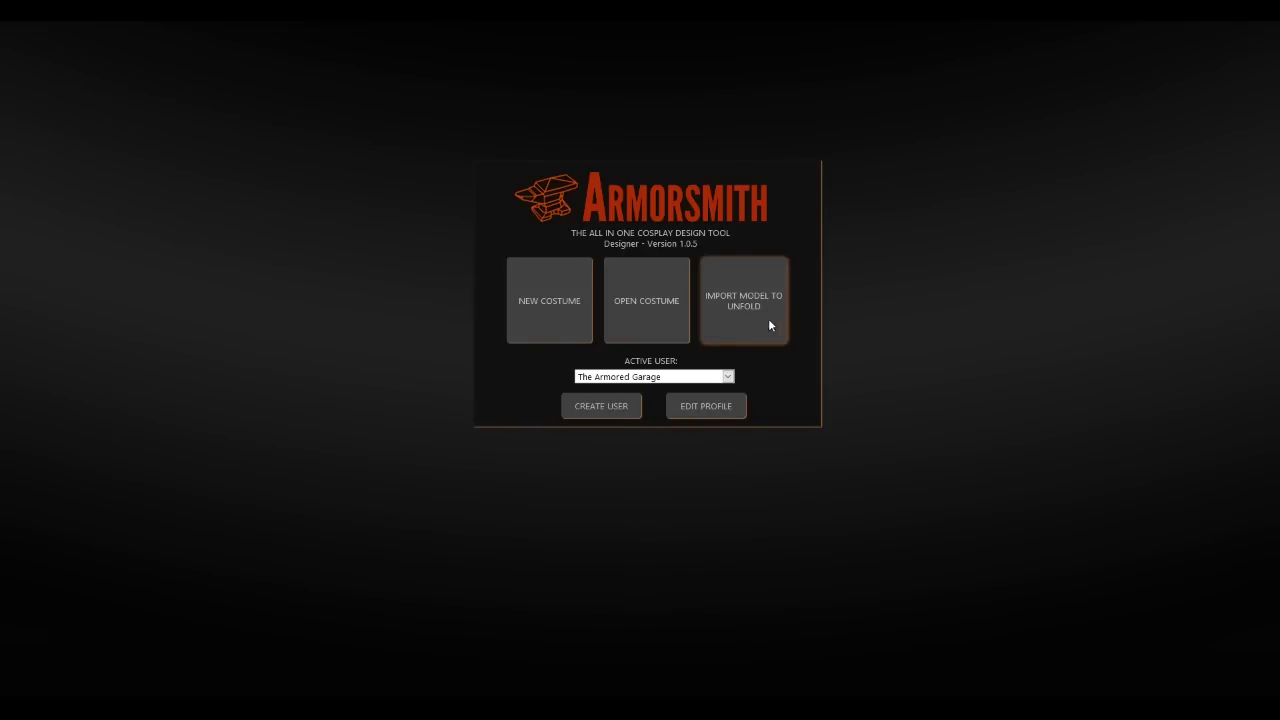
Enter the creator's Facebook page URL in the active user's profile Facebook field
click(727, 377)
click(727, 377)
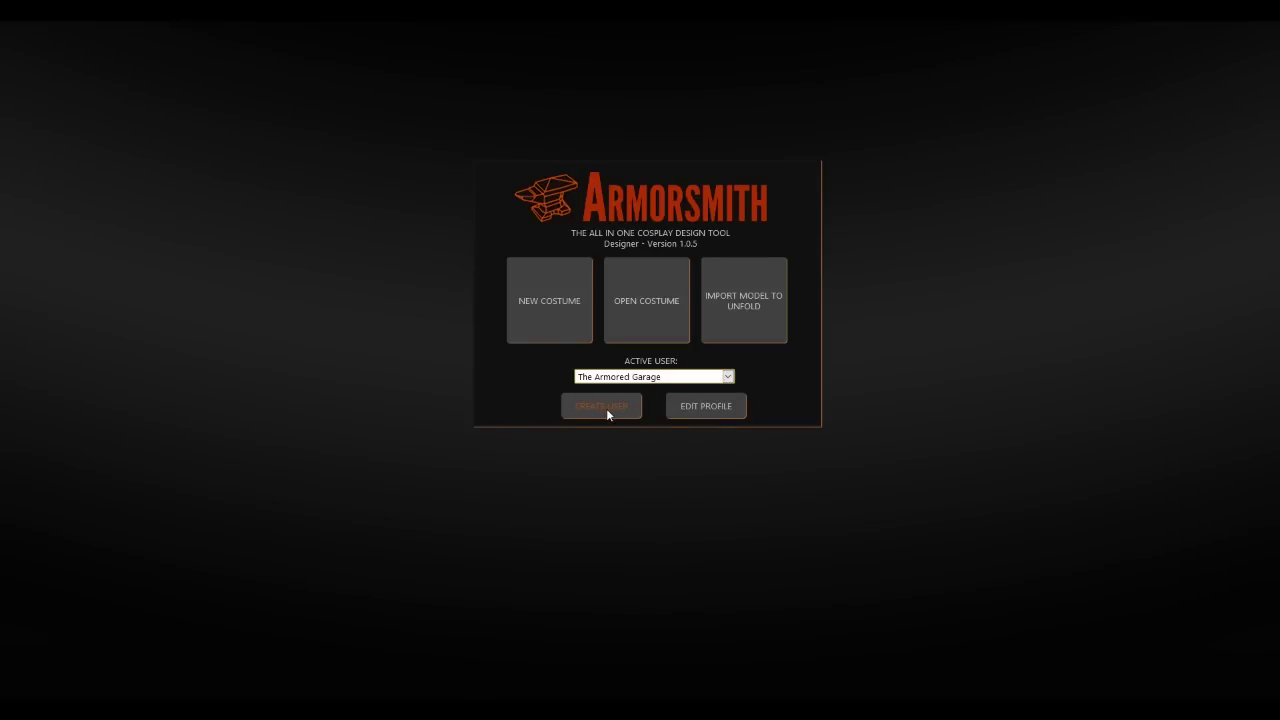
click(713, 410)
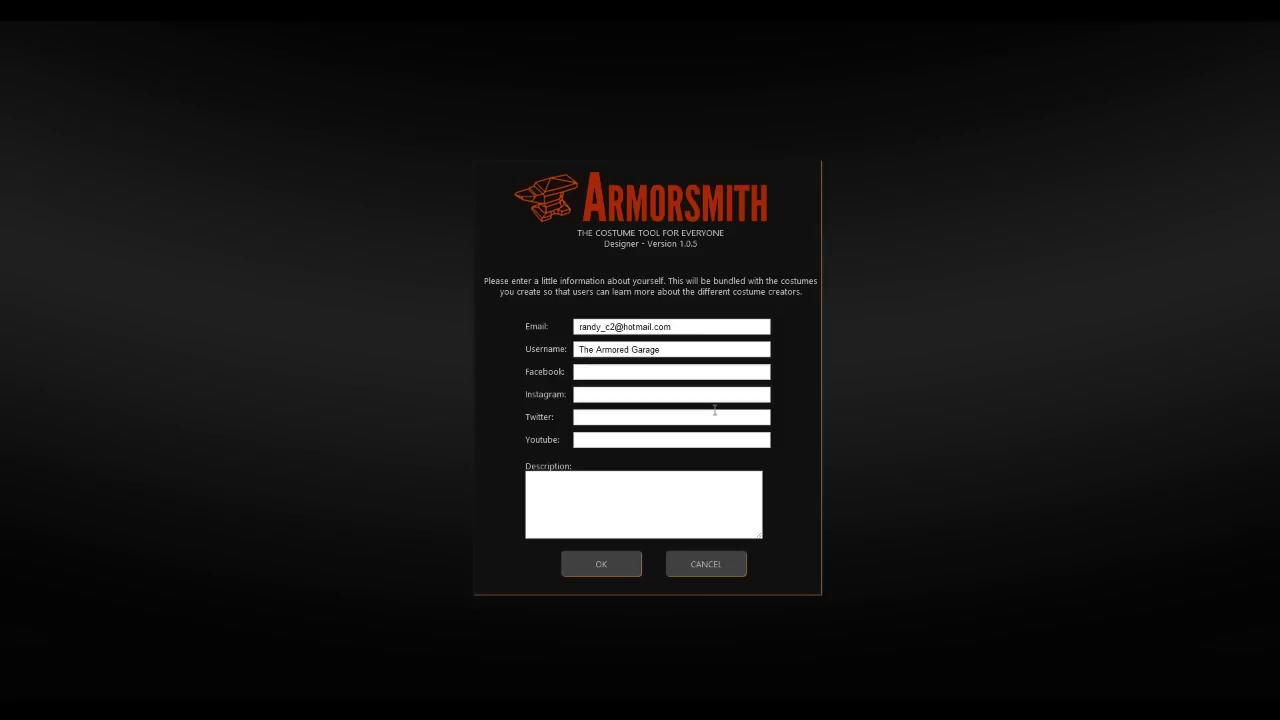
click(667, 374)
text(https)
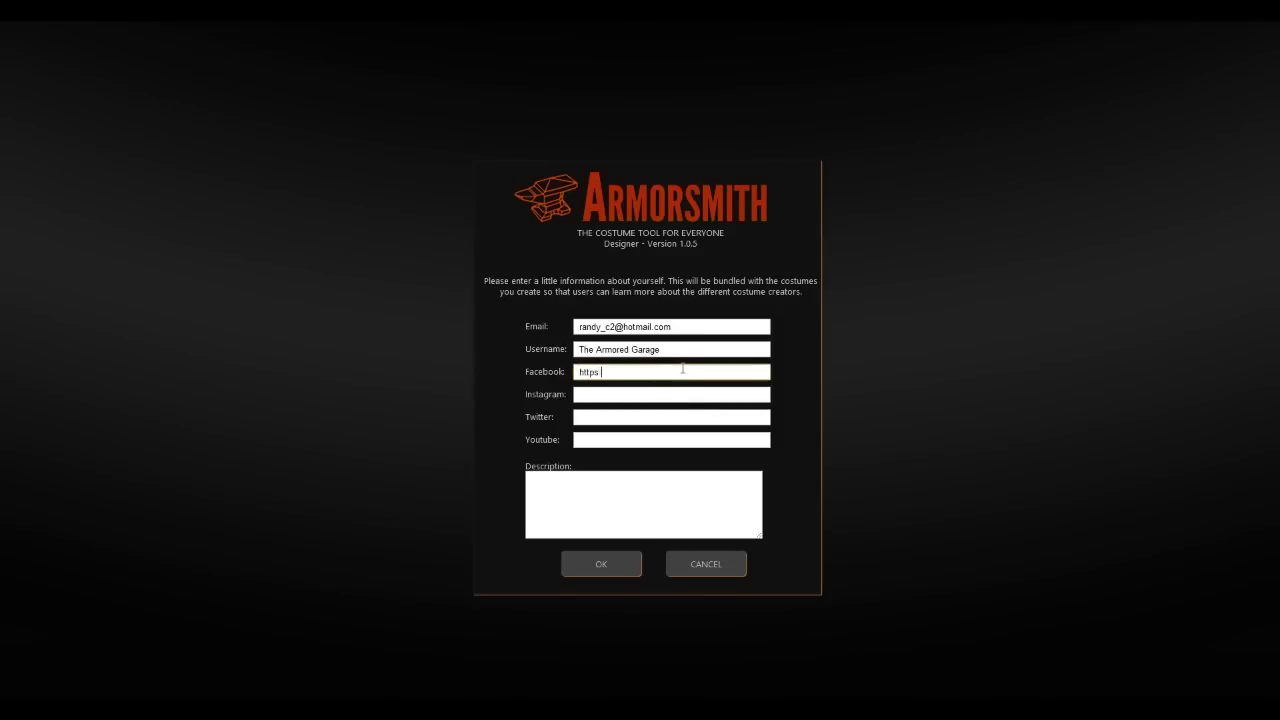
text(://www.facebook.com/TheArmoredGar)
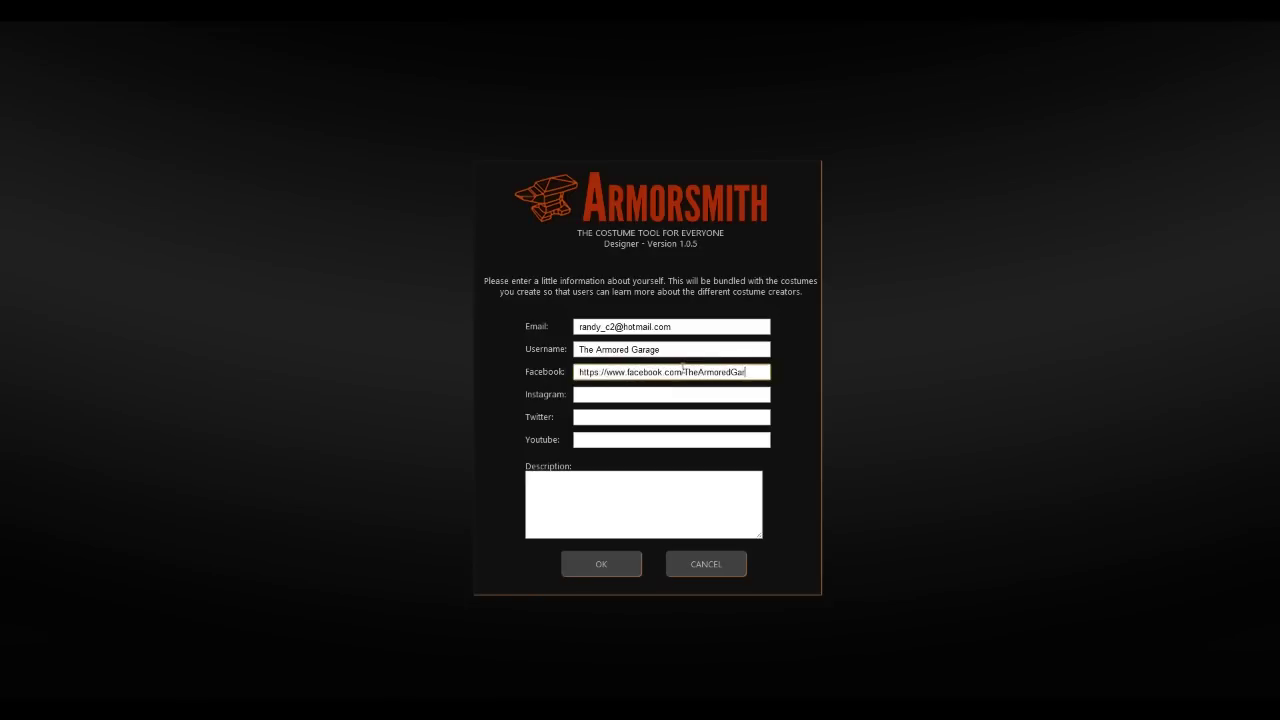
text(age)
Save the profile, start a new costume, and browse the logo menu's Costume options
click(614, 568)
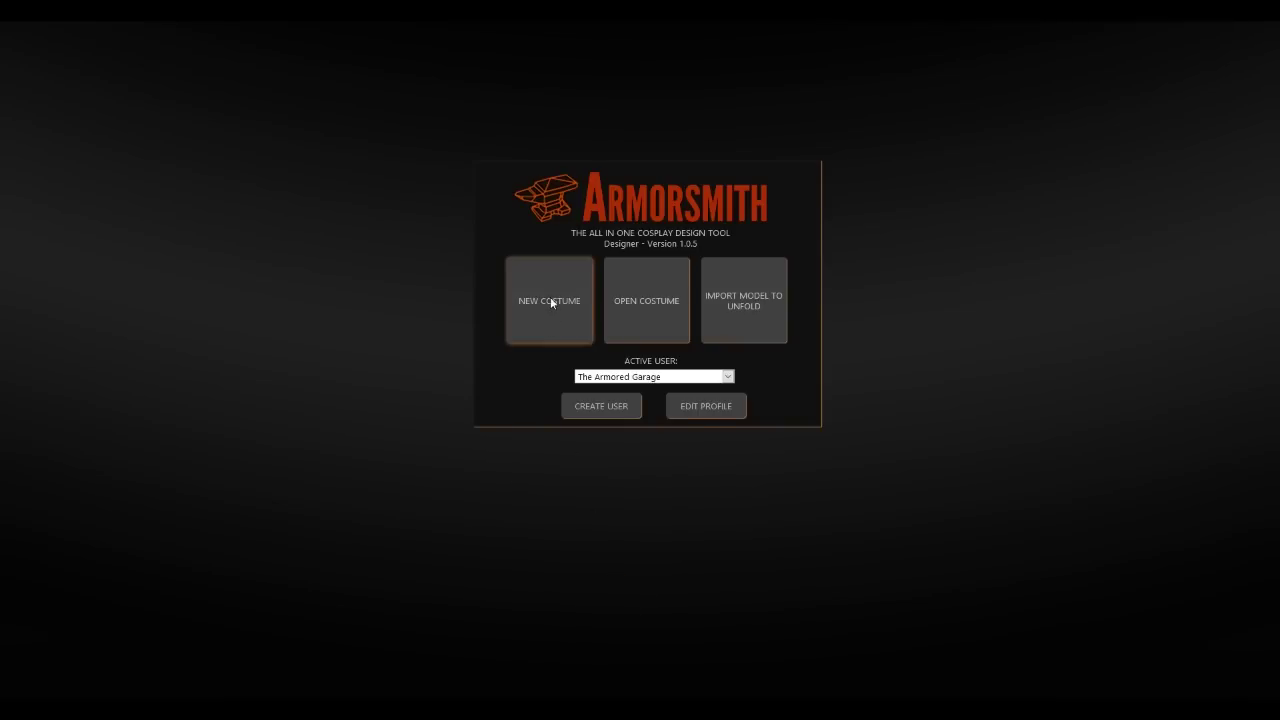
click(551, 301)
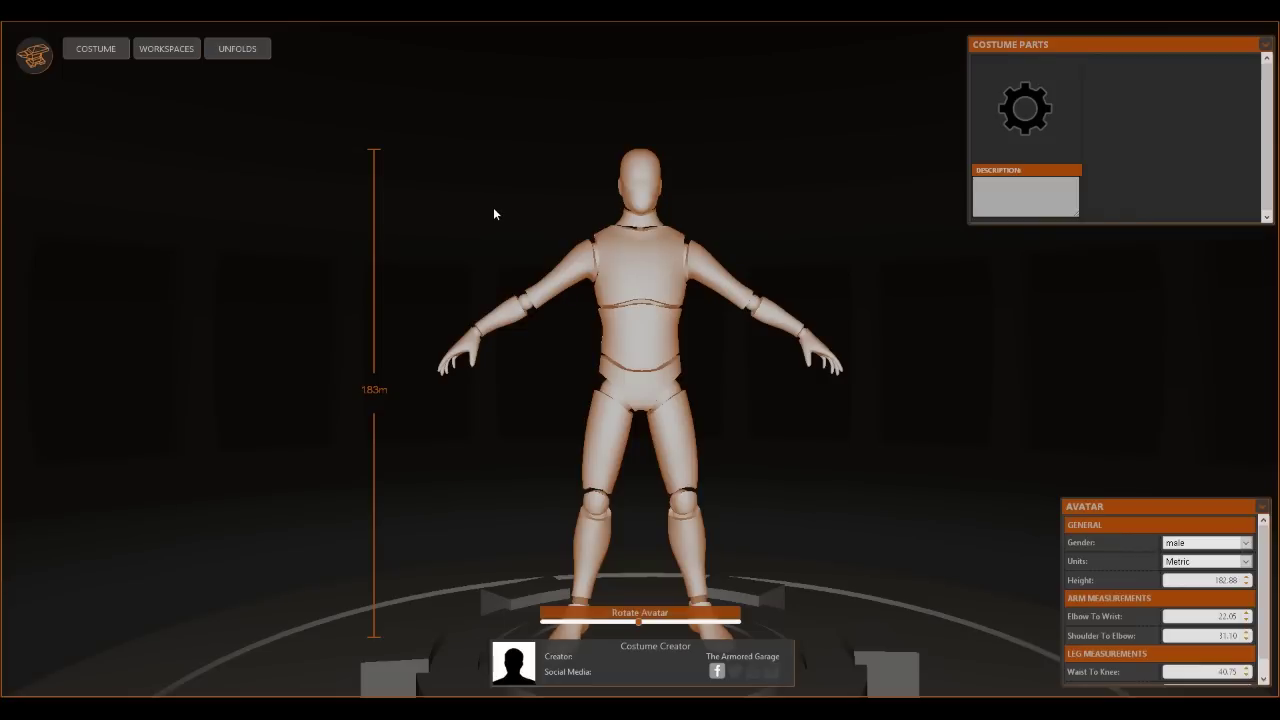
click(28, 60)
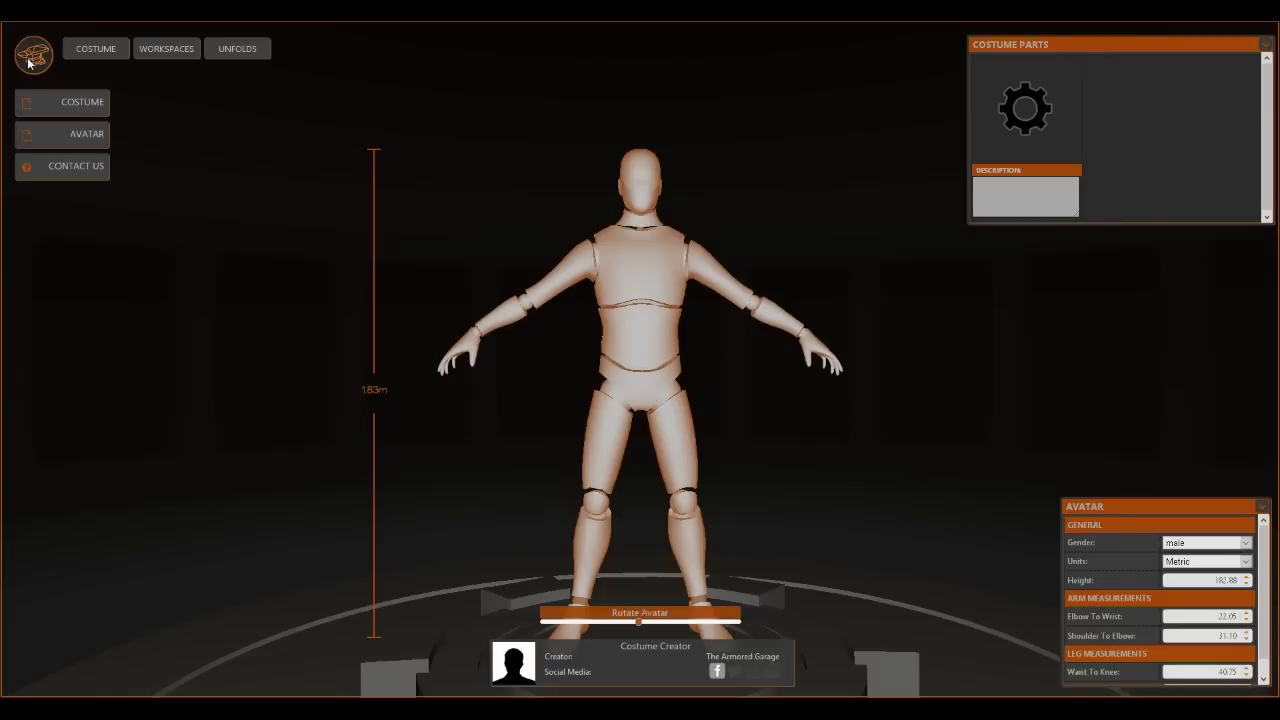
click(64, 101)
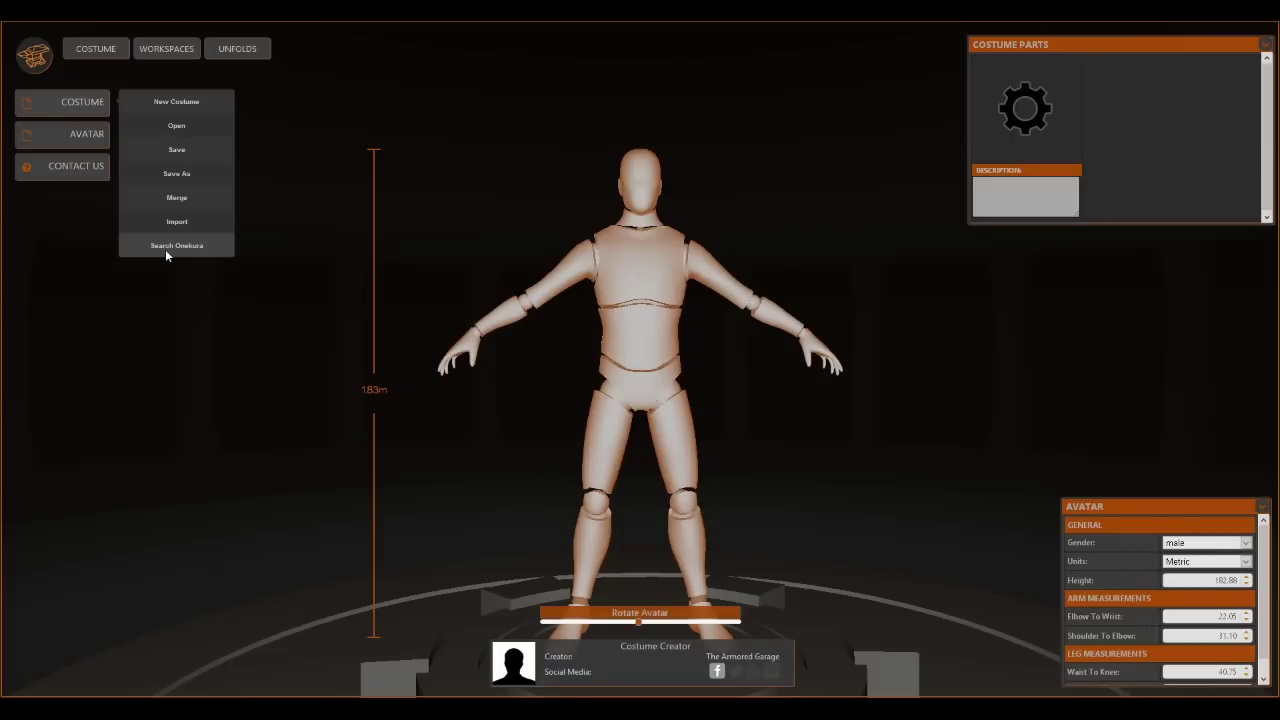
mouse_move(76, 134)
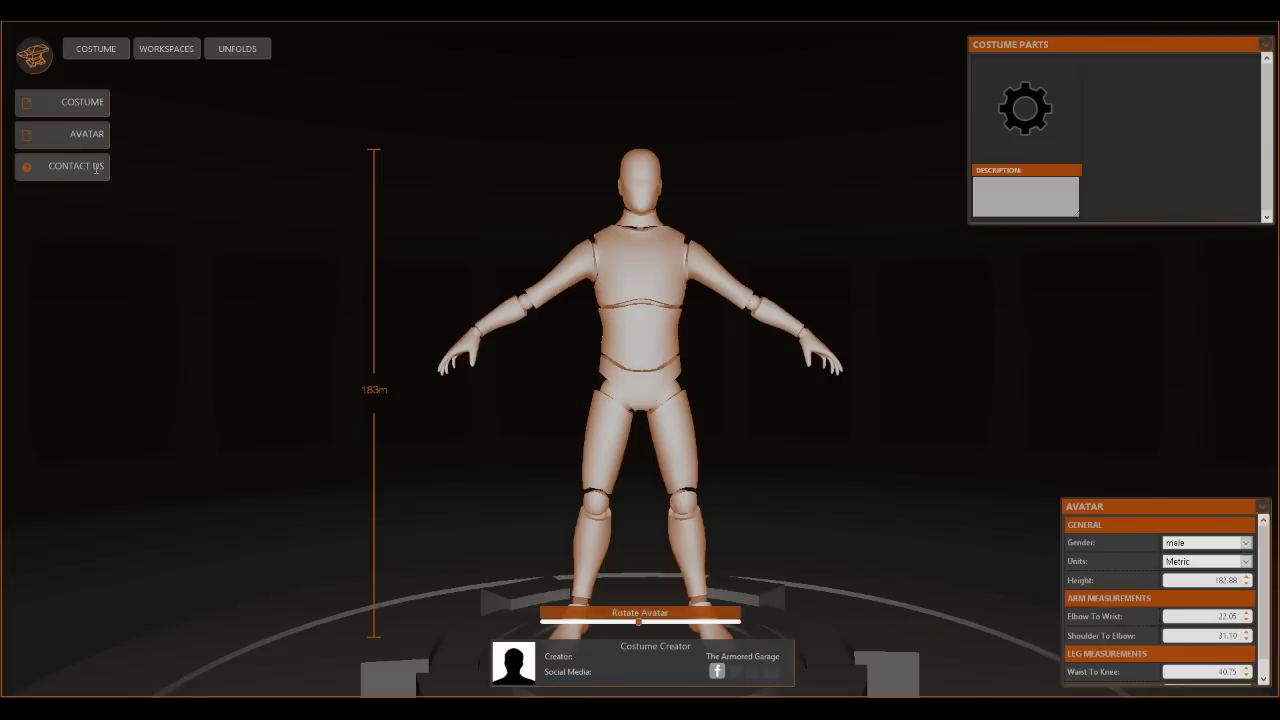
click(165, 189)
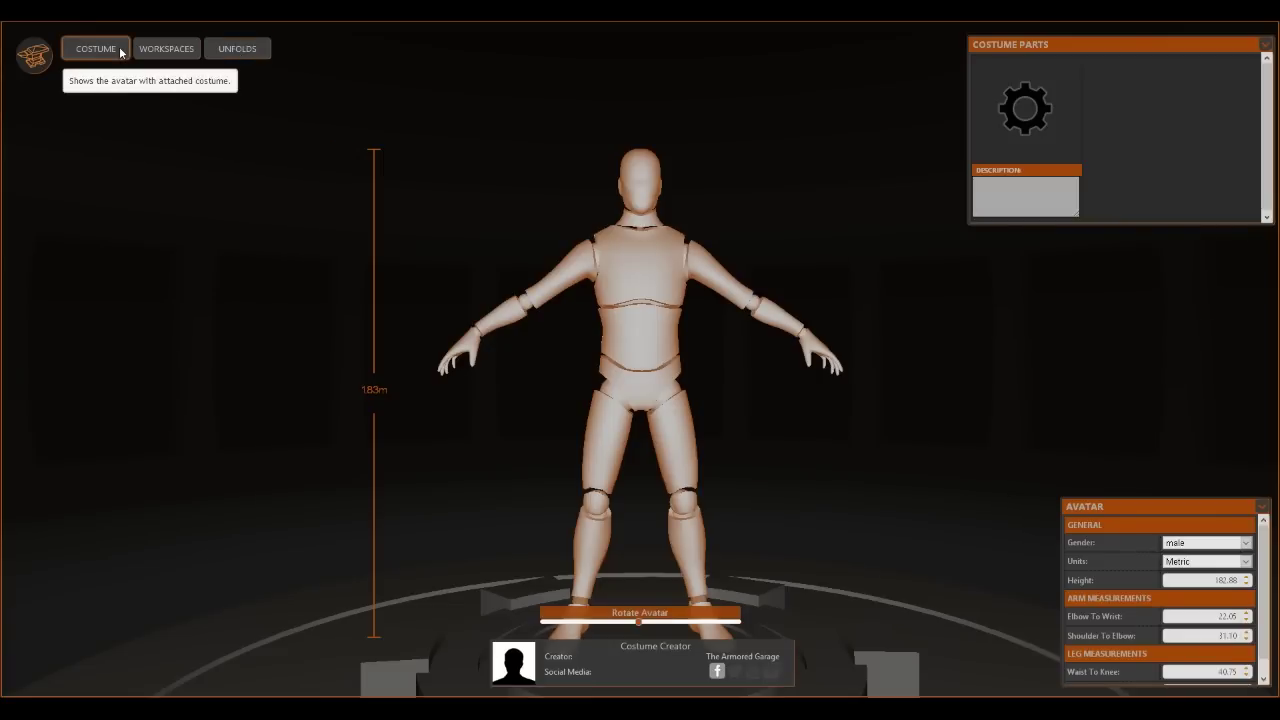
click(624, 352)
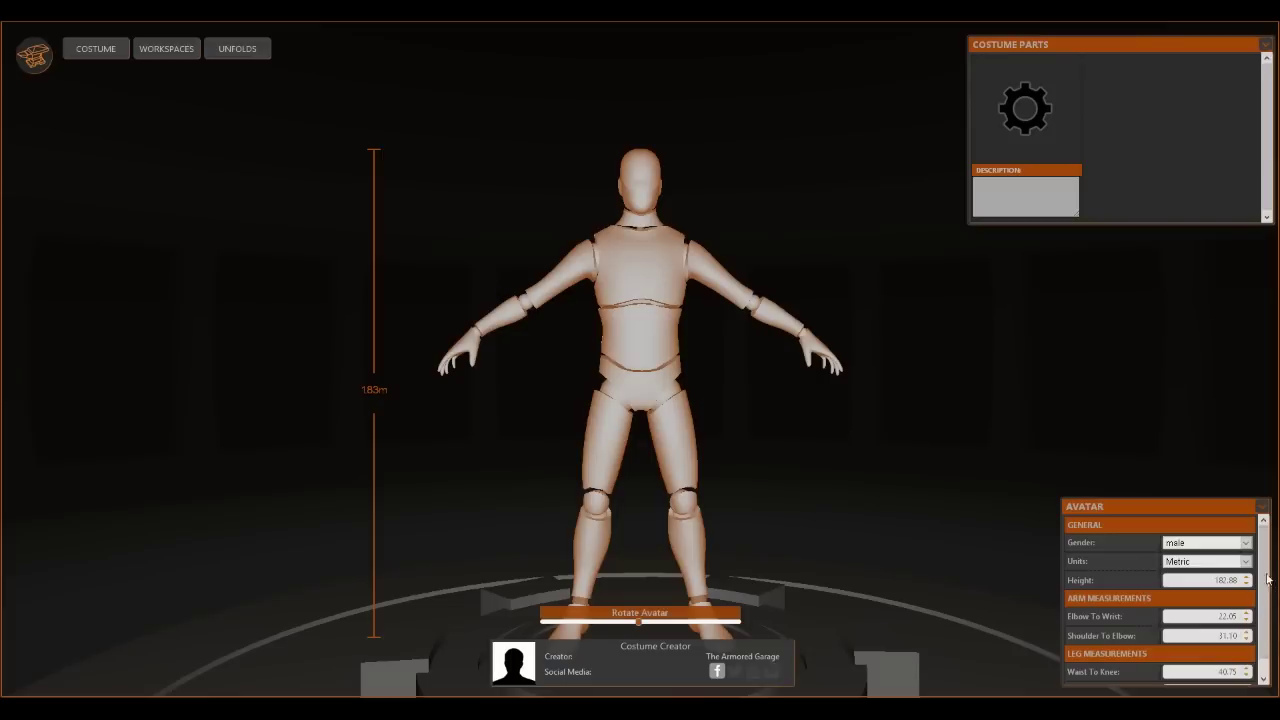
click(1264, 622)
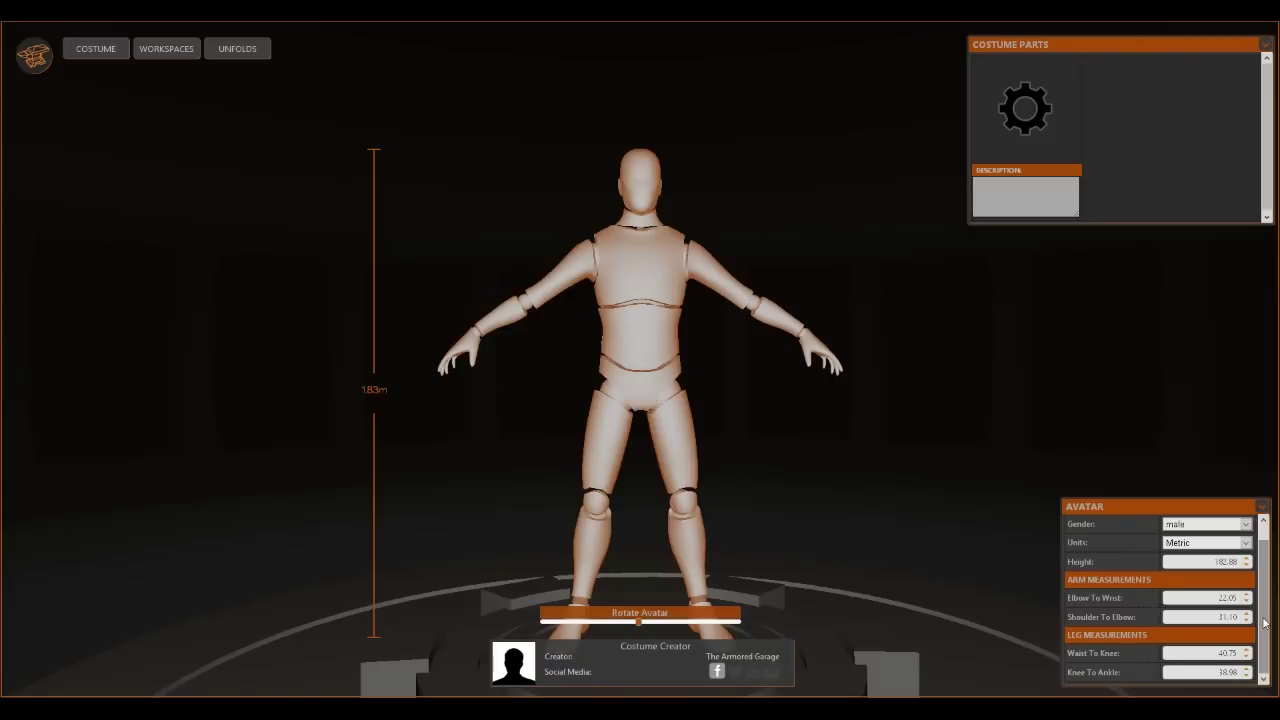
click(1165, 617)
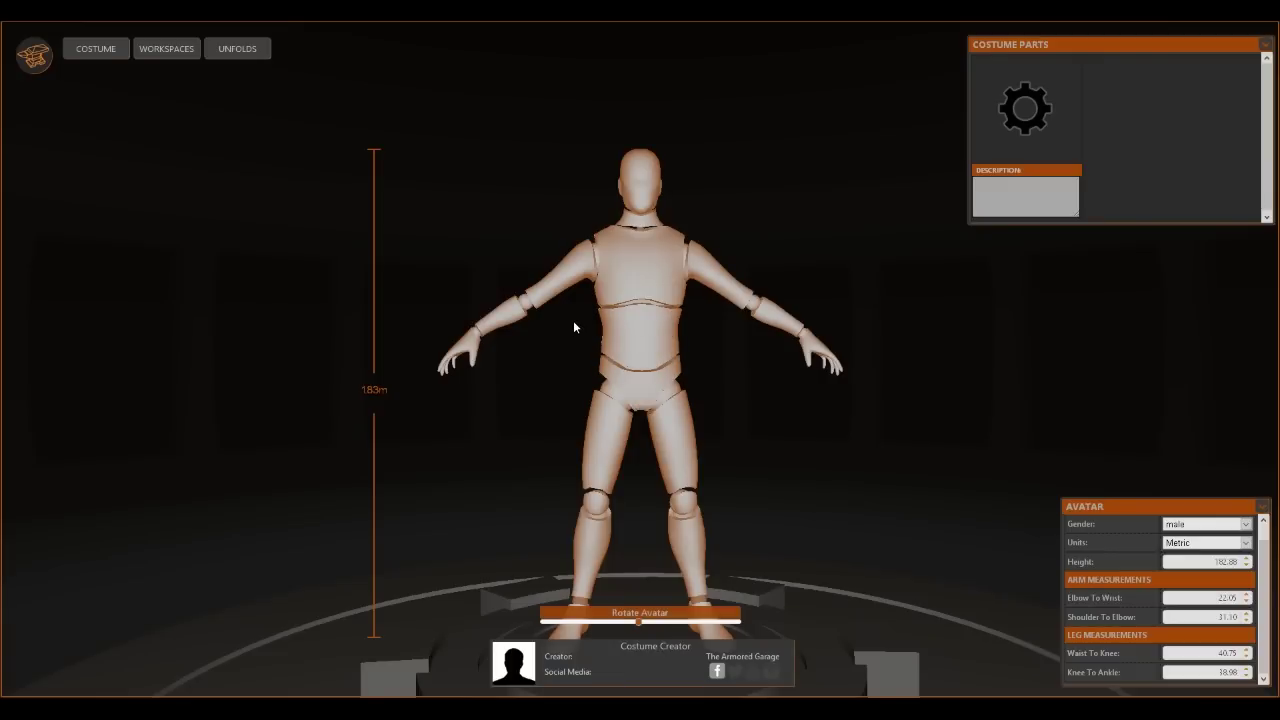
mouse_move(573, 320)
mouse_down()
mouse_move(630, 357)
mouse_move(764, 342)
mouse_move(730, 300)
mouse_move(620, 298)
mouse_move(531, 249)
mouse_move(567, 323)
mouse_move(597, 320)
mouse_up()
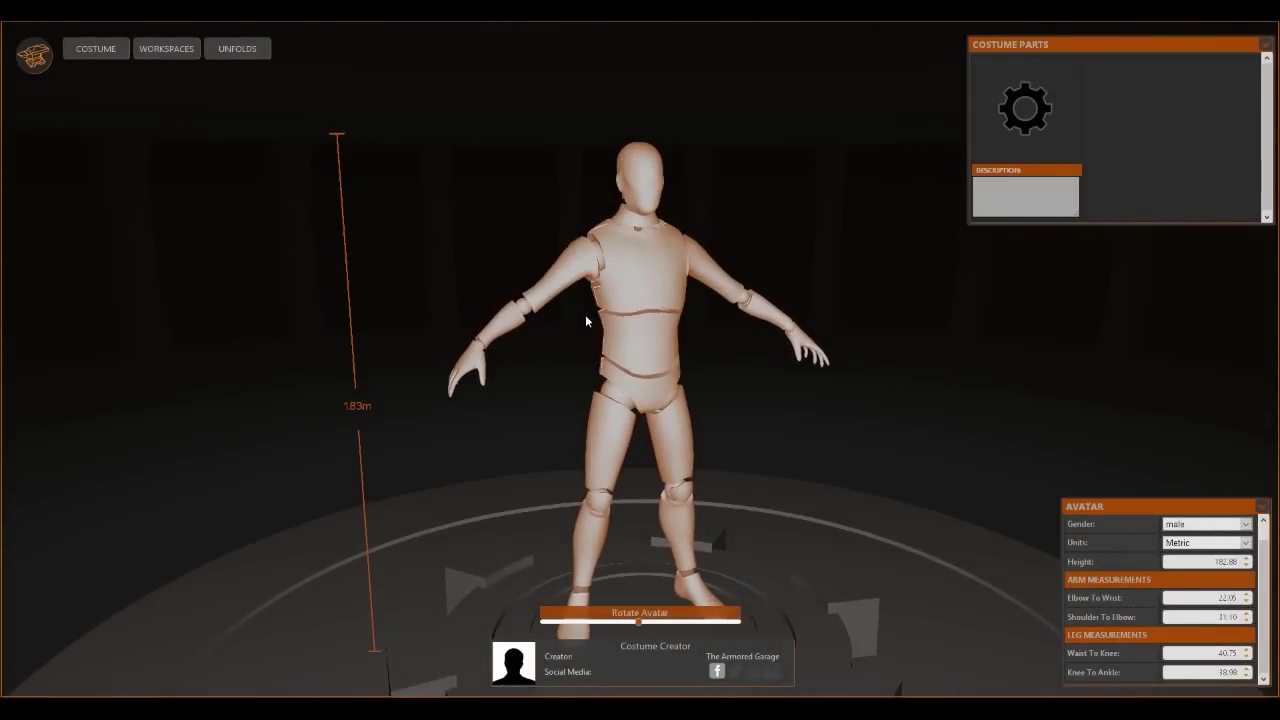
drag(569, 340, 548, 359)
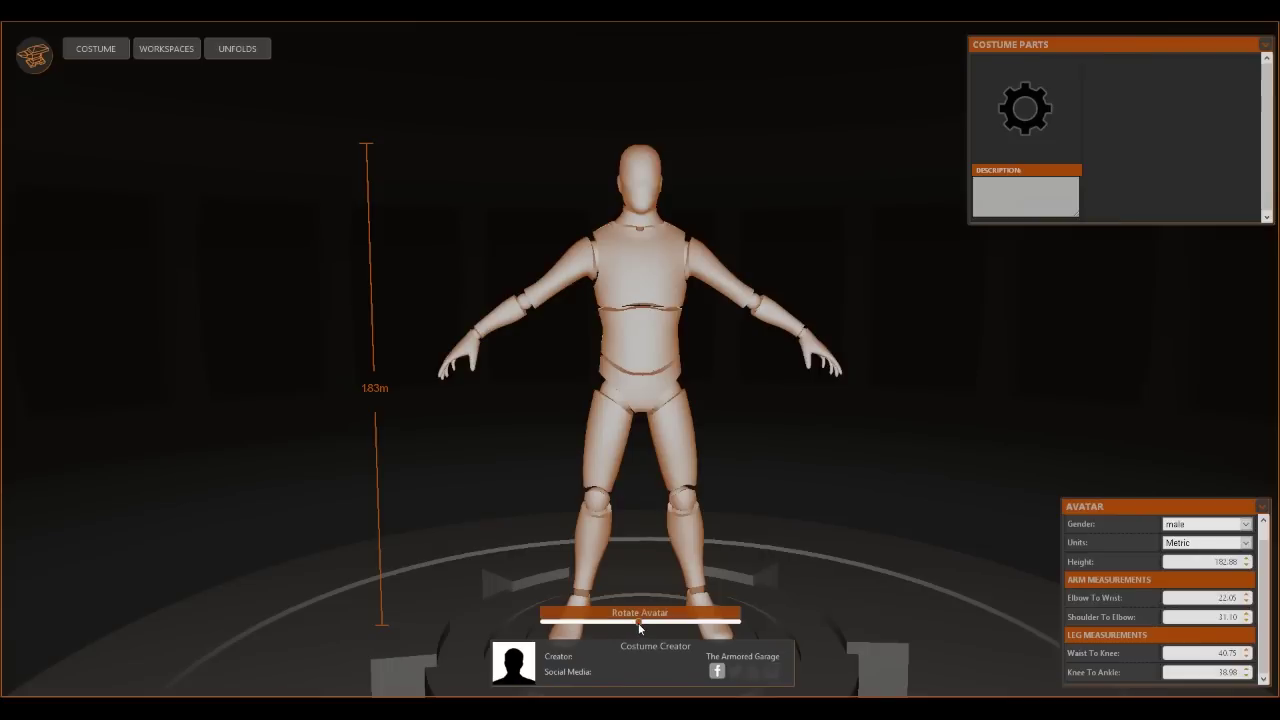
mouse_move(640, 621)
mouse_down()
mouse_move(718, 628)
mouse_move(572, 630)
mouse_move(697, 623)
mouse_move(606, 624)
mouse_move(640, 632)
mouse_move(629, 628)
mouse_up()
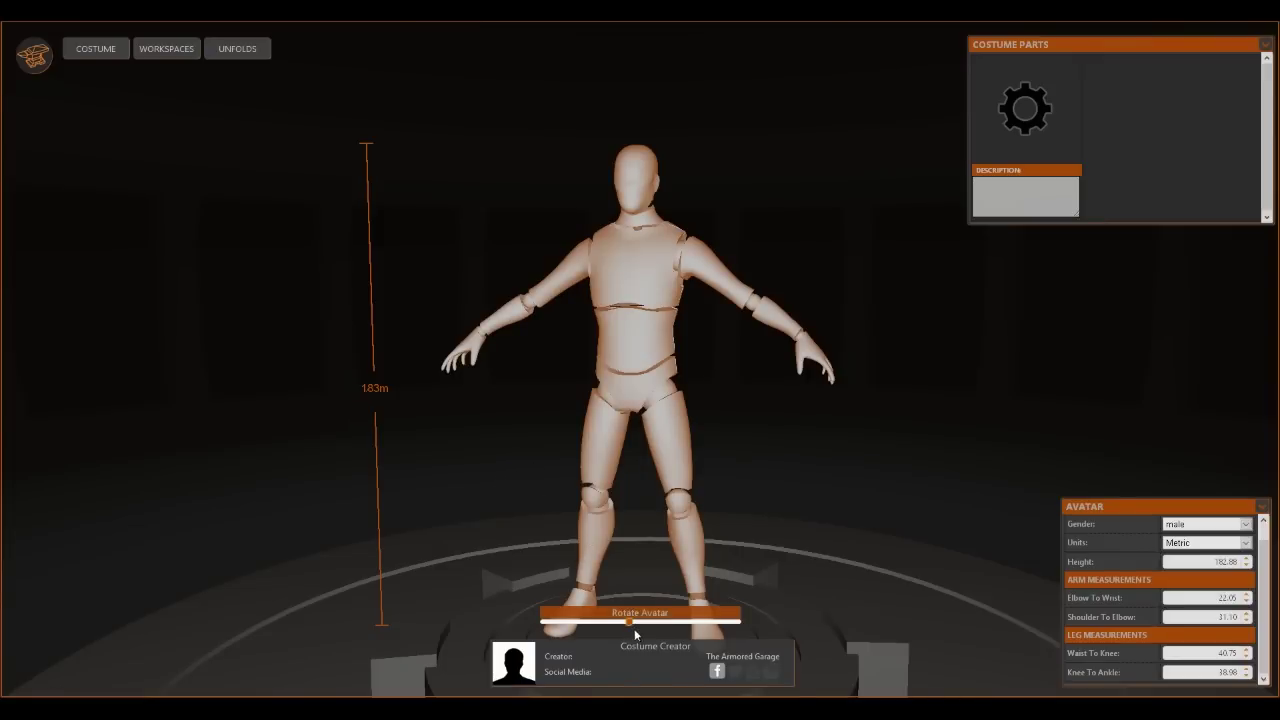
Resize the avatar to height 145.03, with arms 21.57/21.94 and legs 35.60/30.30
drag(628, 624, 638, 624)
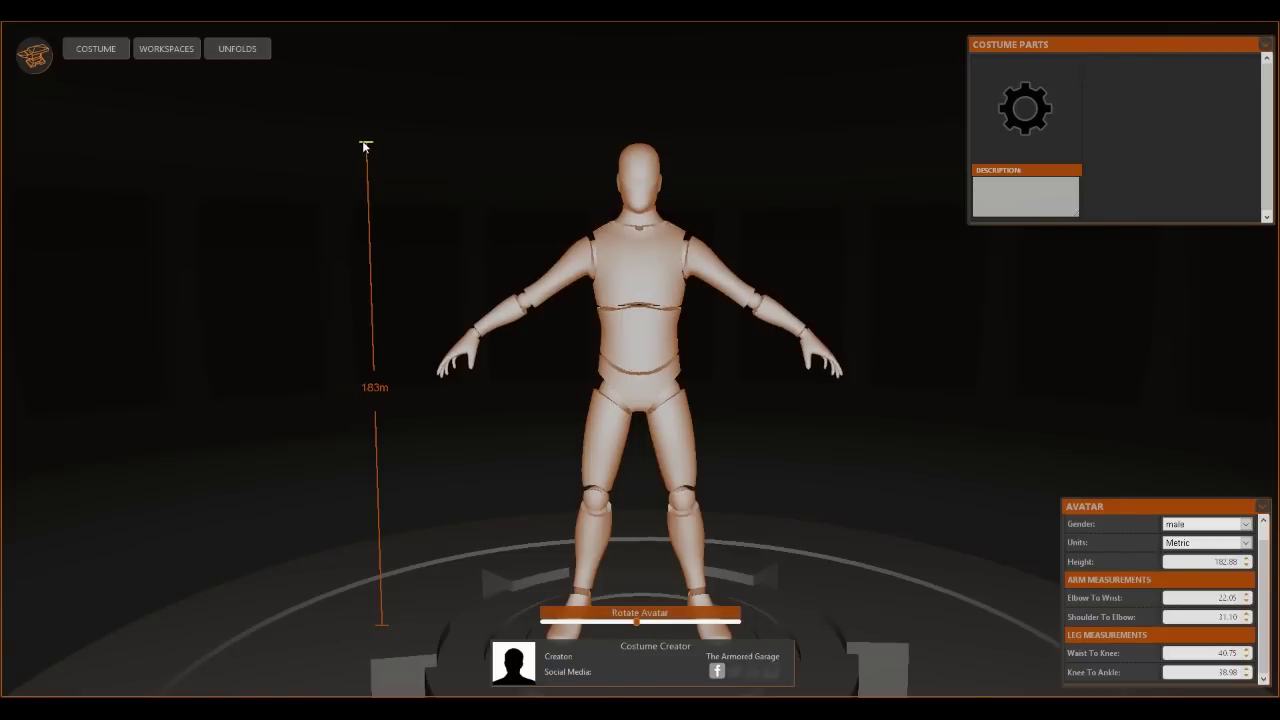
drag(366, 146, 351, 209)
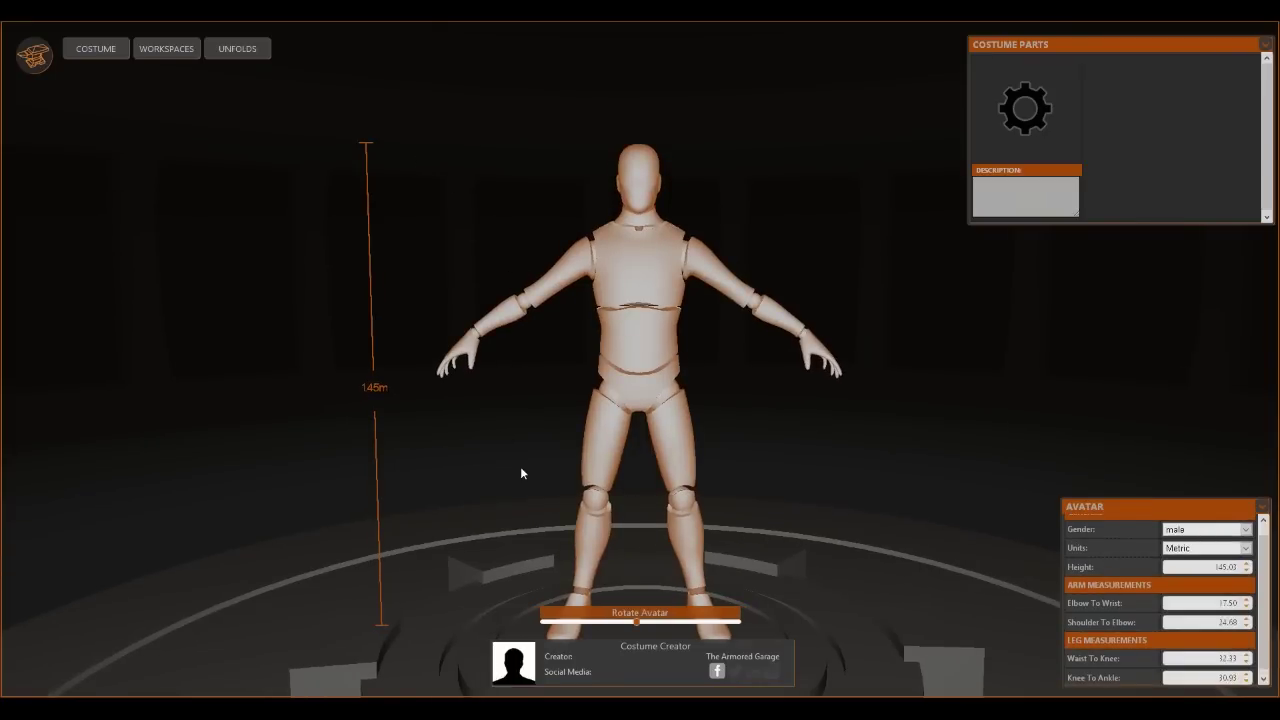
click(593, 547)
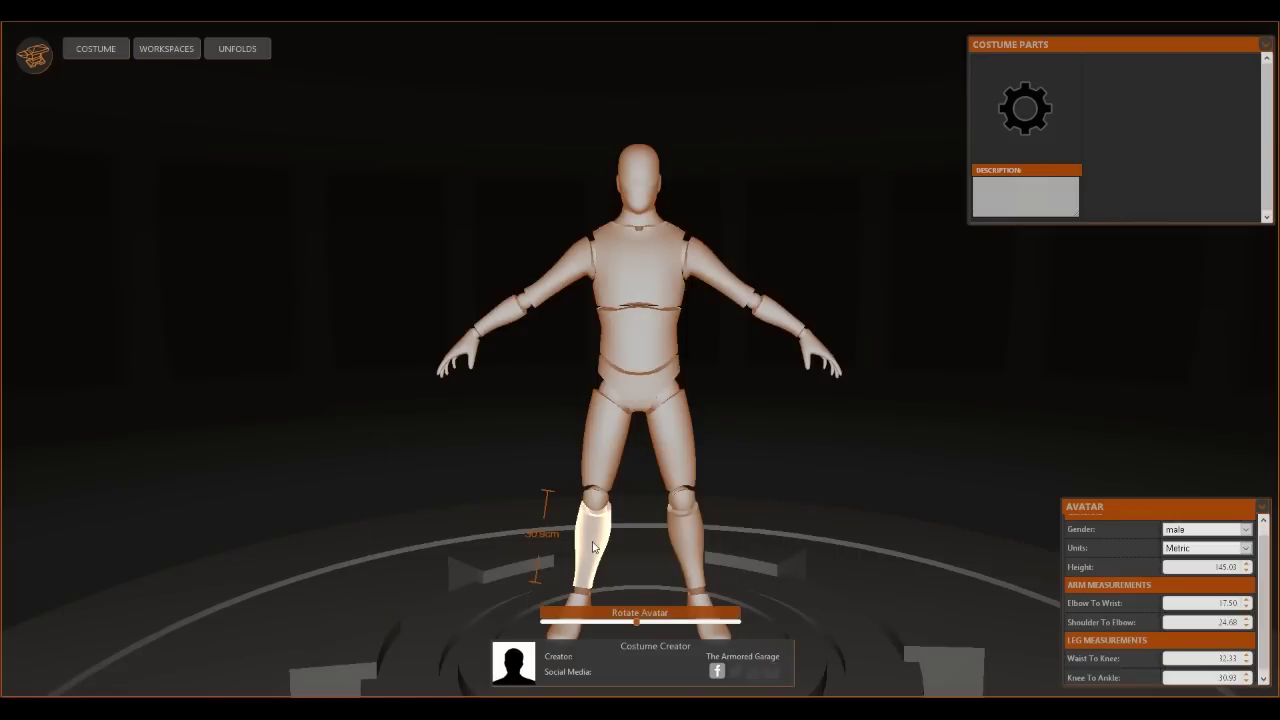
mouse_move(547, 498)
mouse_down()
mouse_move(563, 452)
mouse_move(557, 499)
mouse_up()
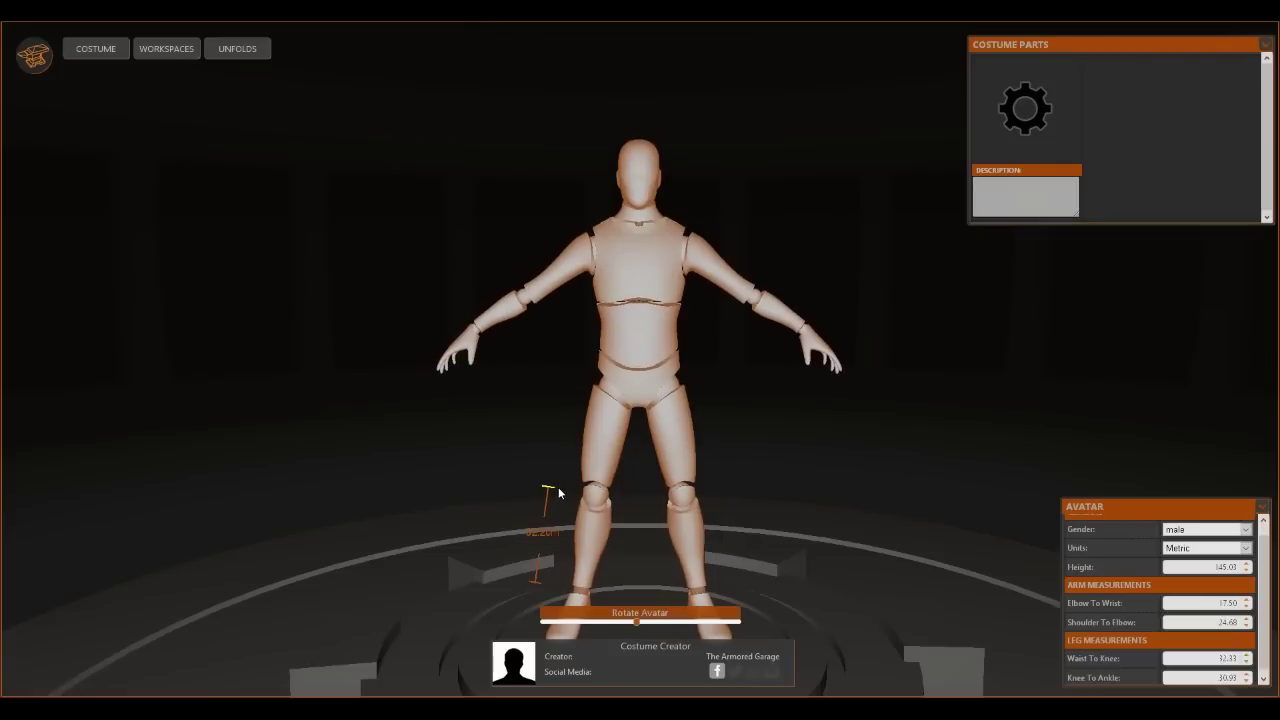
mouse_move(575, 393)
mouse_move(575, 393)
mouse_down()
mouse_move(577, 337)
mouse_move(573, 385)
mouse_move(571, 366)
mouse_move(566, 375)
mouse_up()
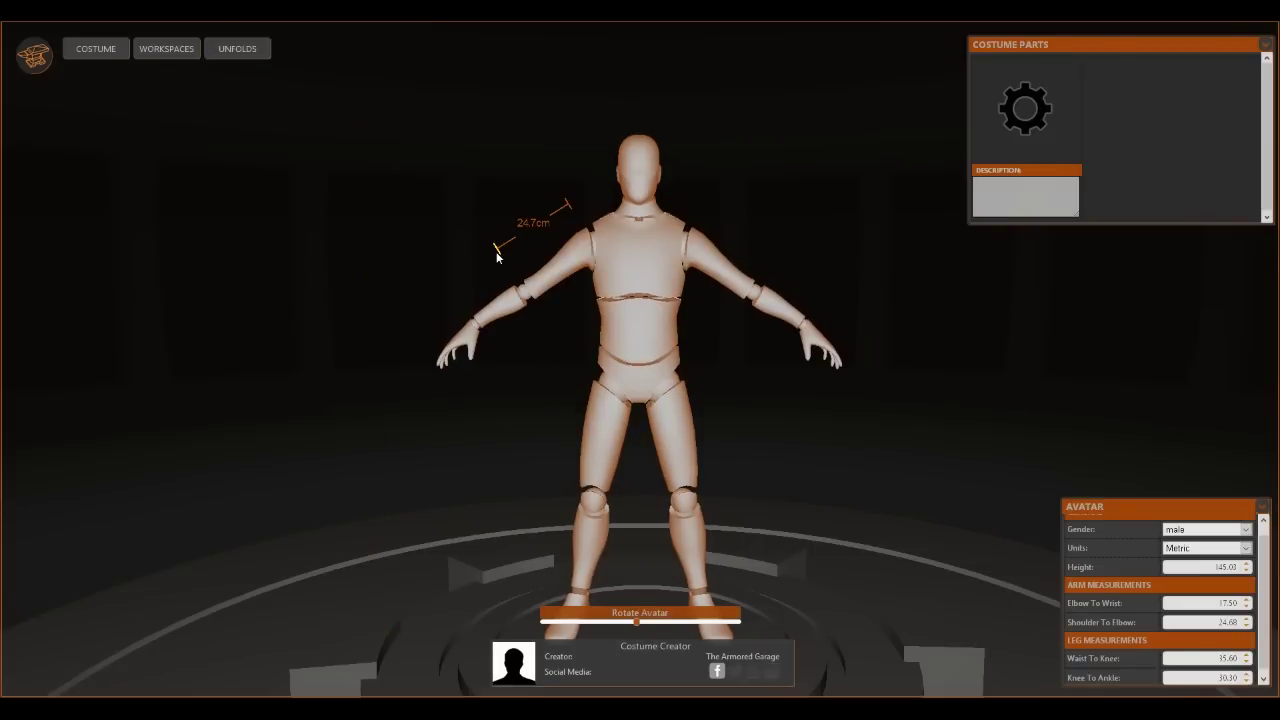
mouse_move(497, 257)
mouse_down()
mouse_move(485, 259)
mouse_move(512, 248)
mouse_move(511, 262)
mouse_up()
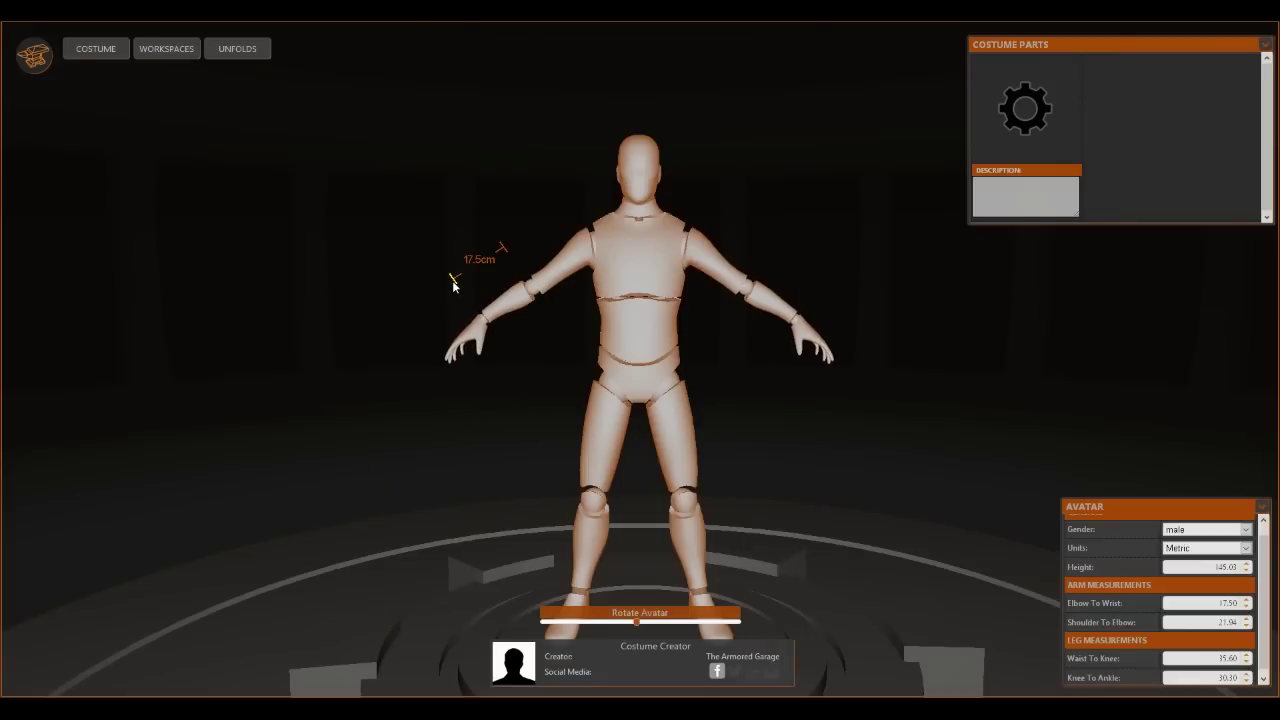
mouse_move(451, 280)
mouse_down()
mouse_move(434, 292)
mouse_move(463, 282)
mouse_move(440, 292)
mouse_up()
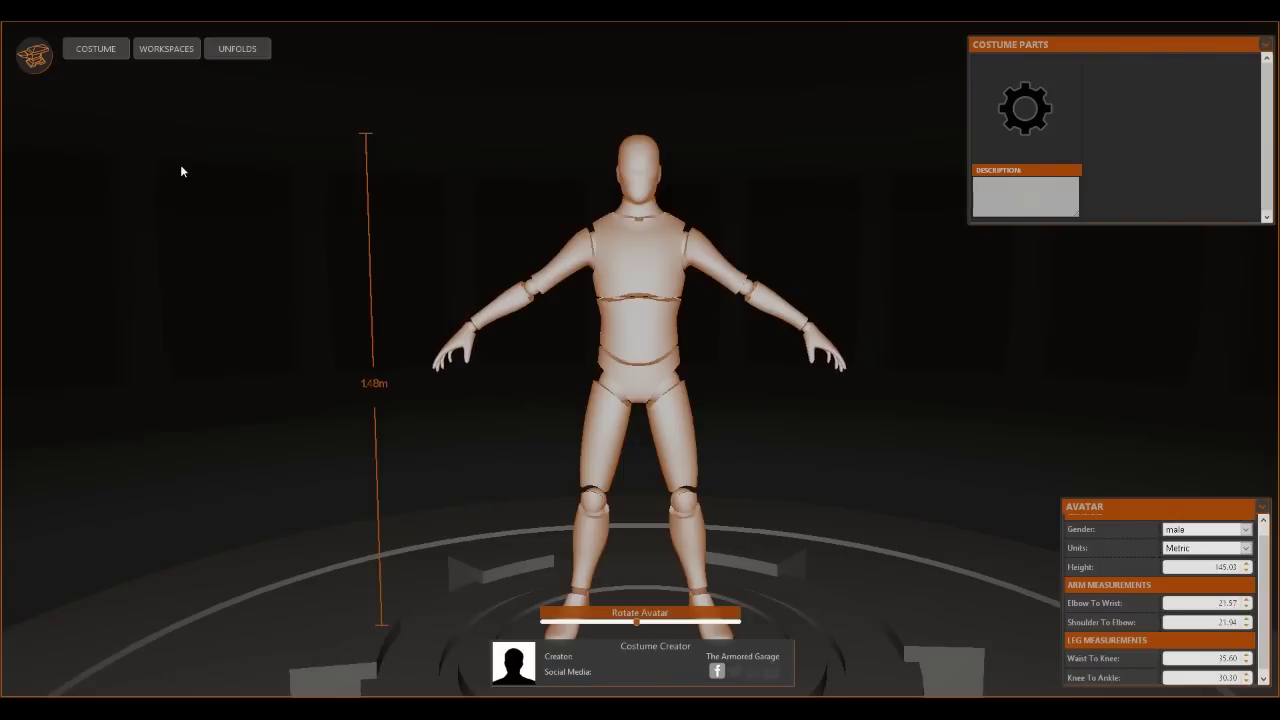
Replace the customised avatar with a new default avatar about 183 cm tall
click(33, 55)
mouse_move(78, 130)
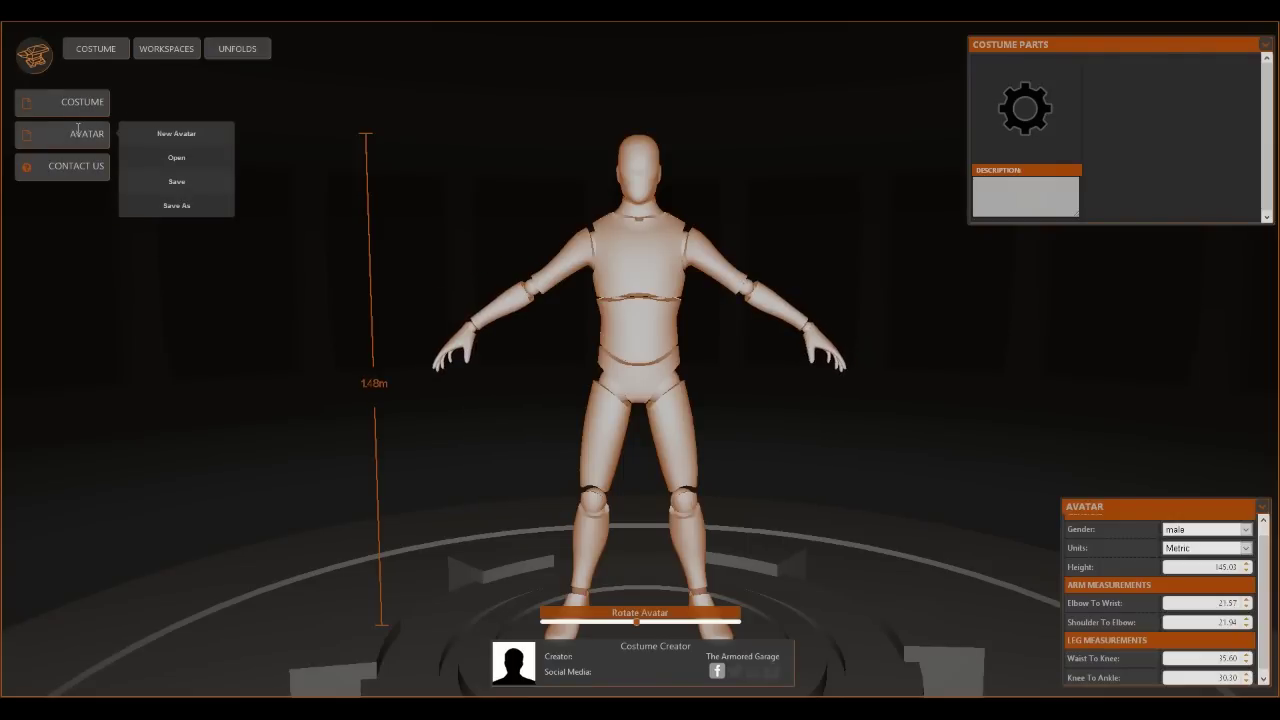
drag(366, 136, 300, 30)
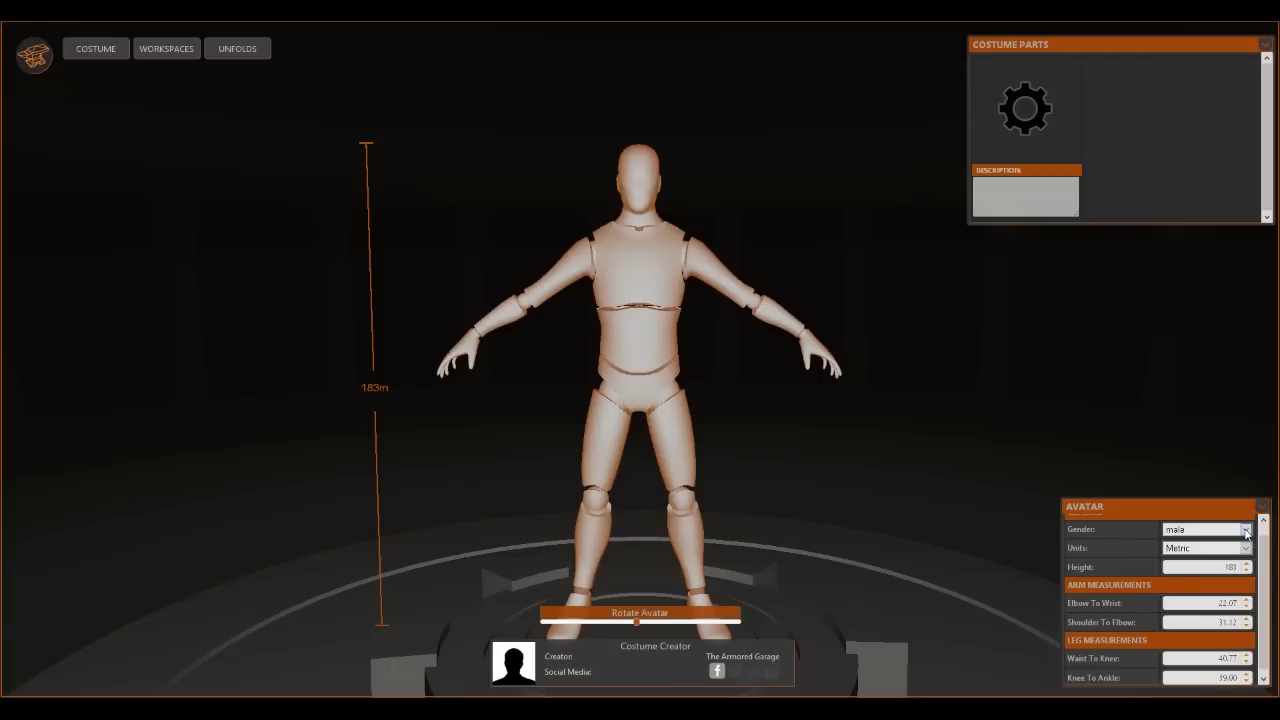
click(1246, 533)
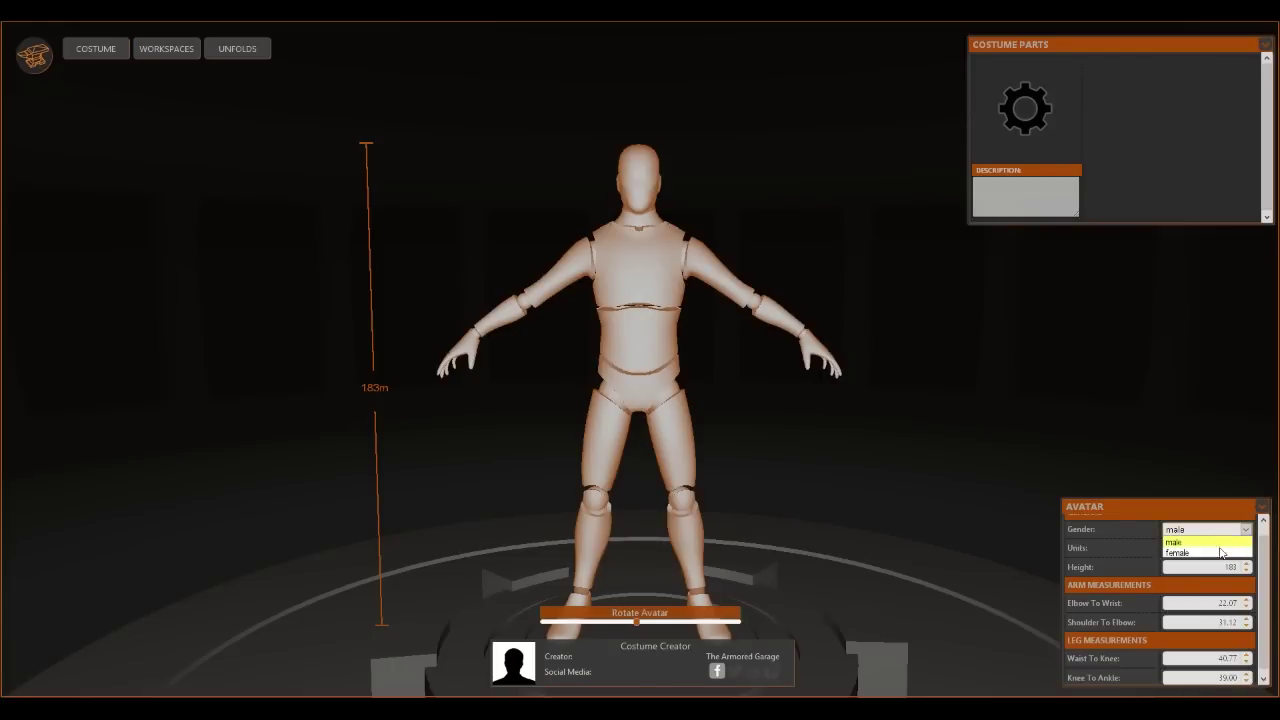
click(1218, 552)
click(1246, 530)
click(1222, 541)
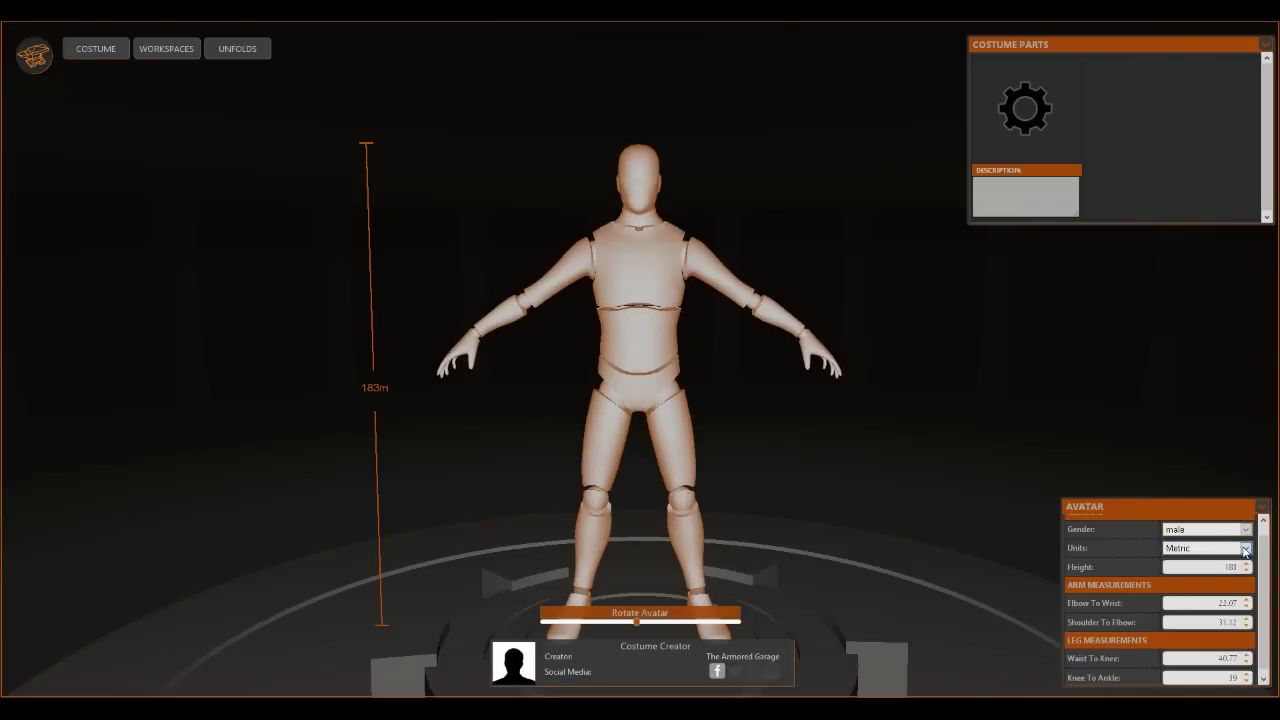
click(1246, 548)
click(1208, 571)
click(1247, 548)
click(1218, 561)
click(1246, 548)
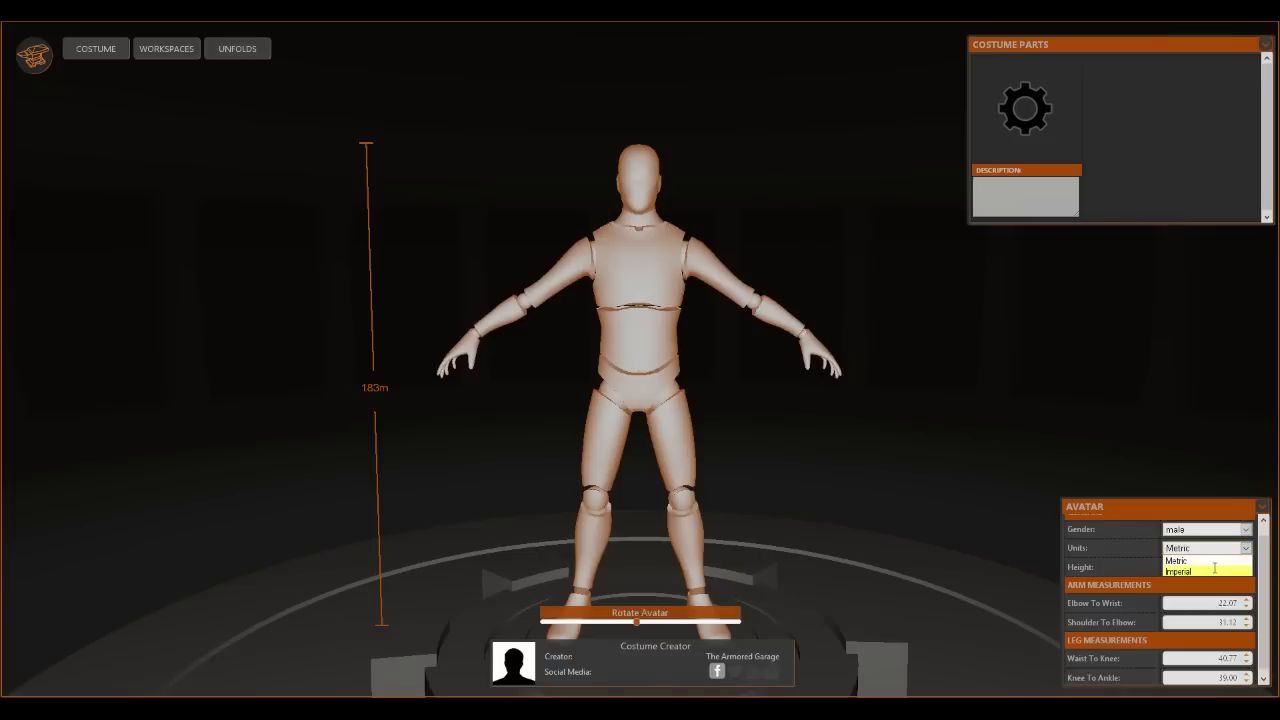
click(1215, 570)
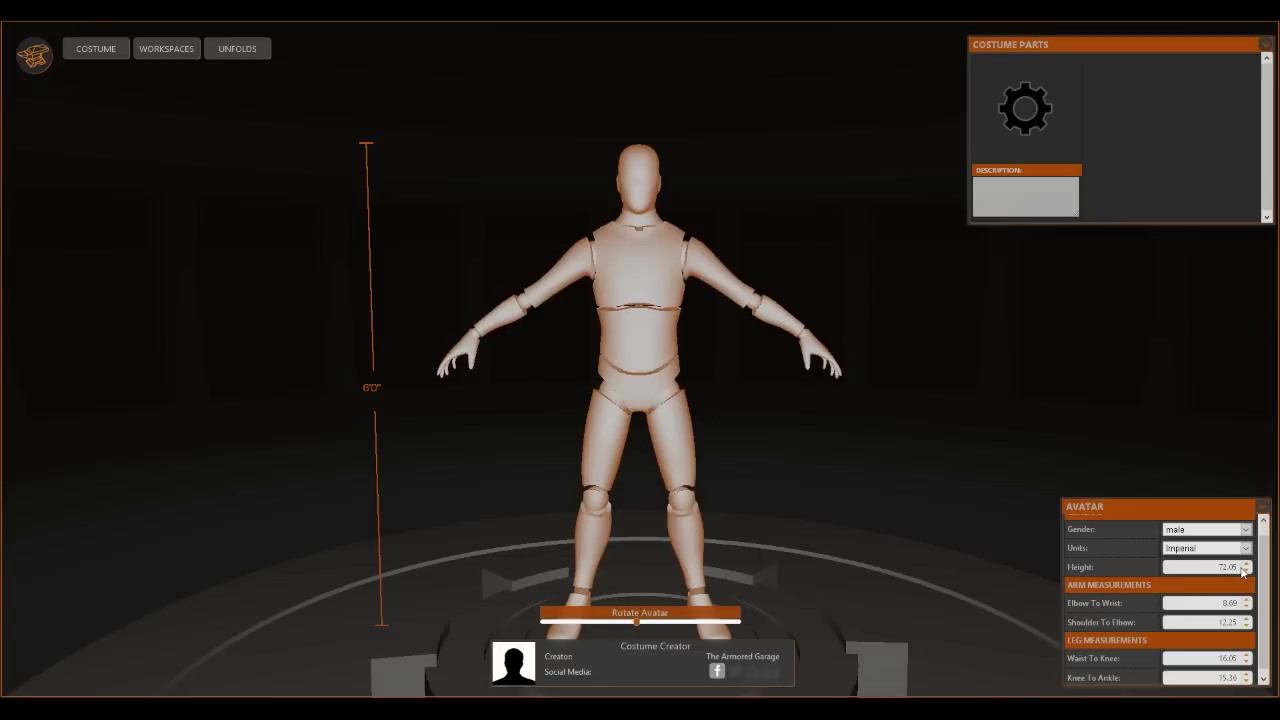
click(1245, 548)
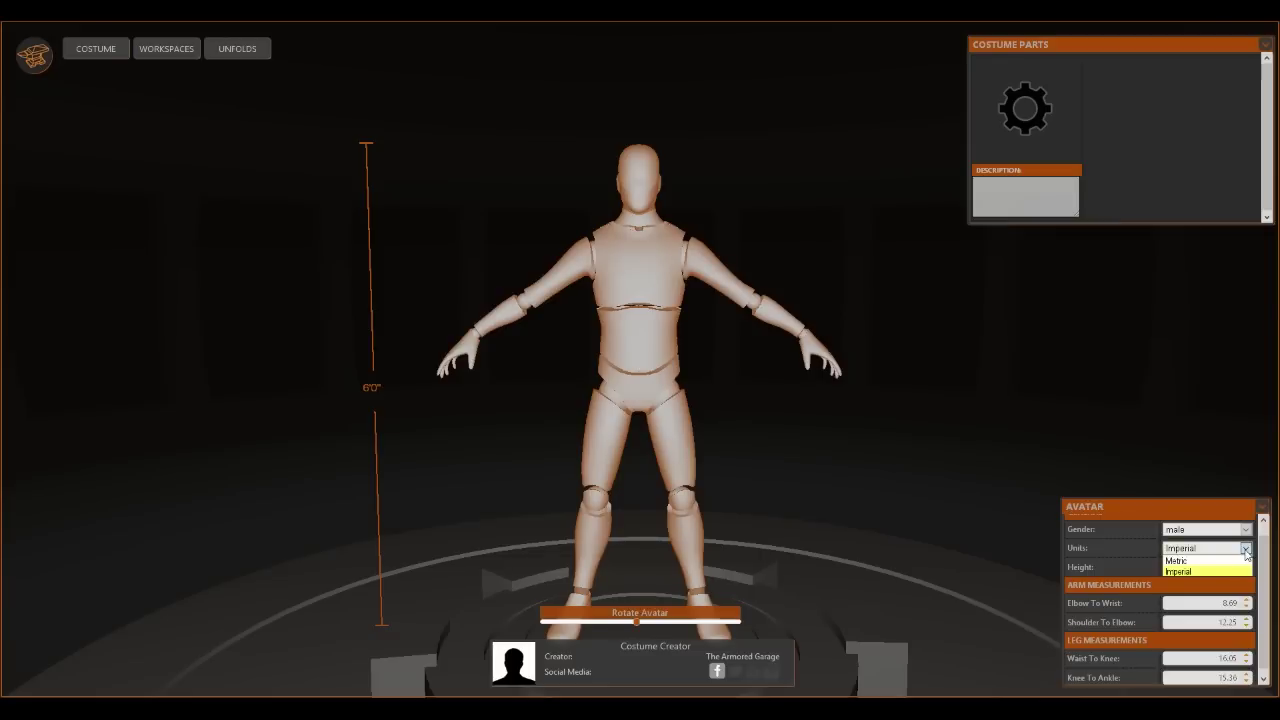
click(1228, 566)
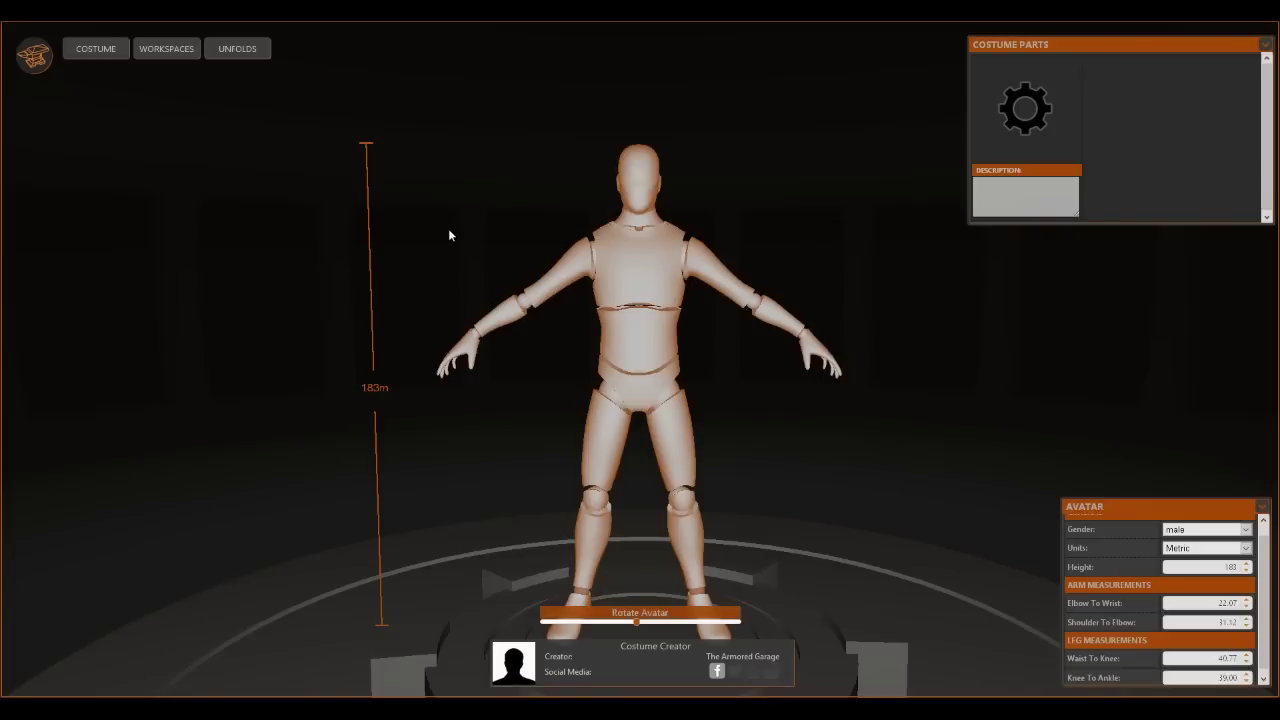
Measure the left upper arm at 31.1 cm, then zoom back out to the full avatar
click(566, 285)
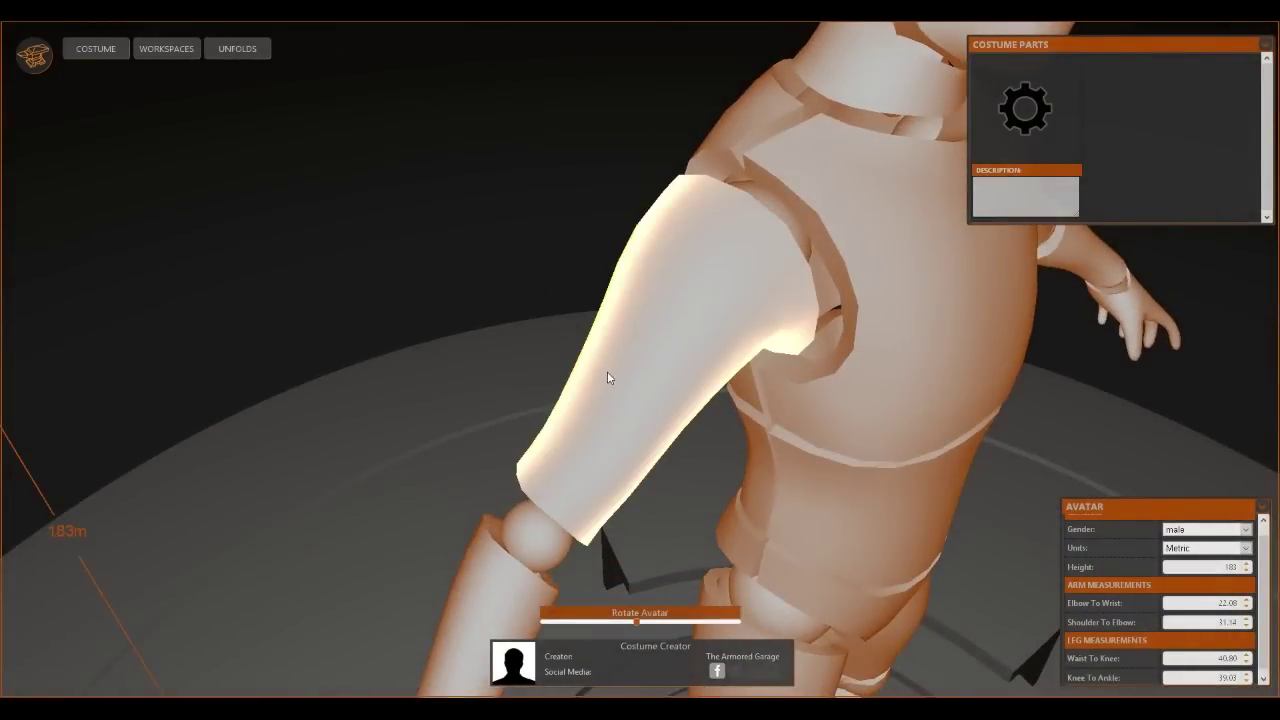
mouse_move(608, 373)
click(650, 400)
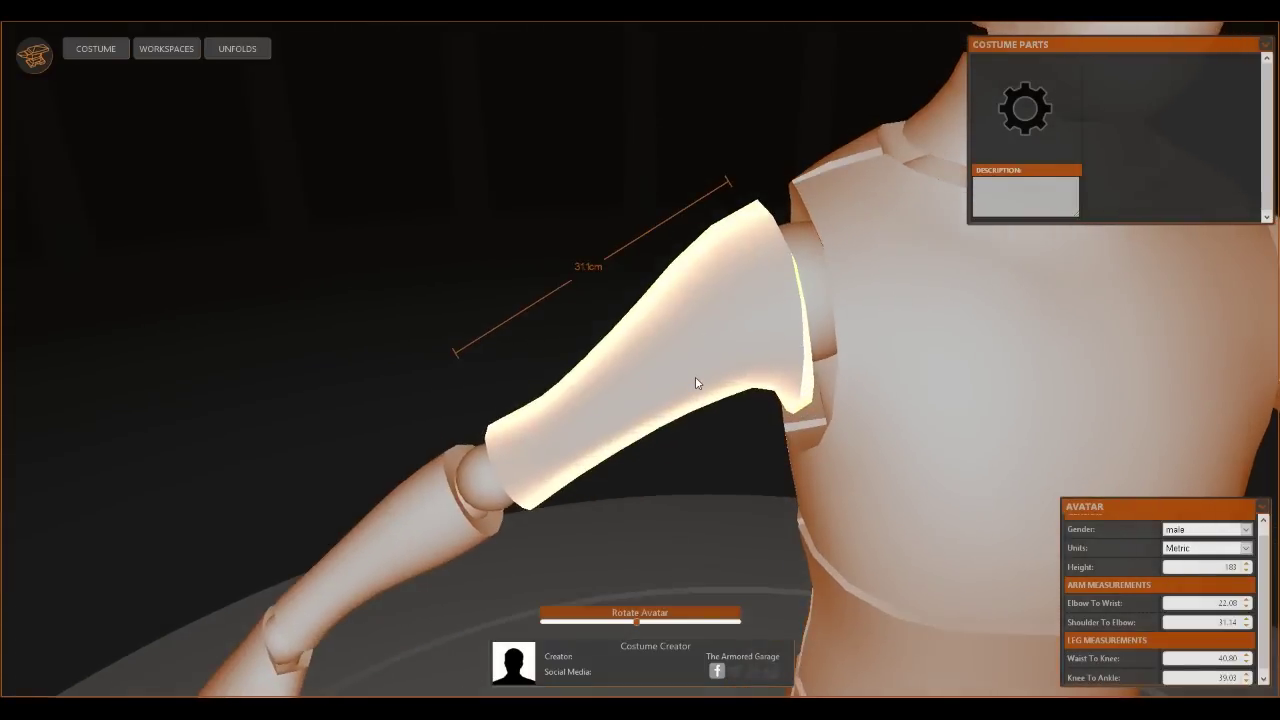
click(406, 185)
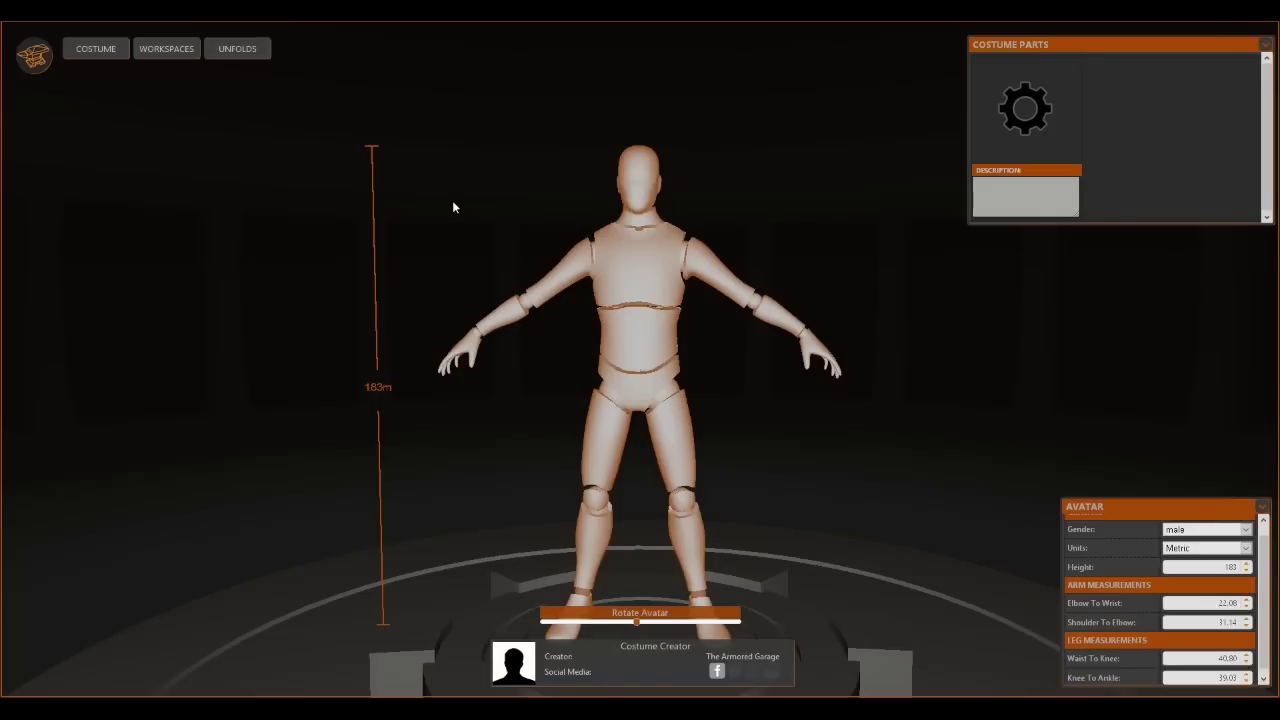
Import Back.obj, Chest.obj and Helmet.obj into the costume
click(40, 60)
click(76, 104)
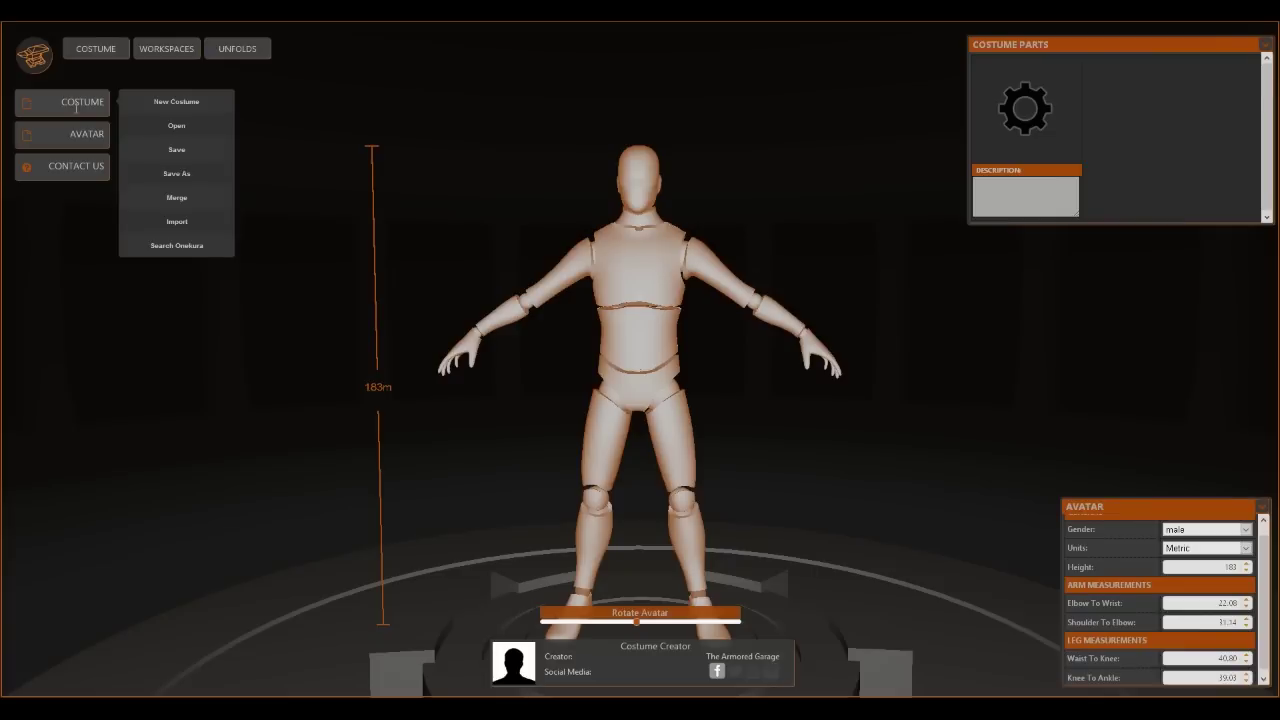
click(183, 223)
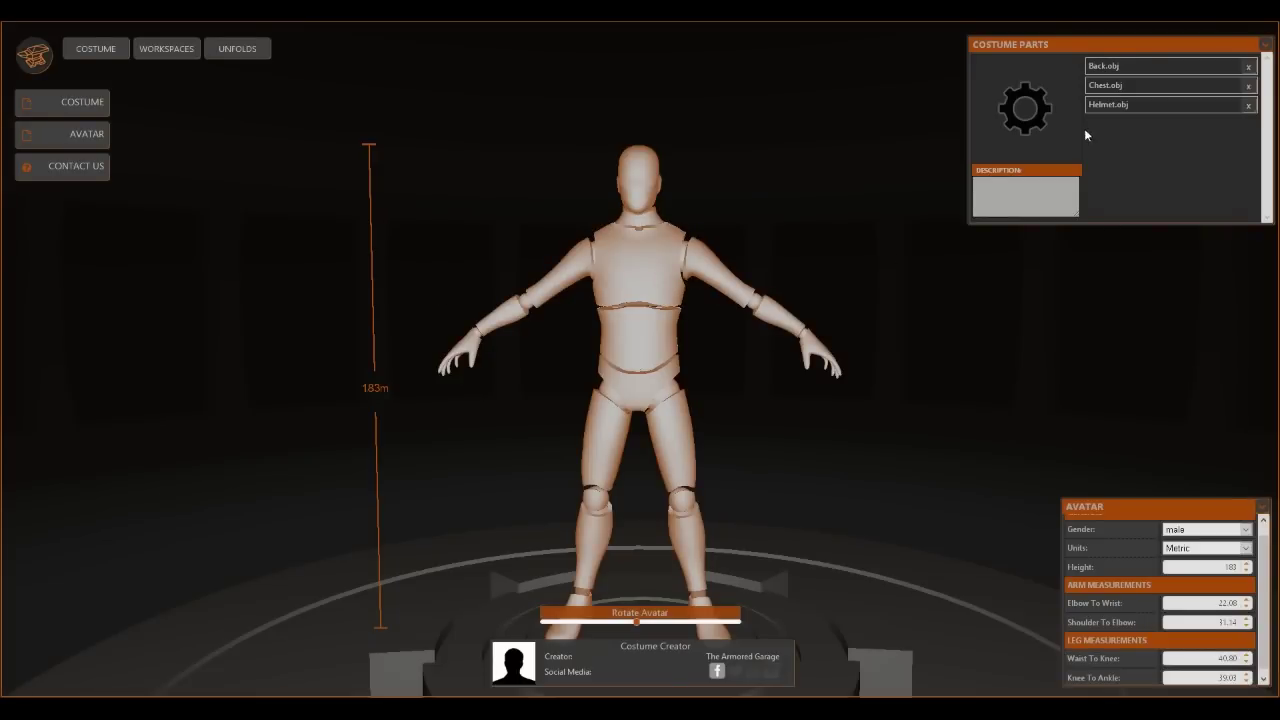
Preview each imported part in Costume Parts, ending with Chest.obj selected
click(1104, 106)
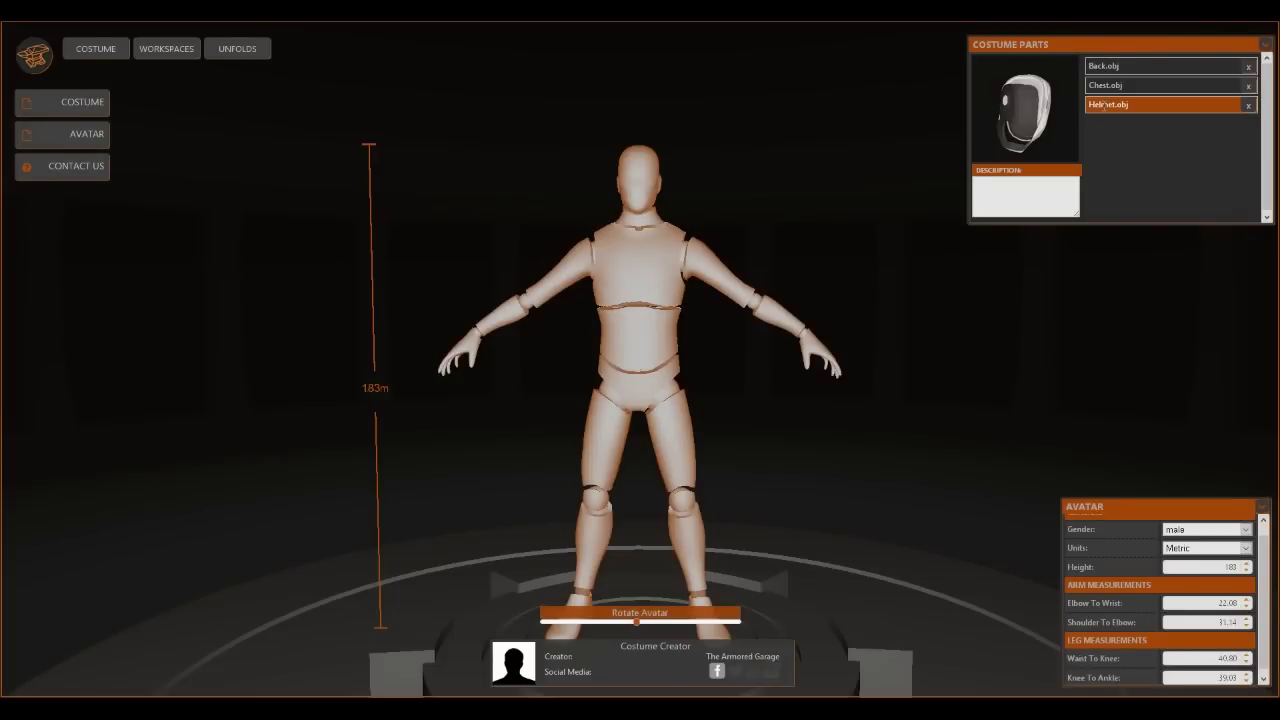
click(1108, 66)
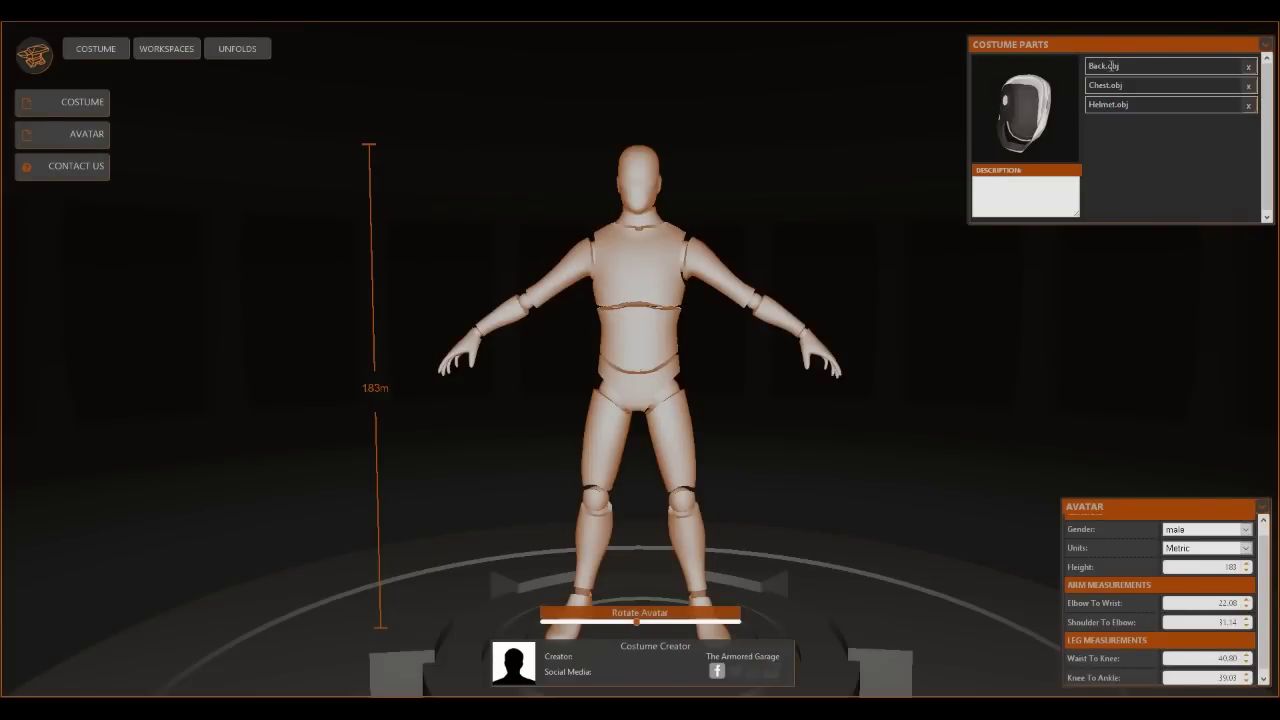
click(1123, 88)
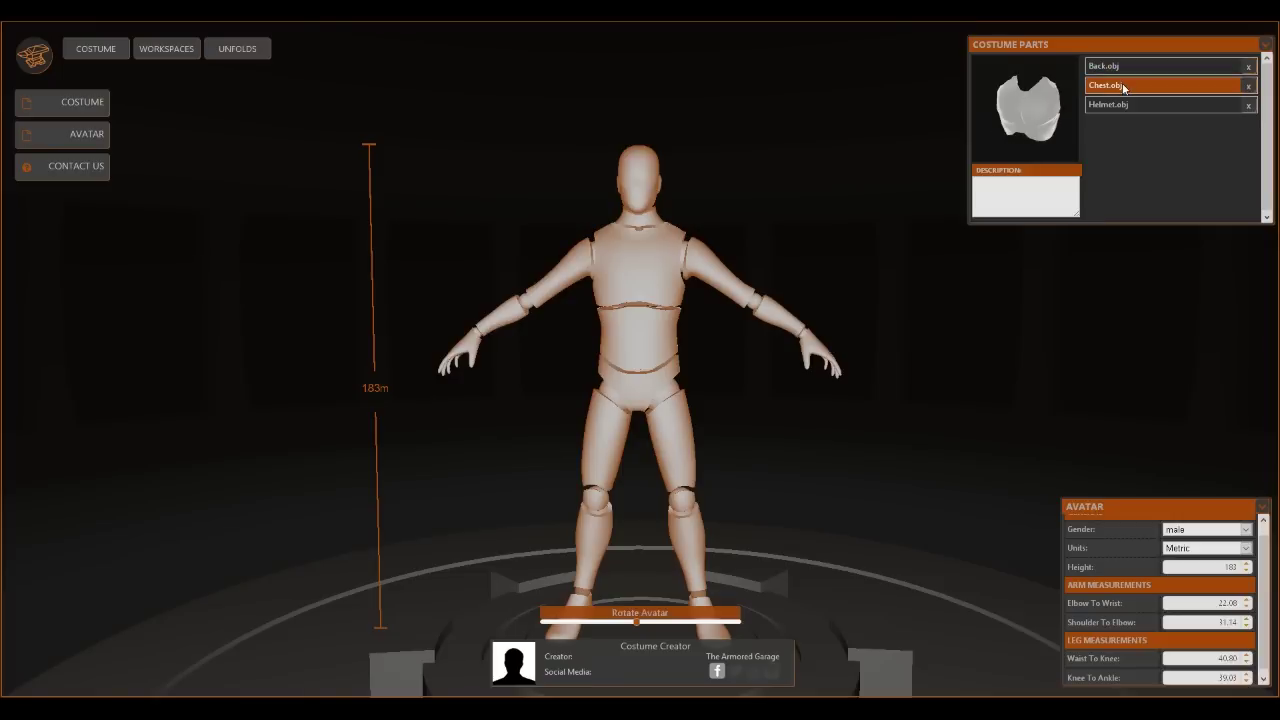
click(1122, 104)
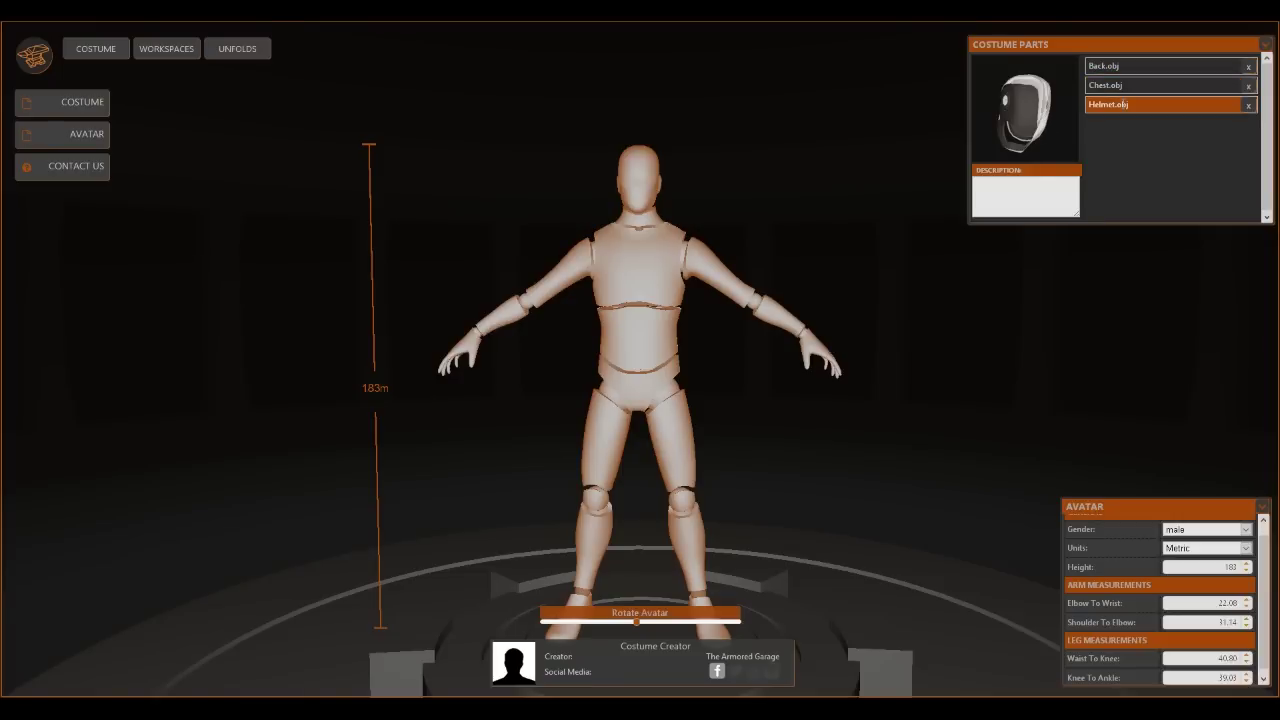
click(1122, 86)
click(1121, 66)
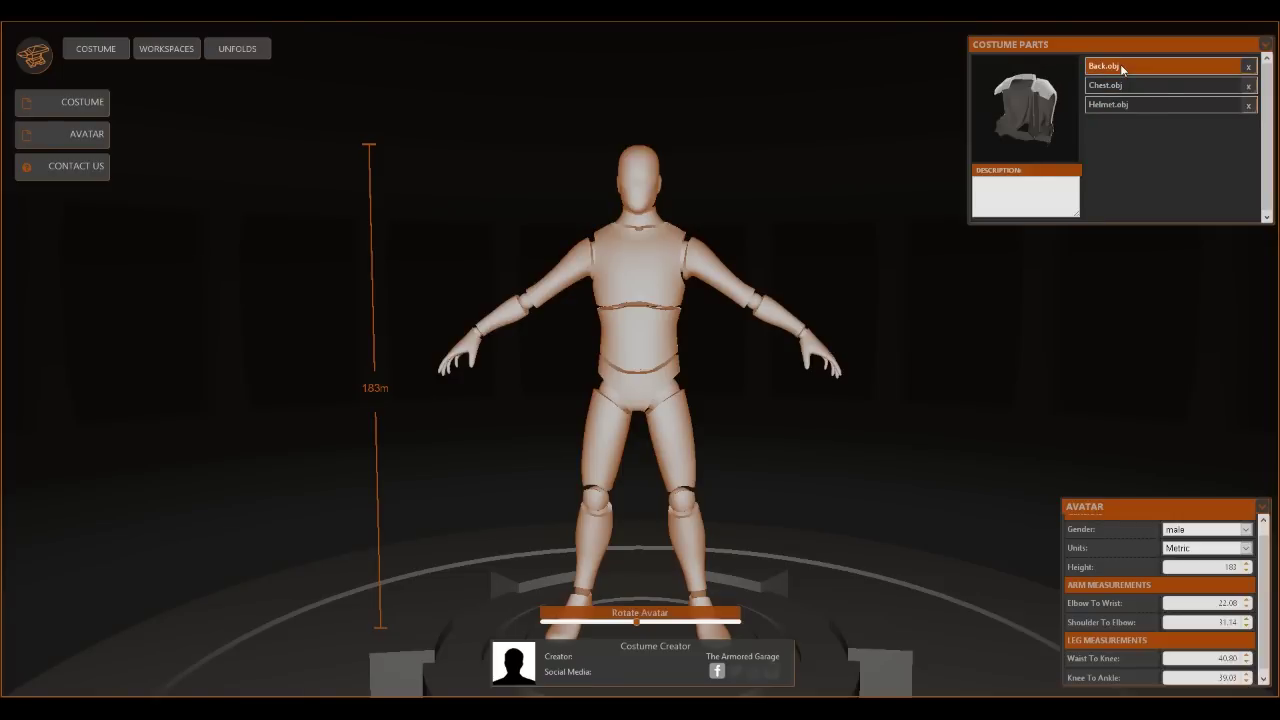
click(1120, 85)
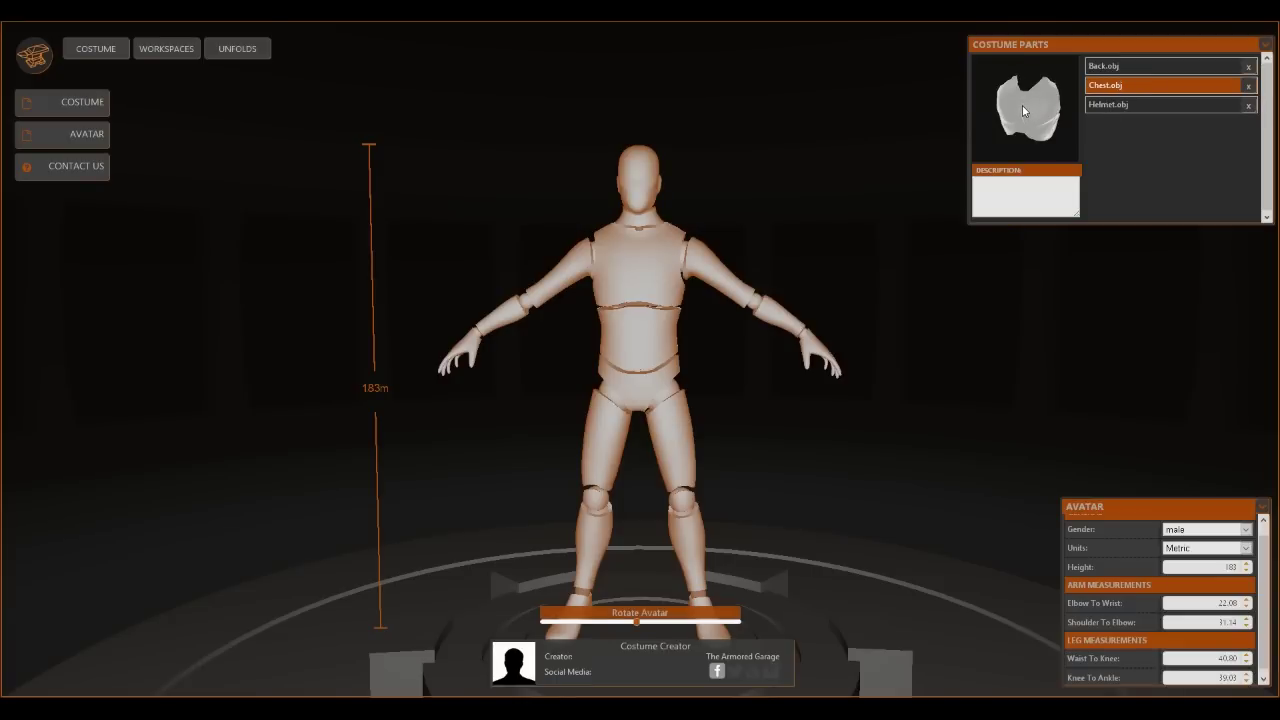
Place Chest.obj onto the avatar's torso and select it
drag(1011, 117, 896, 152)
drag(1025, 117, 662, 285)
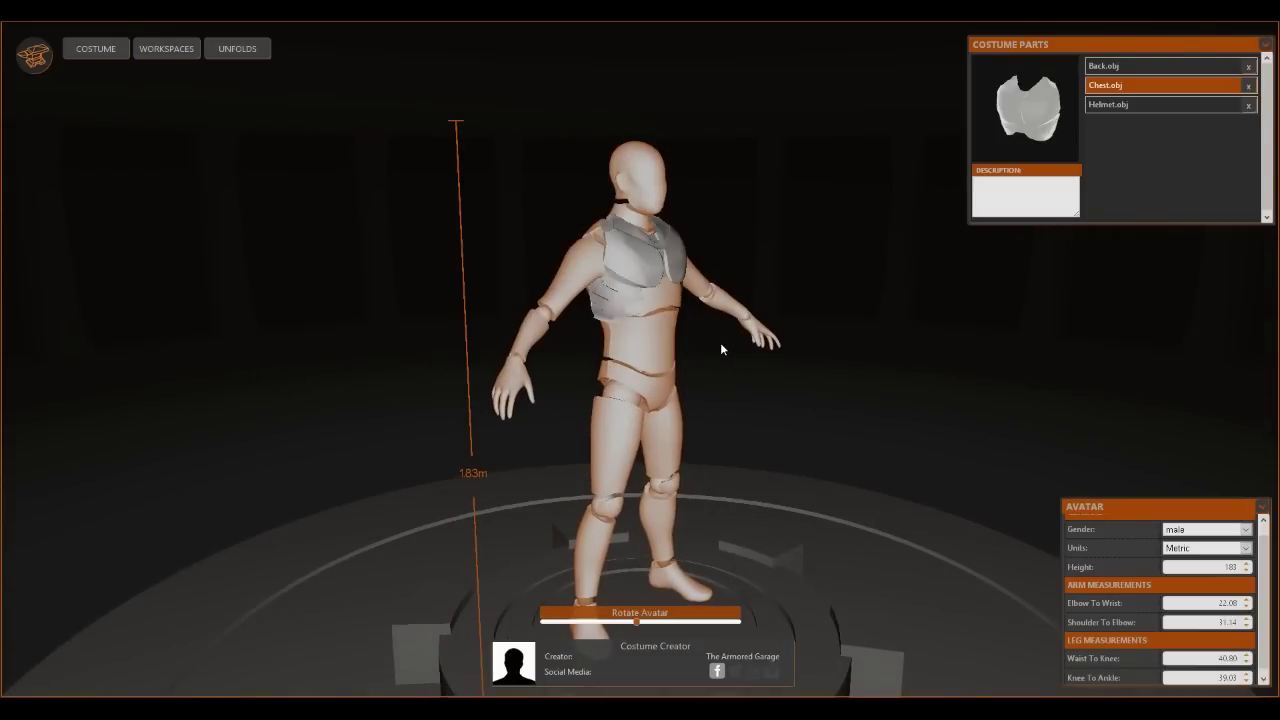
click(670, 275)
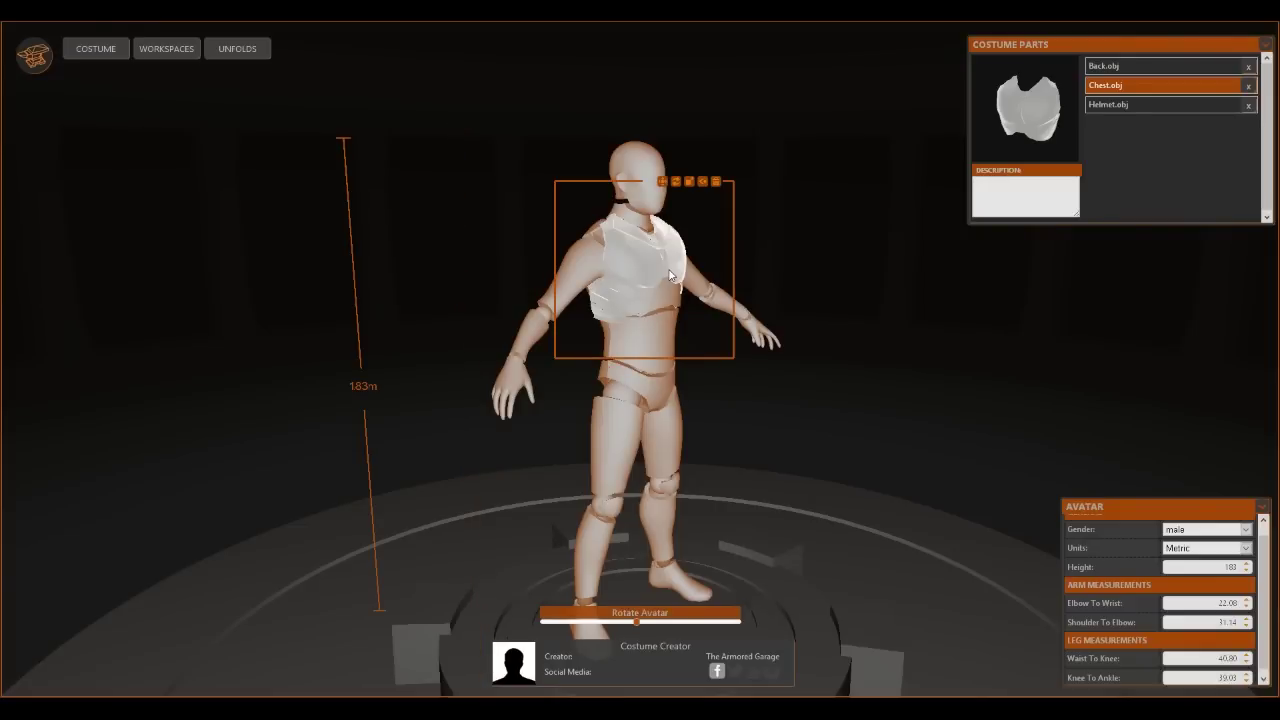
Move the chest piece 2.43 cm along Z and 3.67 cm down along Y
click(662, 182)
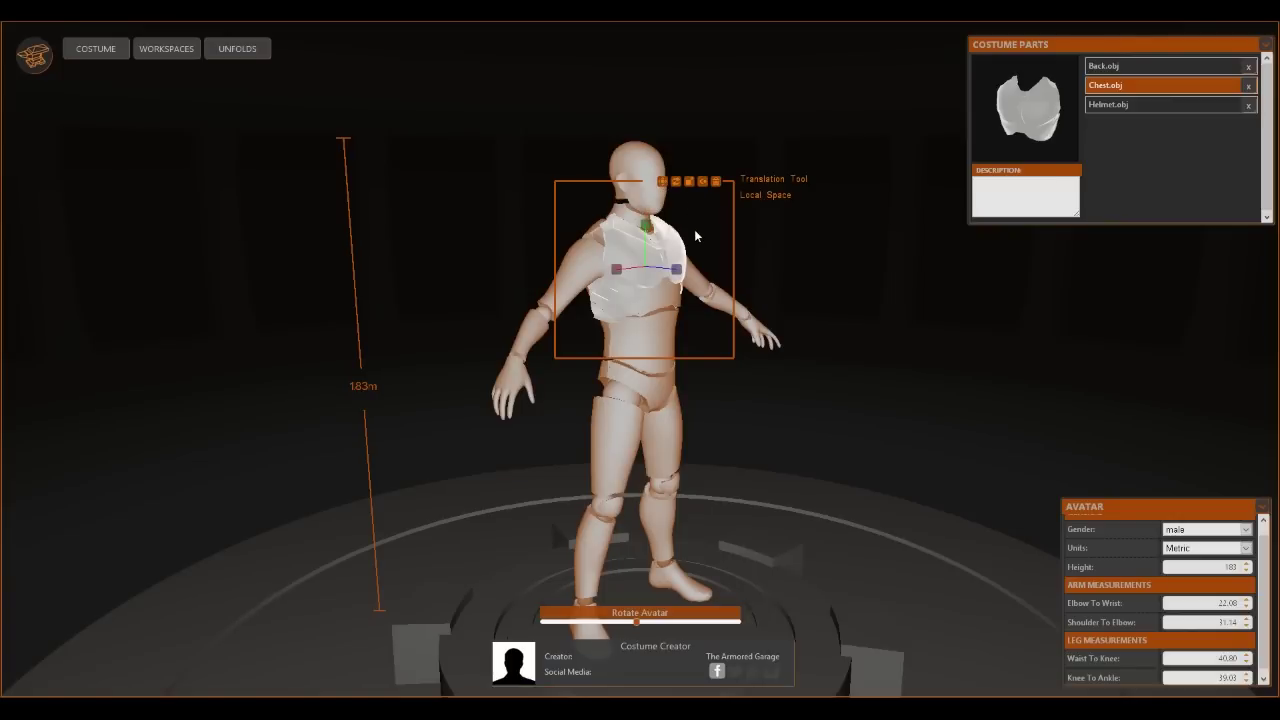
drag(677, 276, 685, 277)
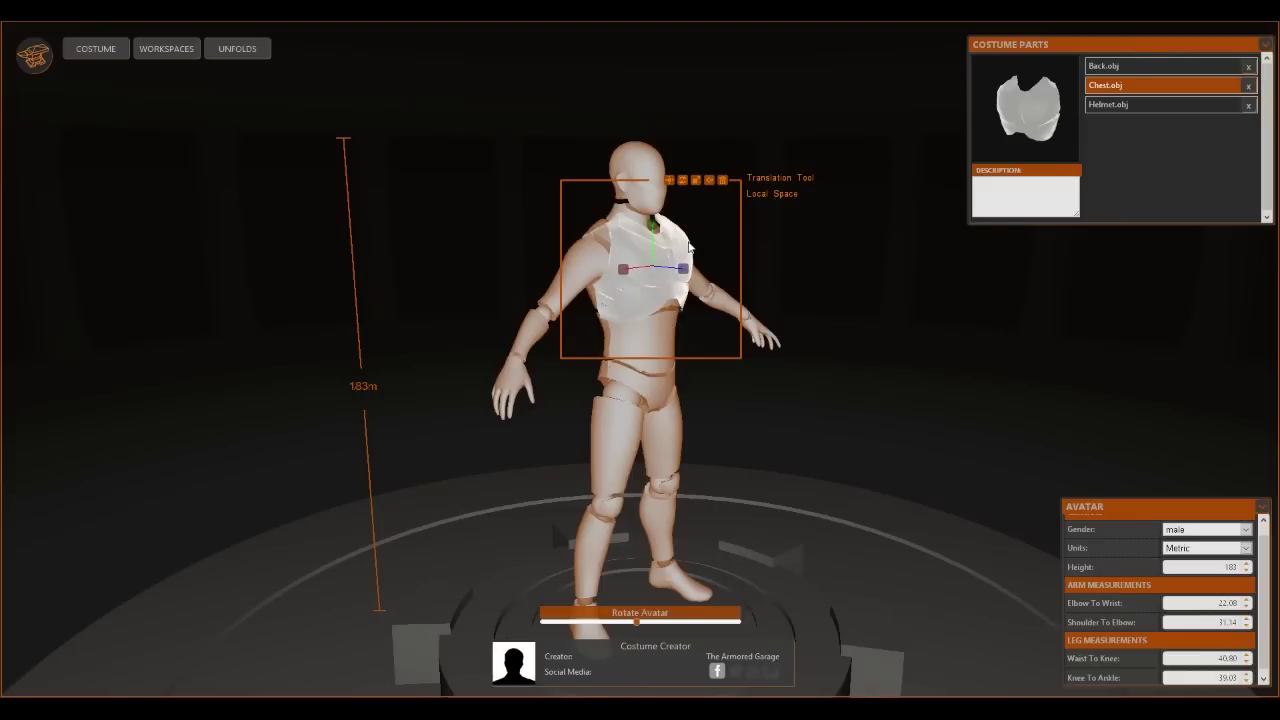
drag(685, 277, 682, 276)
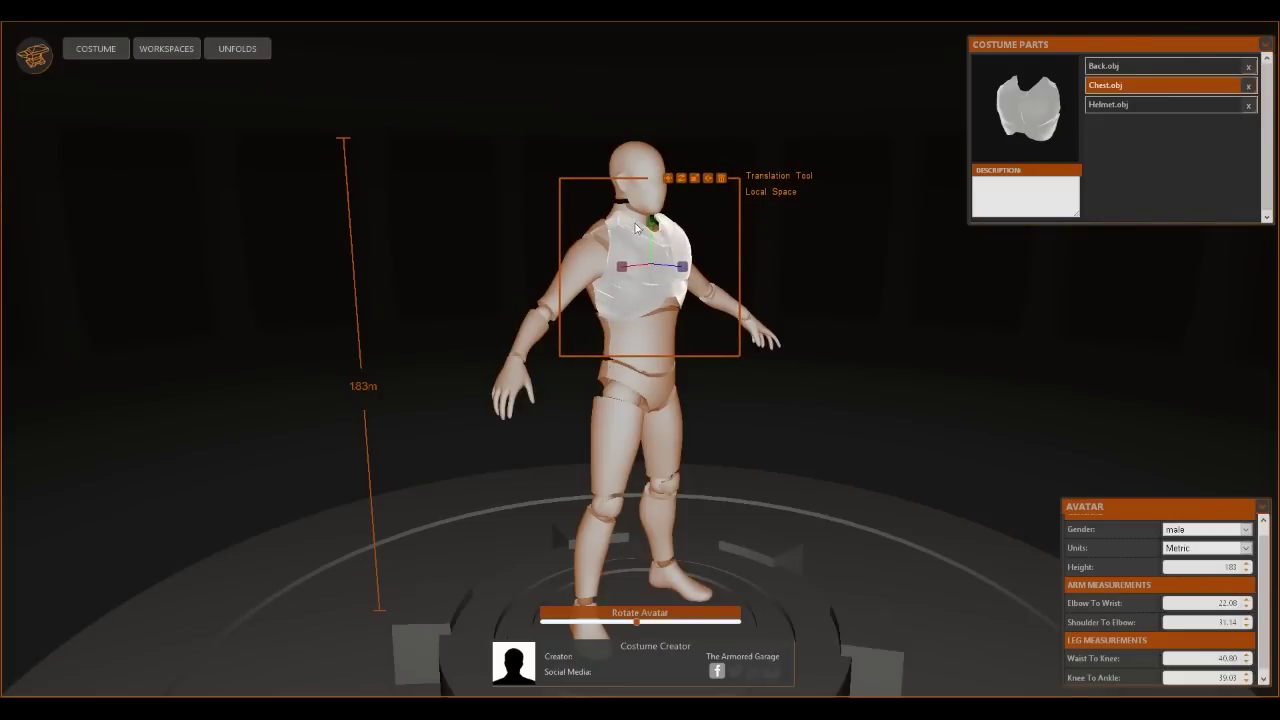
drag(650, 229, 651, 236)
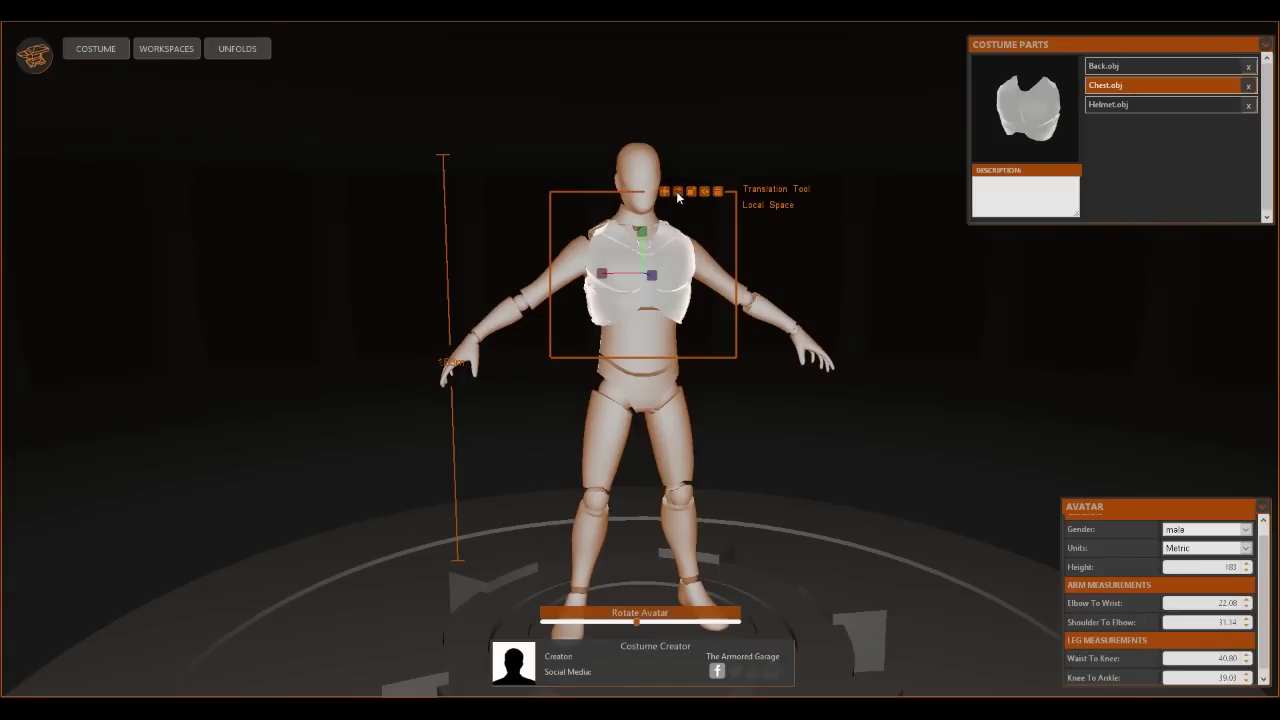
Switch the chest to scaling and cycle X, Y and Z modes back to Uniform
click(677, 192)
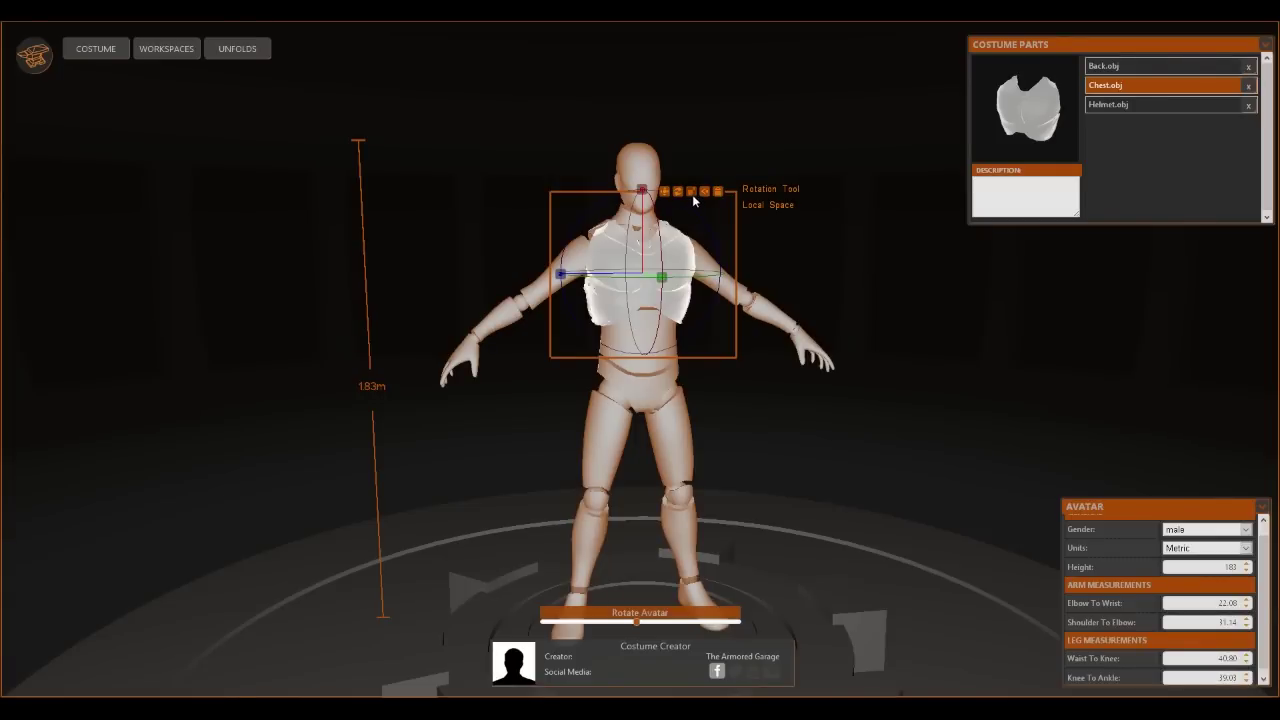
click(691, 193)
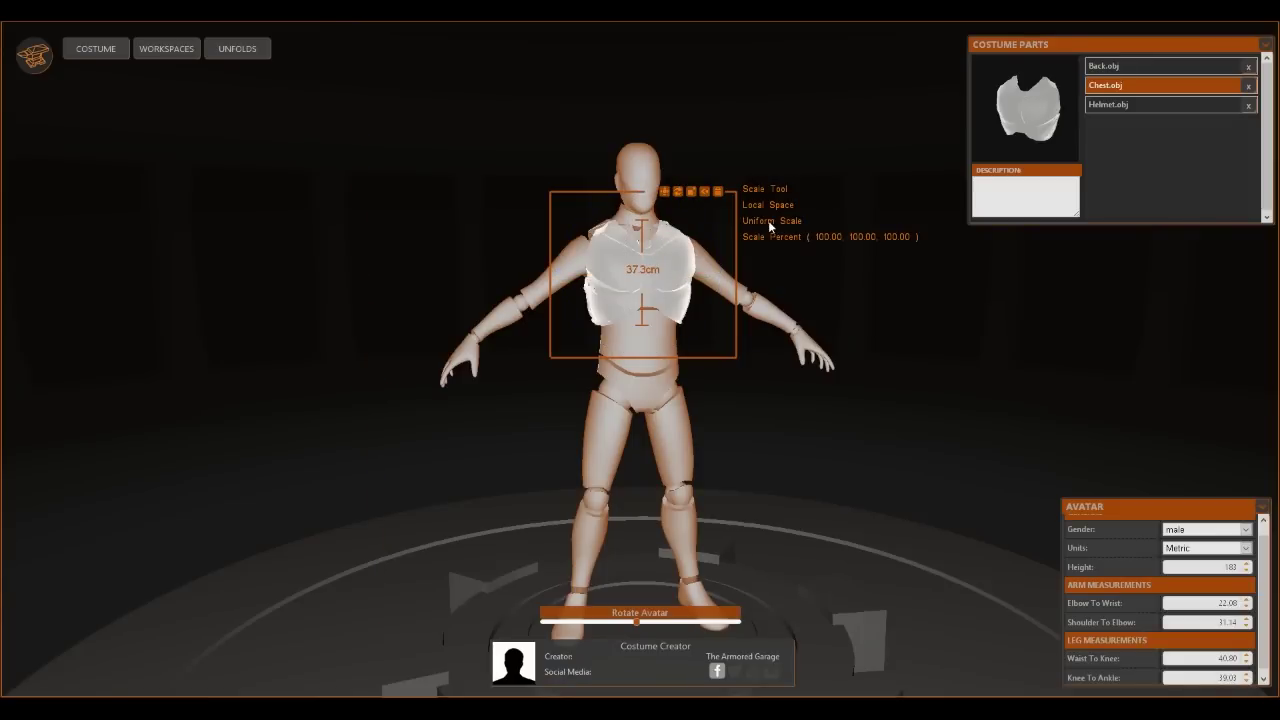
click(690, 193)
click(690, 194)
click(690, 194)
click(690, 194)
Hide the chest armour, then show it on the avatar again
click(704, 192)
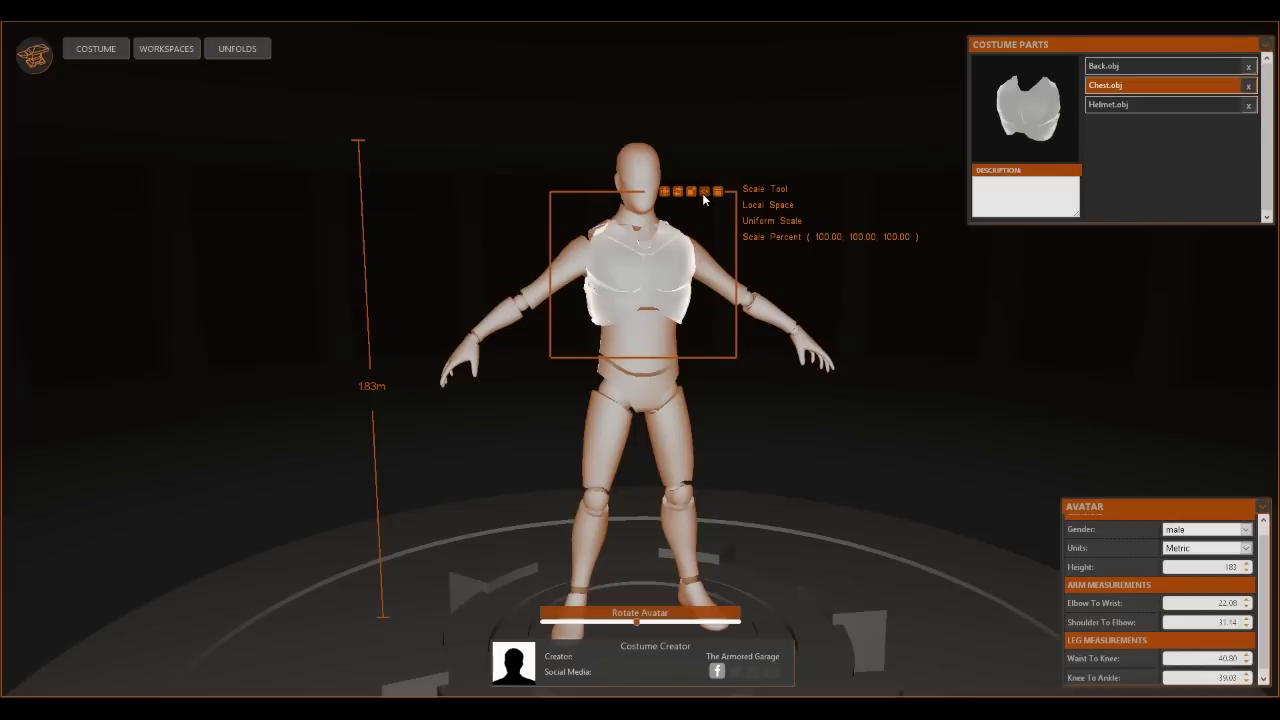
click(704, 192)
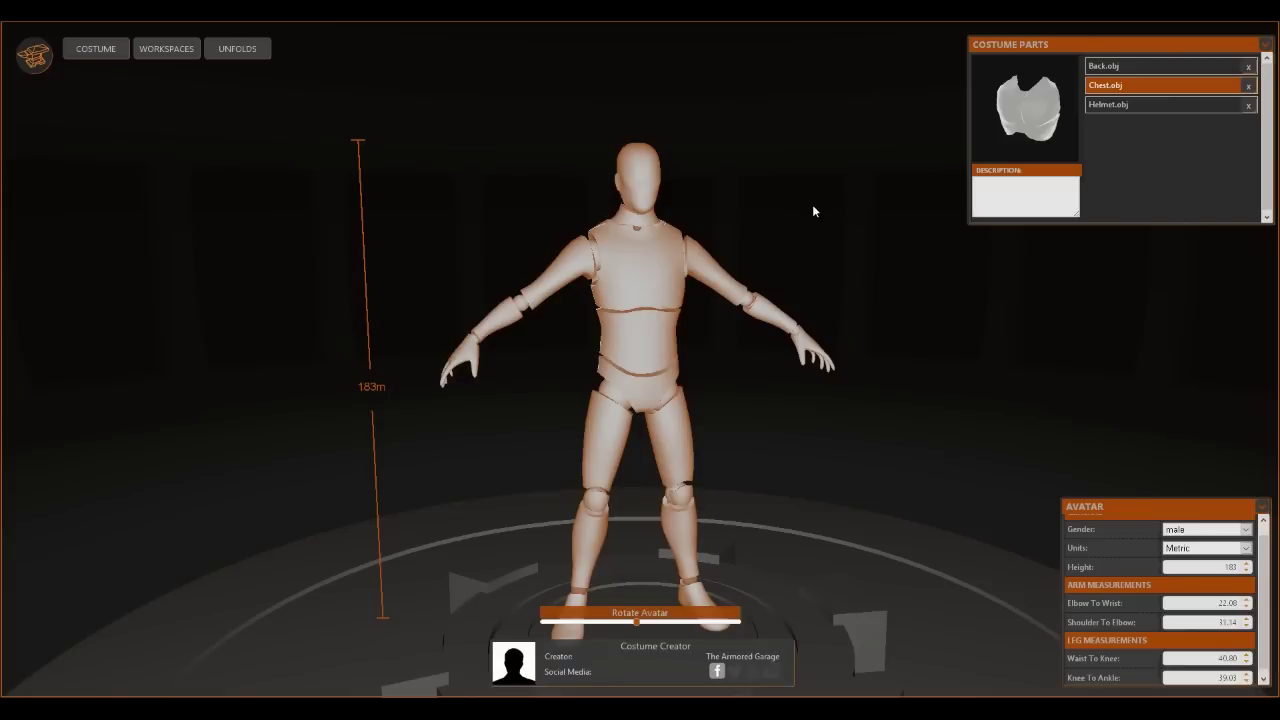
click(665, 250)
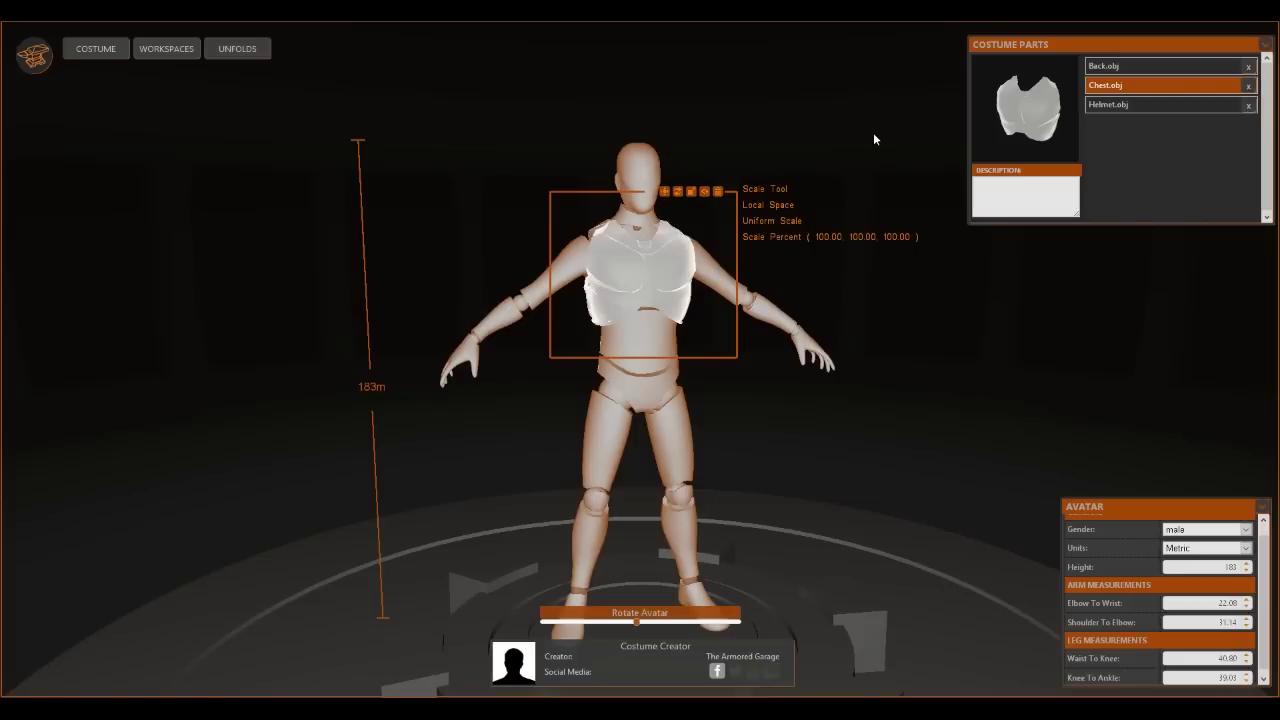
Place Helmet.obj onto the avatar's head and select it
click(1120, 104)
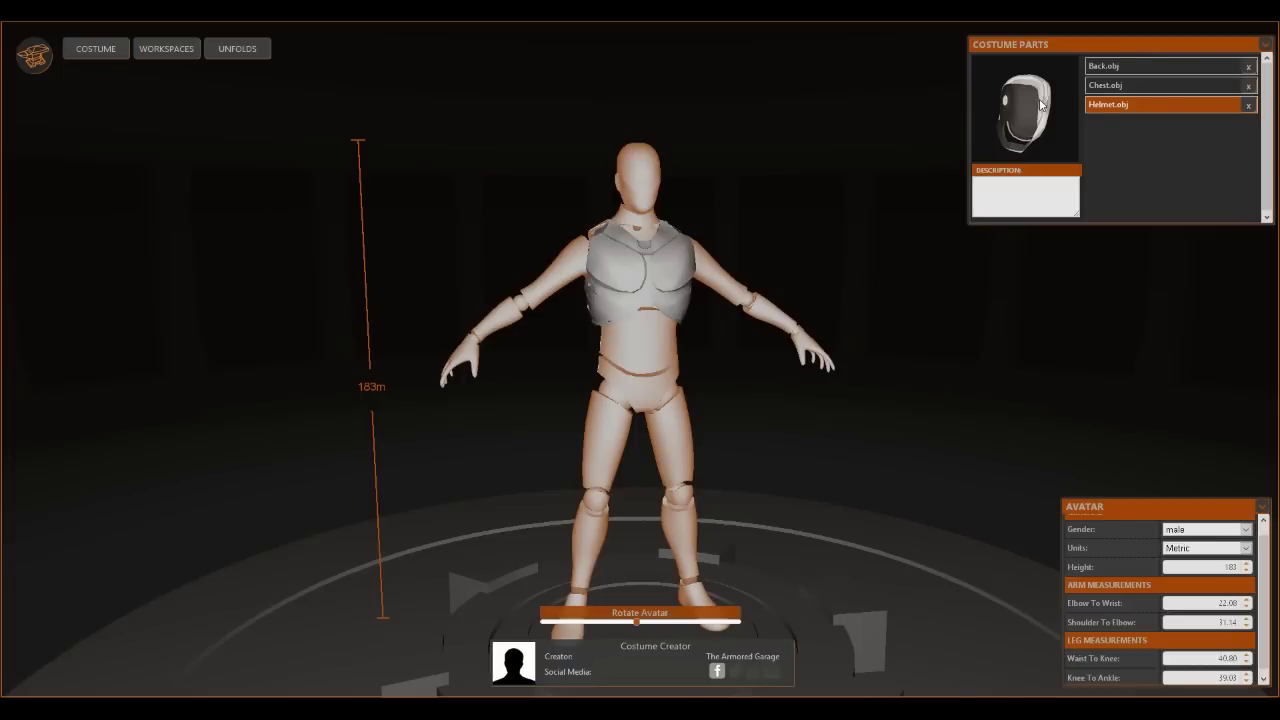
drag(1040, 104, 659, 180)
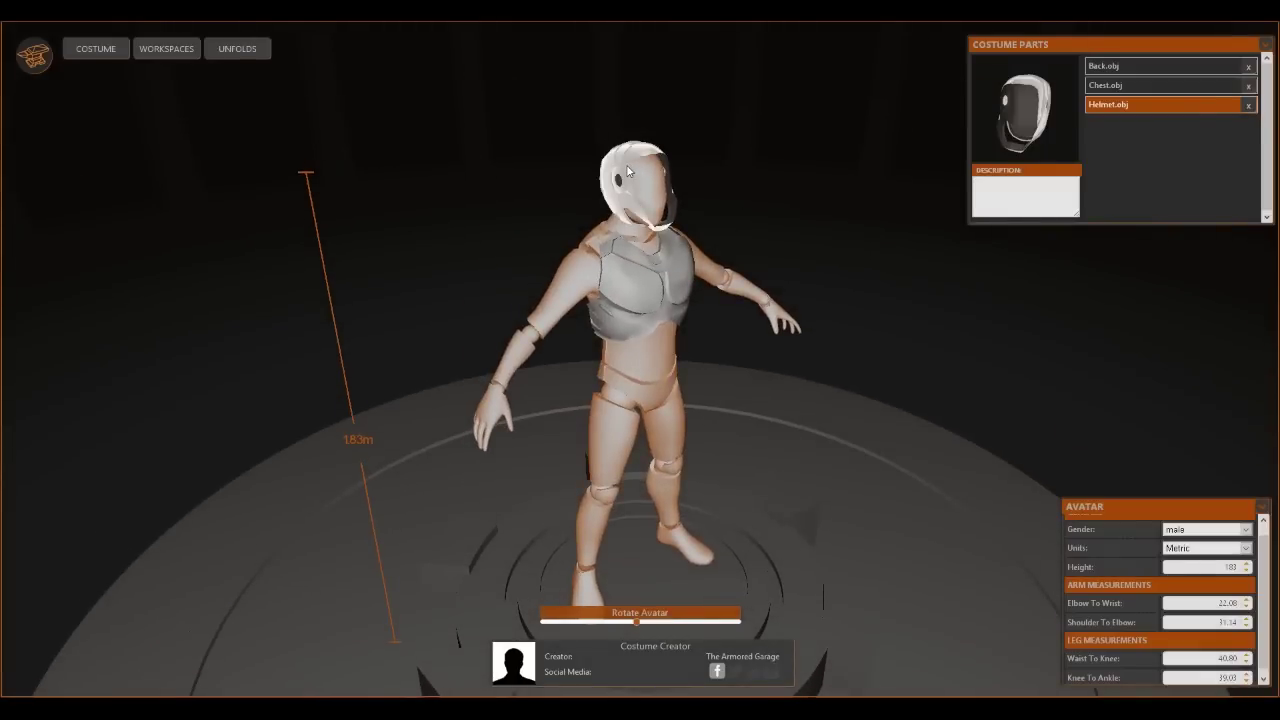
click(628, 172)
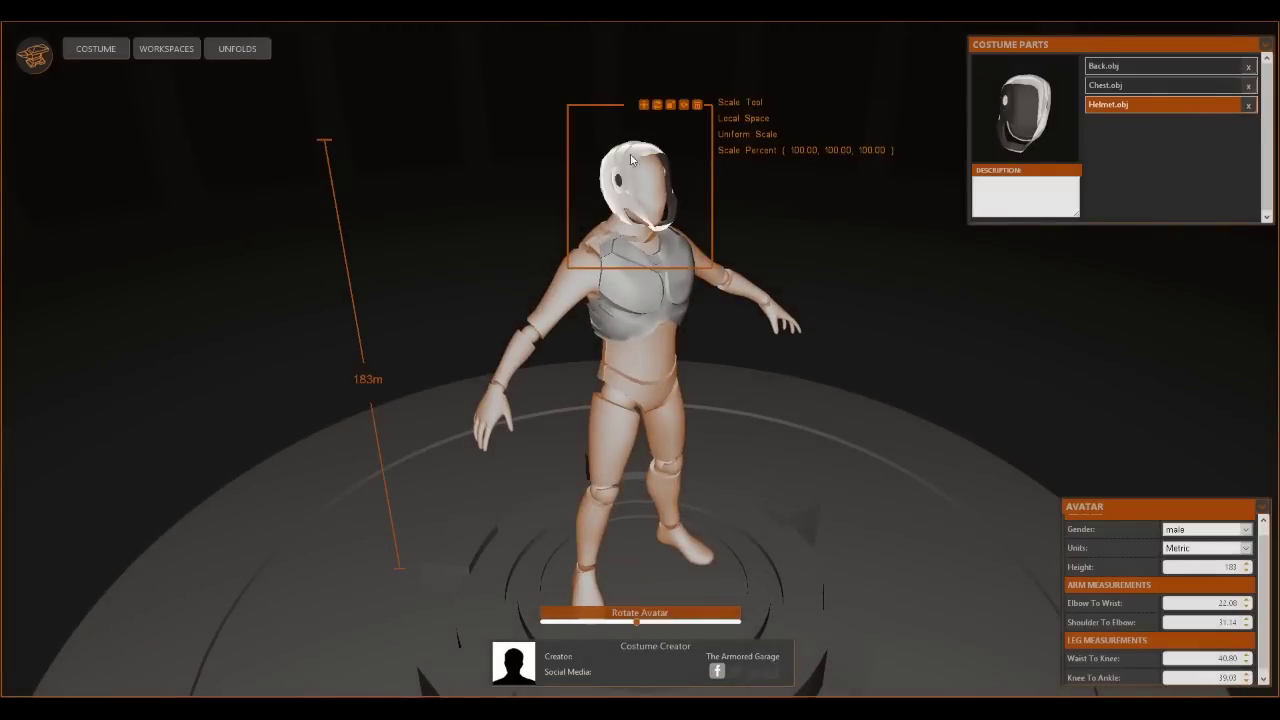
Rotate the helmet 13.47 degrees about X and to 161.11 degrees about Z
click(659, 108)
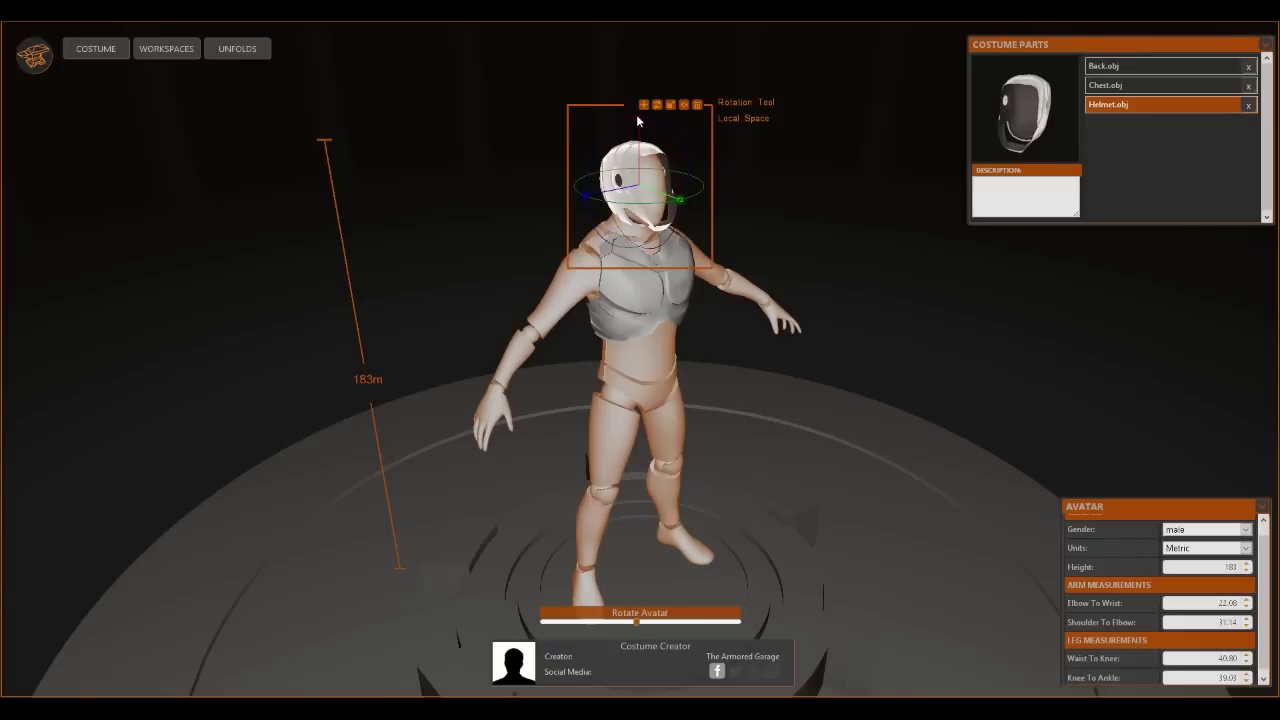
drag(638, 121, 687, 209)
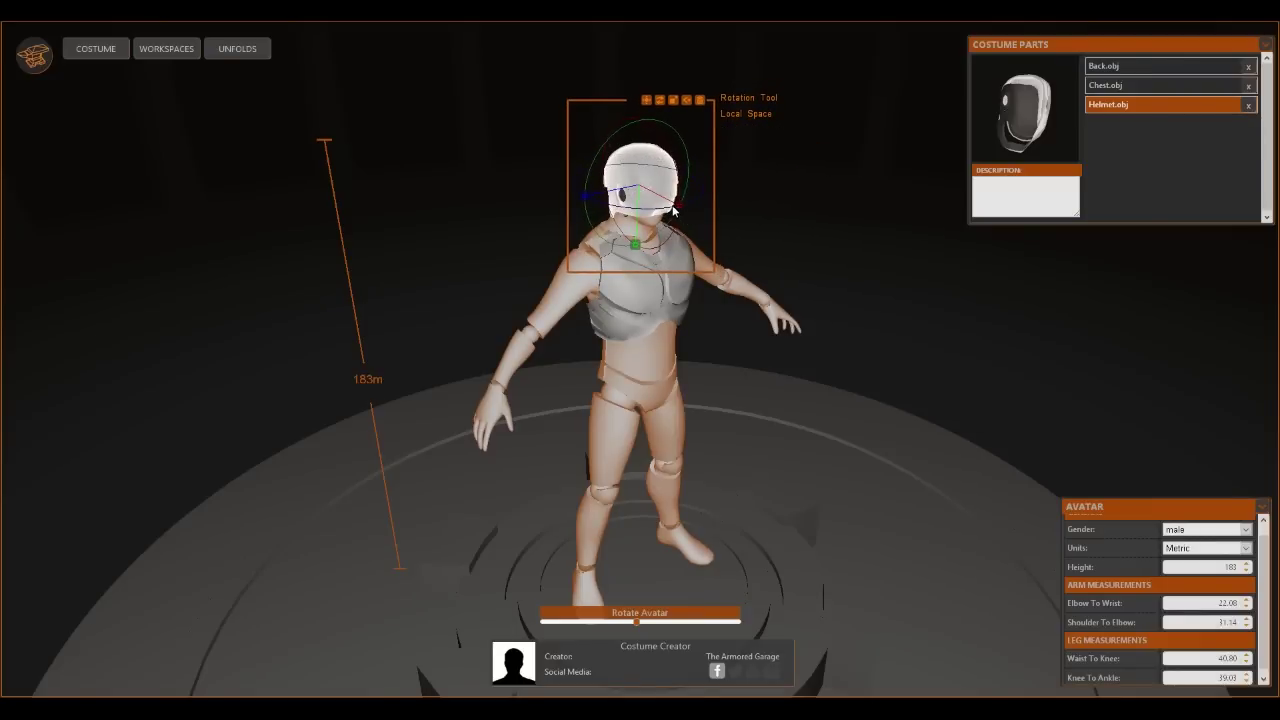
drag(585, 201, 715, 168)
mouse_move(806, 242)
mouse_down()
mouse_move(764, 207)
mouse_move(802, 246)
mouse_move(800, 227)
mouse_up()
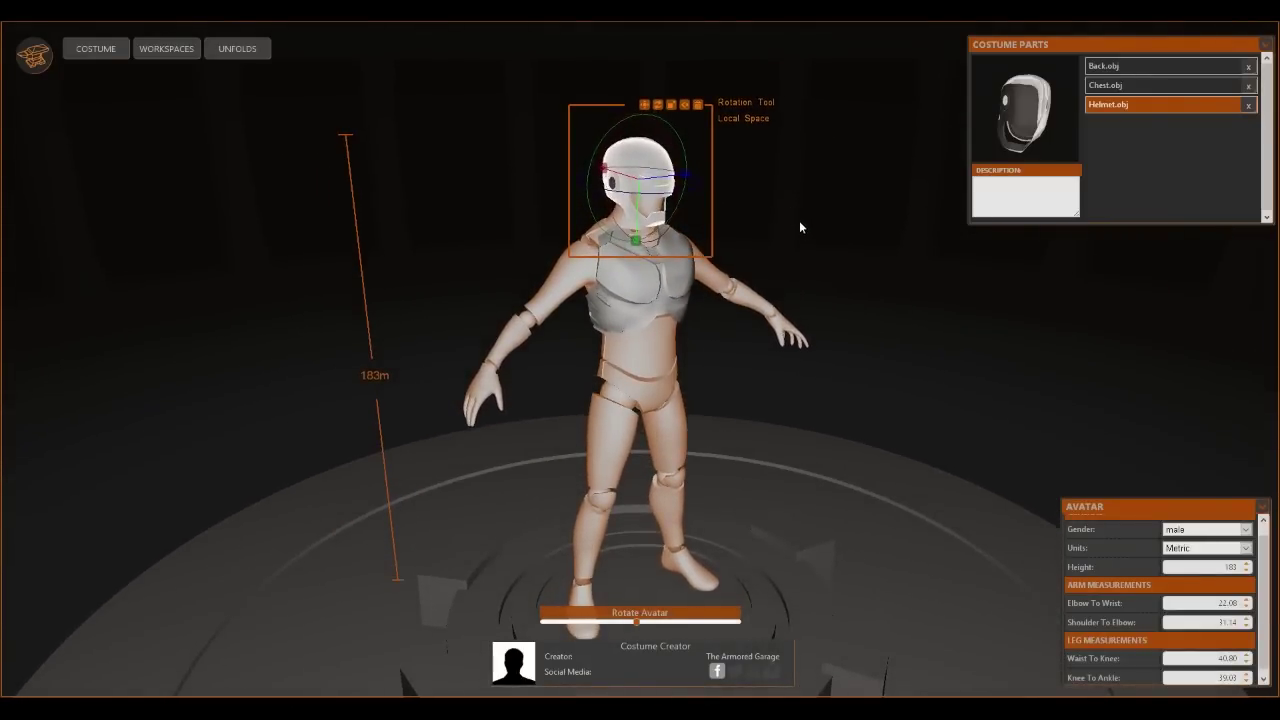
Scale the helmet uniformly to 96.48 percent
click(671, 104)
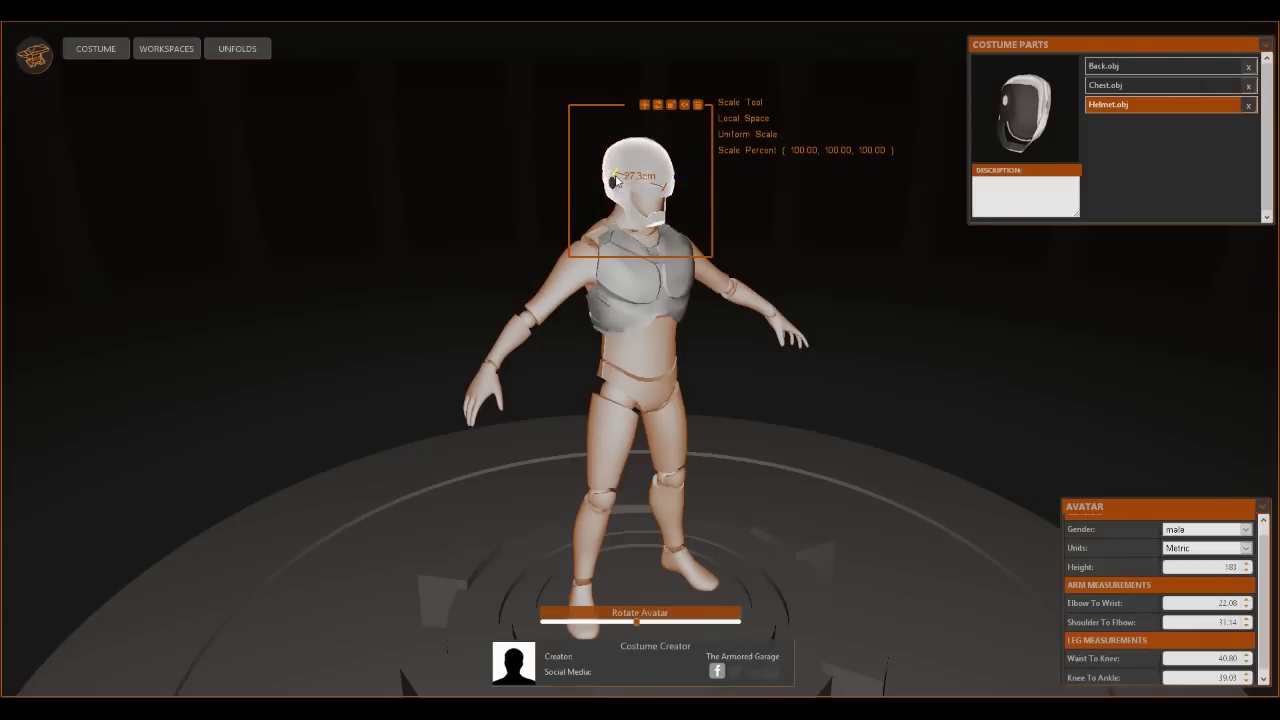
scroll(616, 176, down, 4)
scroll(616, 176, up, 2)
mouse_move(788, 238)
mouse_down()
mouse_move(726, 214)
mouse_move(704, 222)
mouse_move(792, 229)
mouse_move(808, 243)
mouse_move(797, 246)
mouse_up()
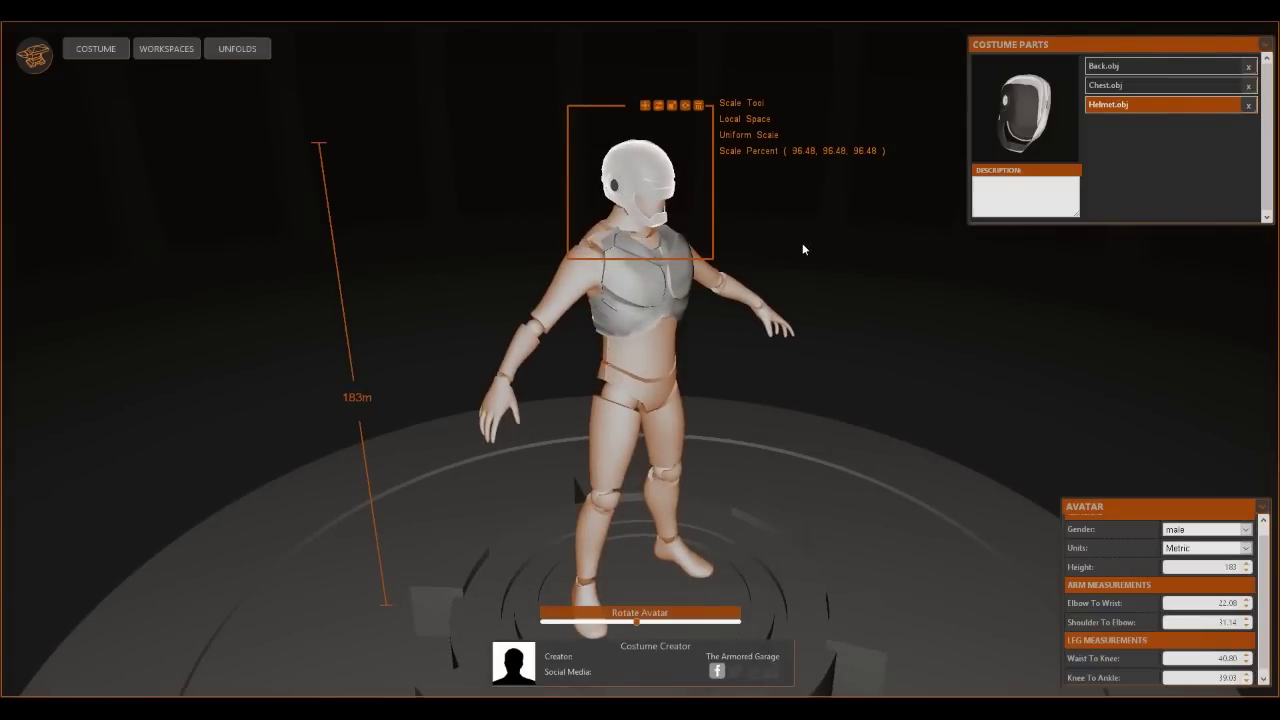
Fit Back.obj onto the avatar's back, deselect it, and switch to Workspaces
drag(802, 243, 855, 248)
click(866, 264)
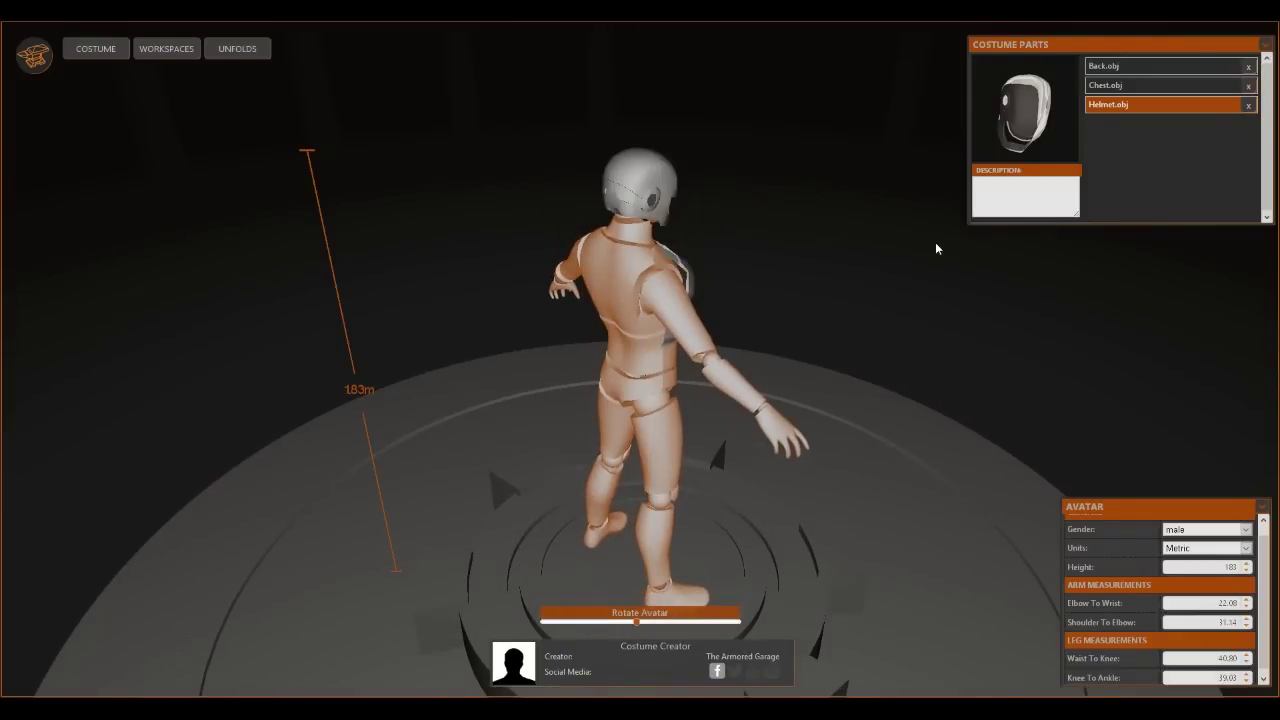
click(1118, 68)
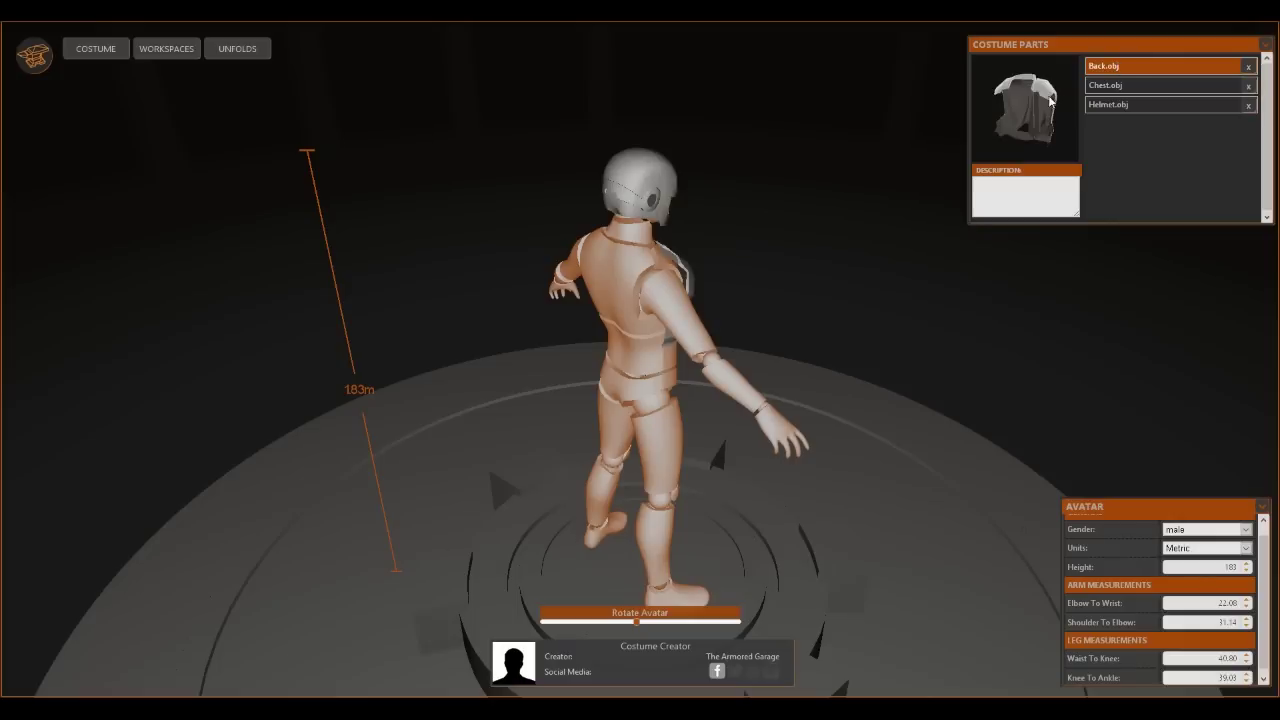
drag(1050, 105, 624, 287)
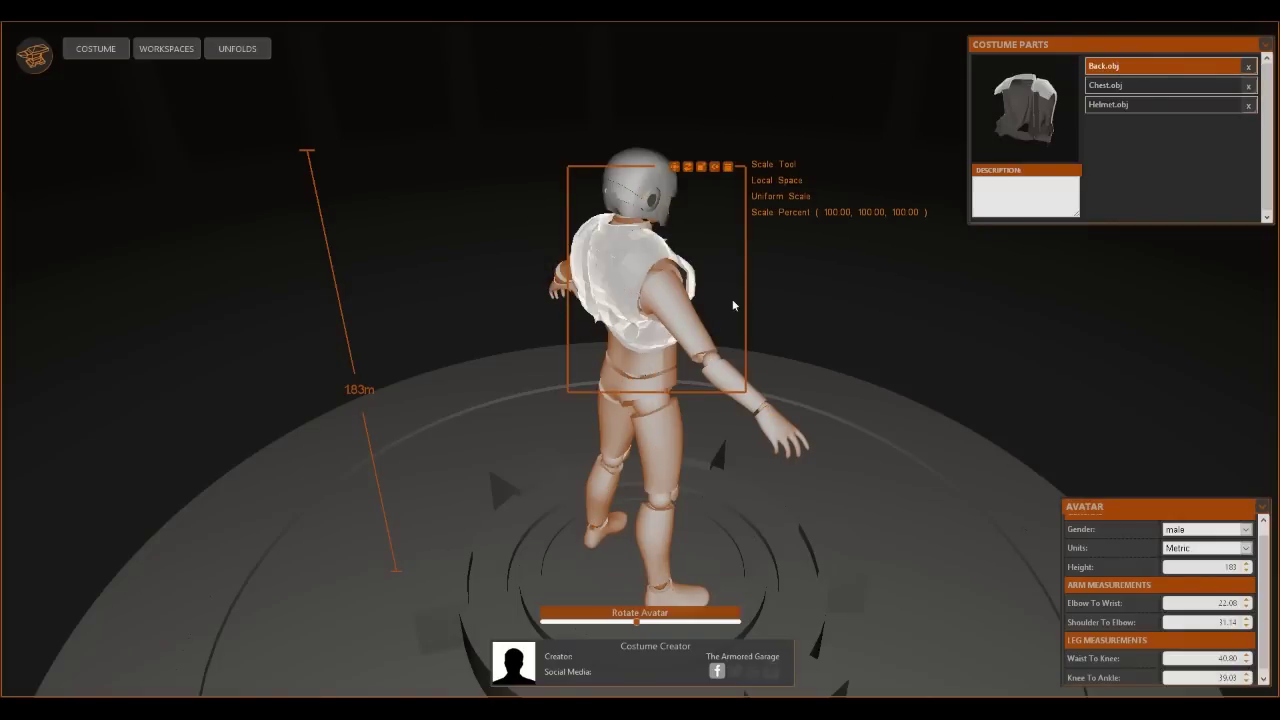
mouse_move(788, 301)
mouse_down()
mouse_move(683, 284)
mouse_move(765, 262)
mouse_up()
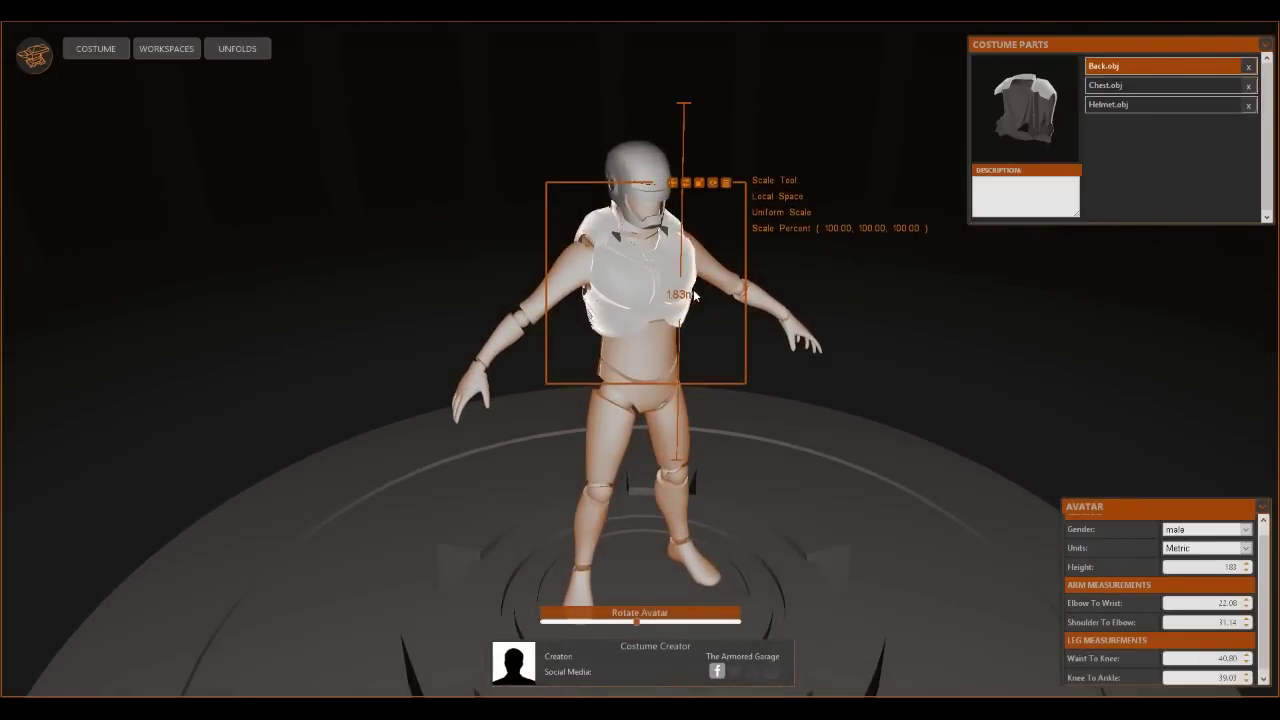
click(905, 318)
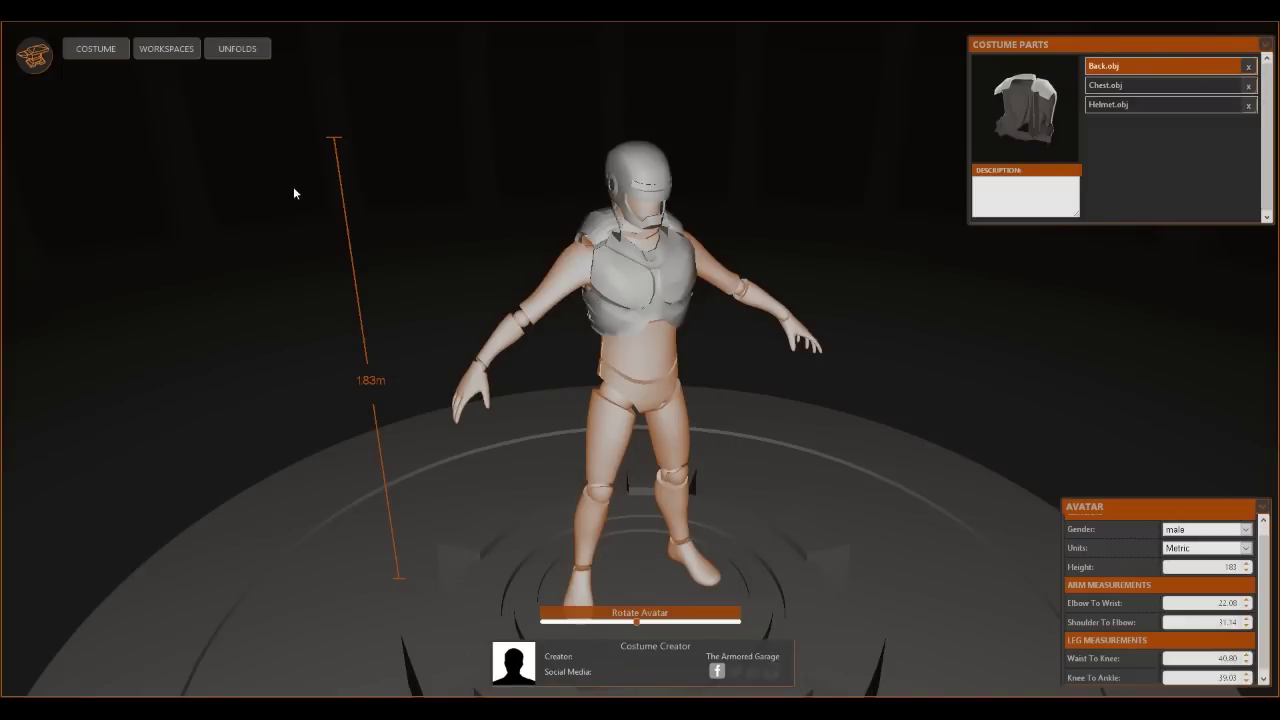
click(170, 52)
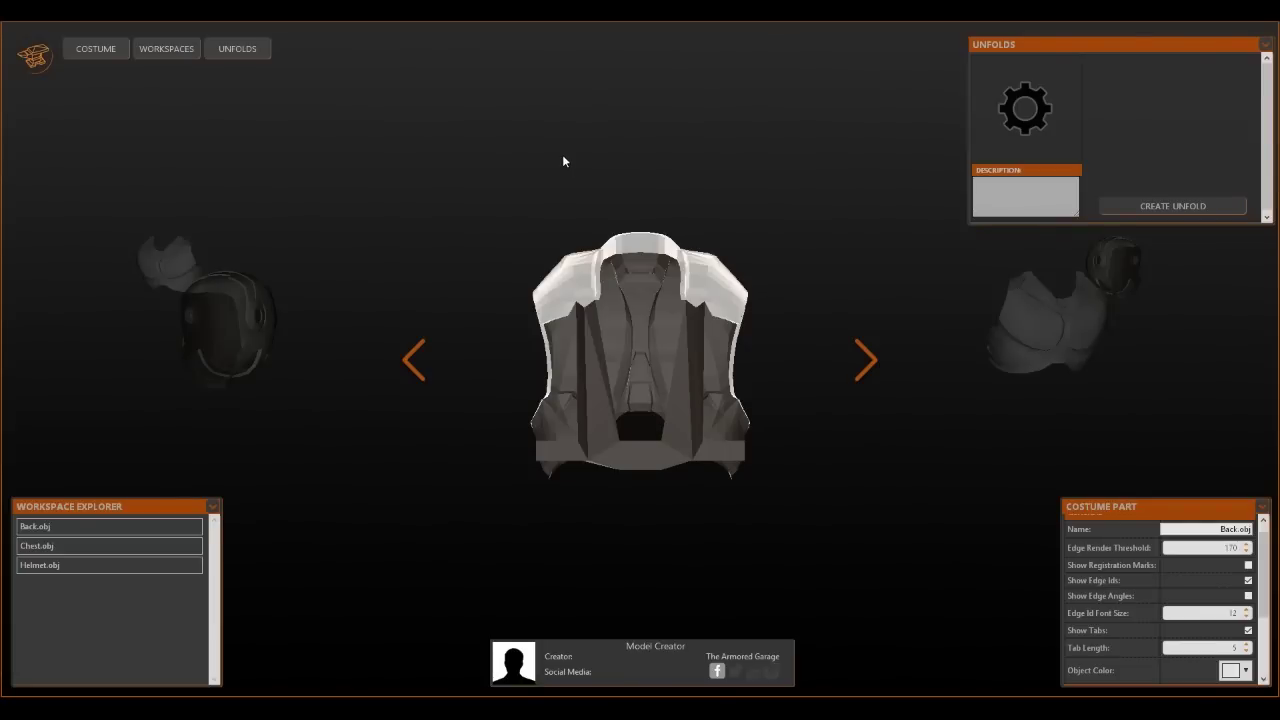
click(865, 362)
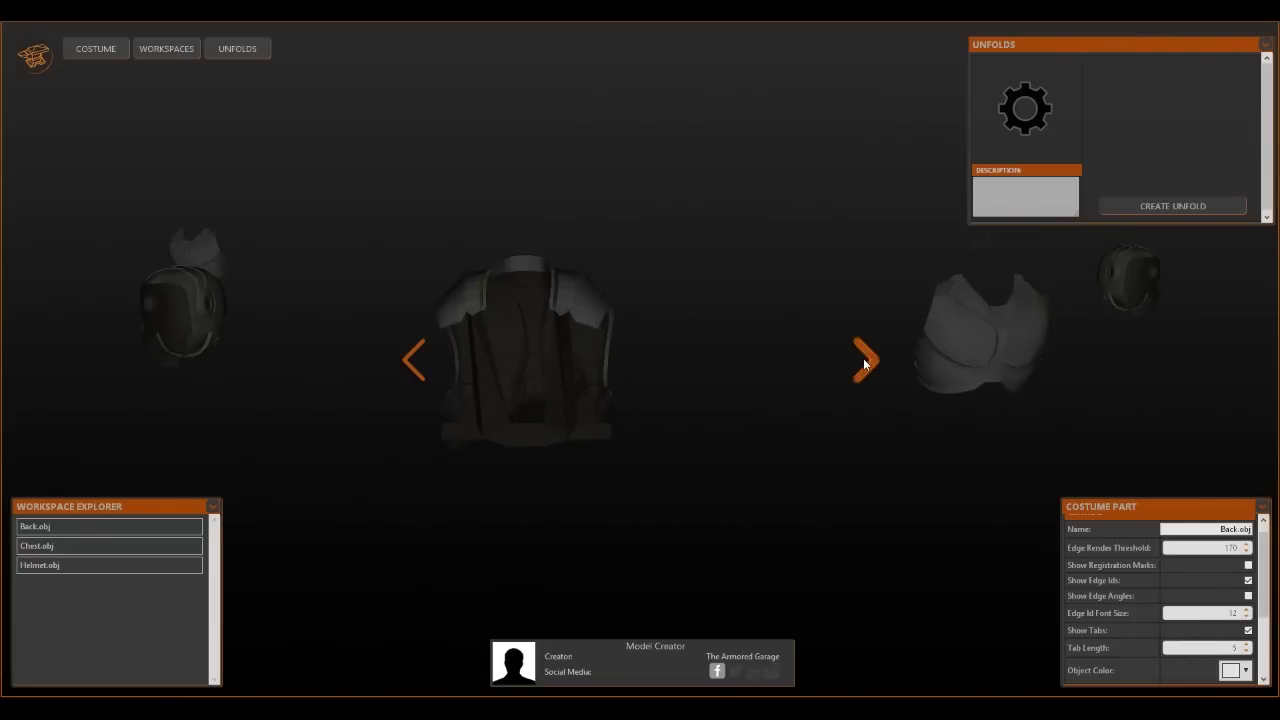
click(865, 362)
click(418, 371)
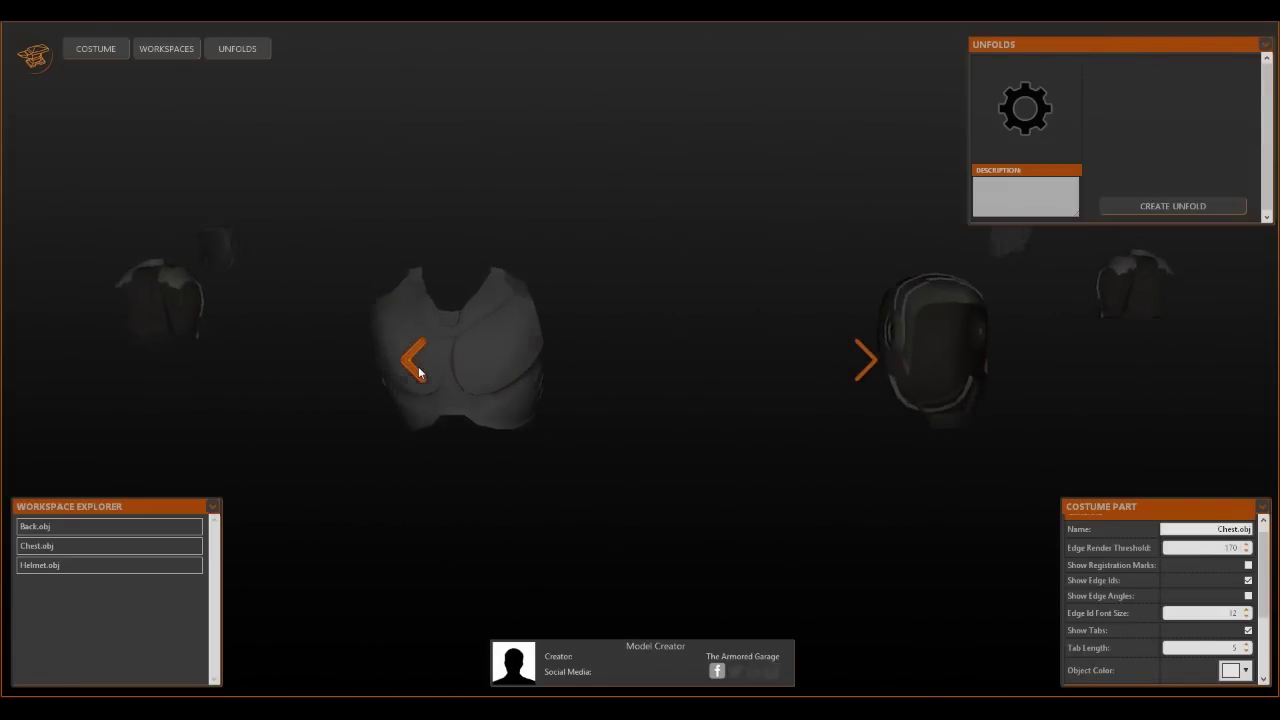
click(418, 371)
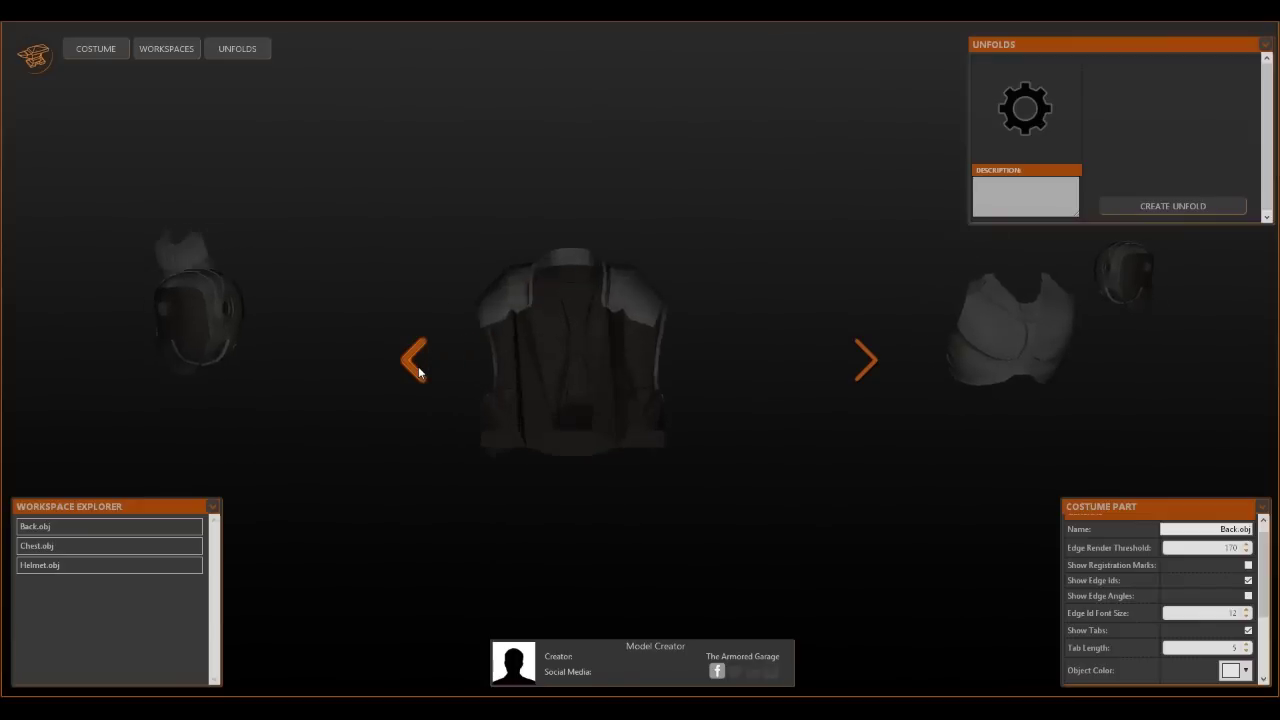
click(108, 566)
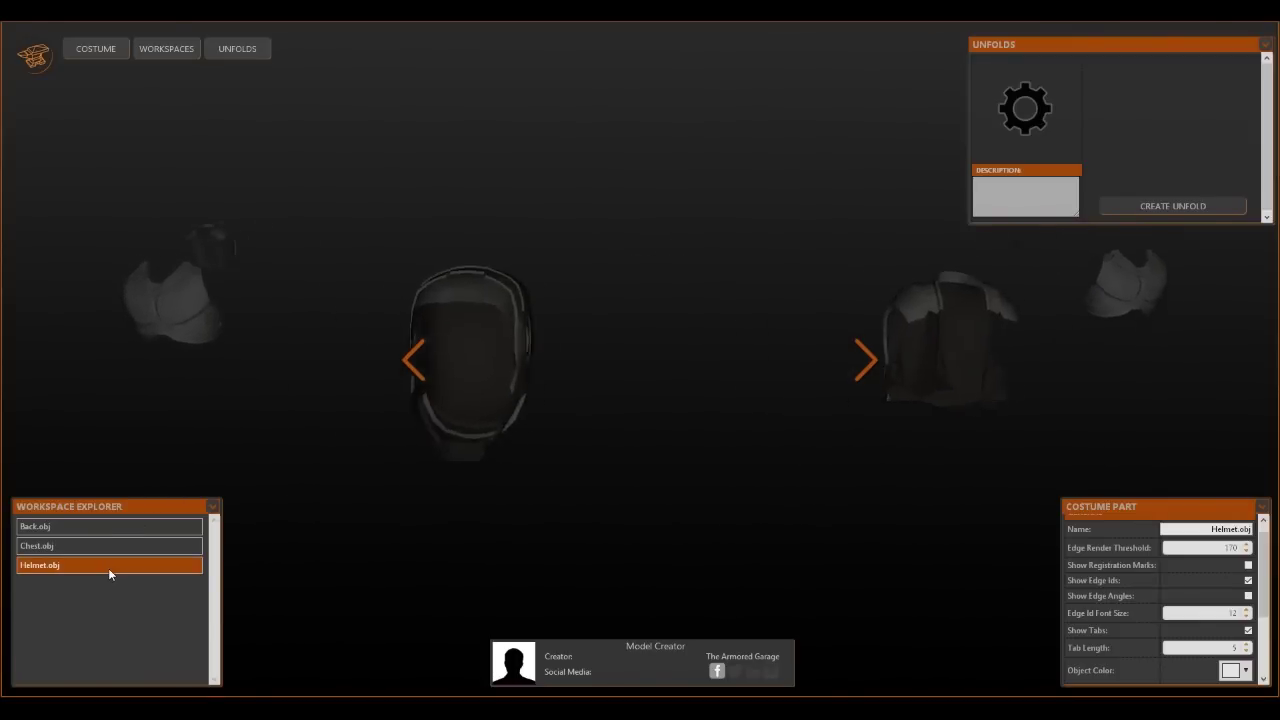
click(113, 546)
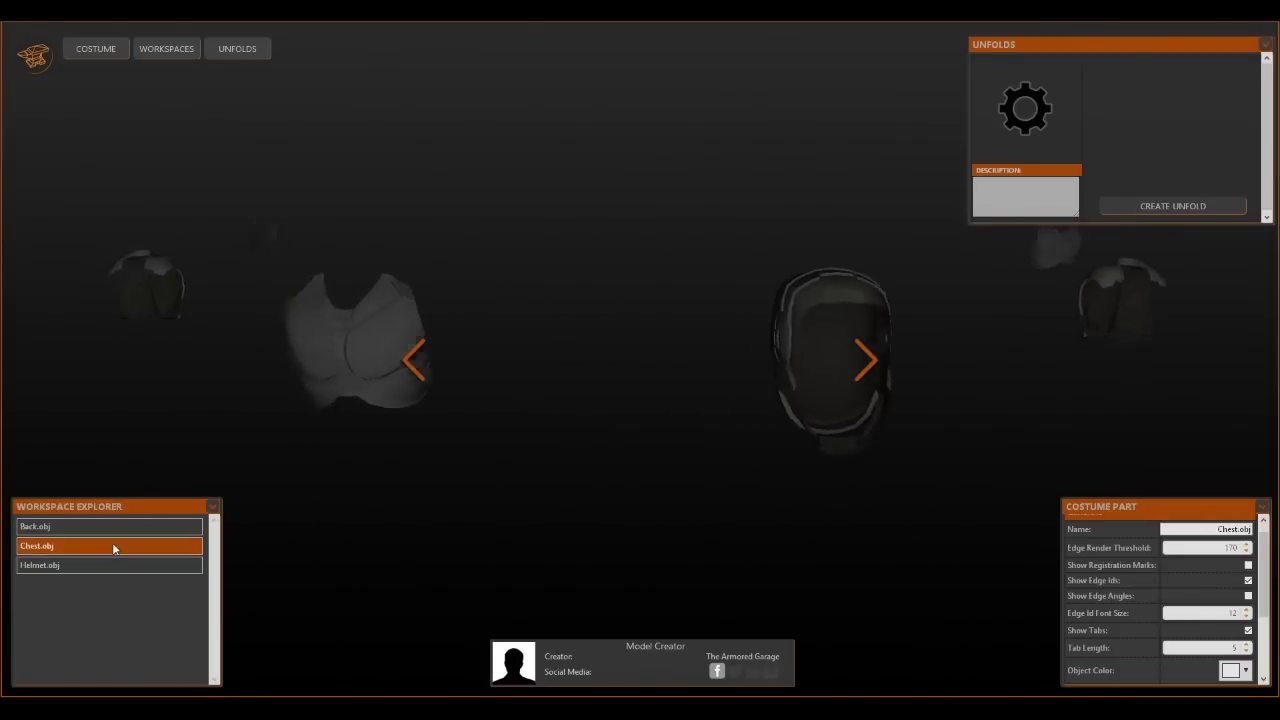
click(110, 566)
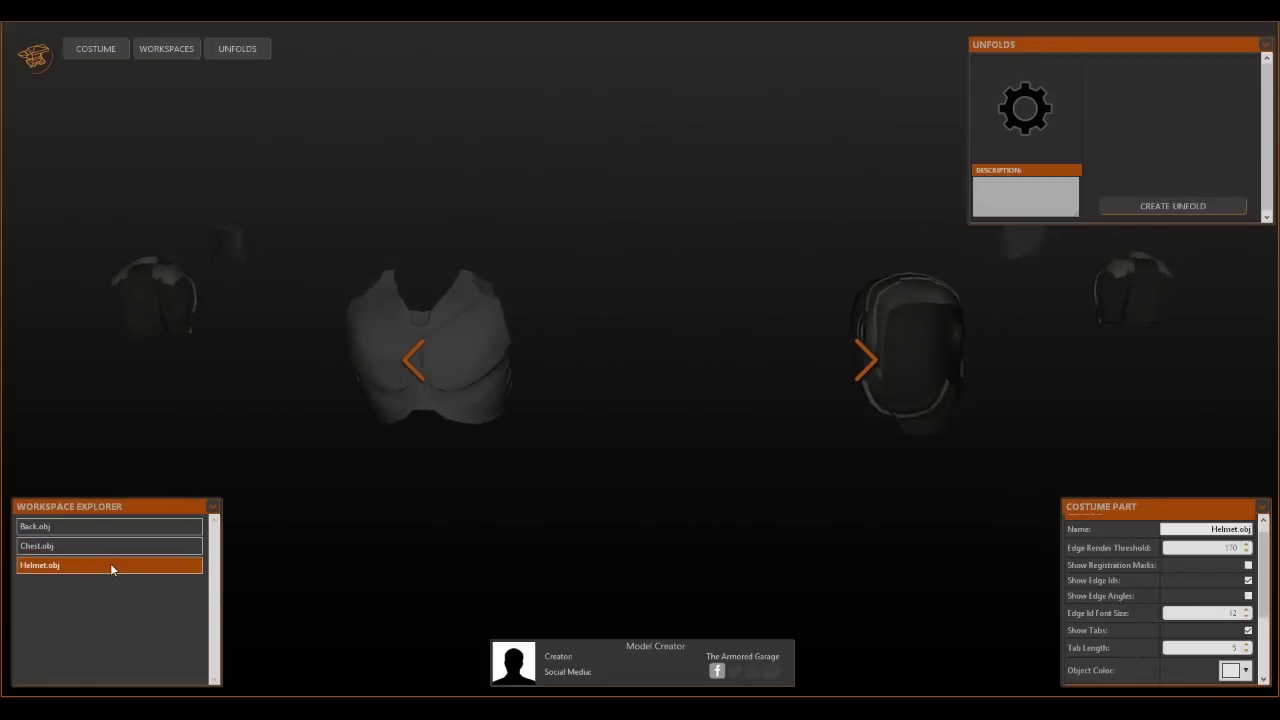
click(113, 527)
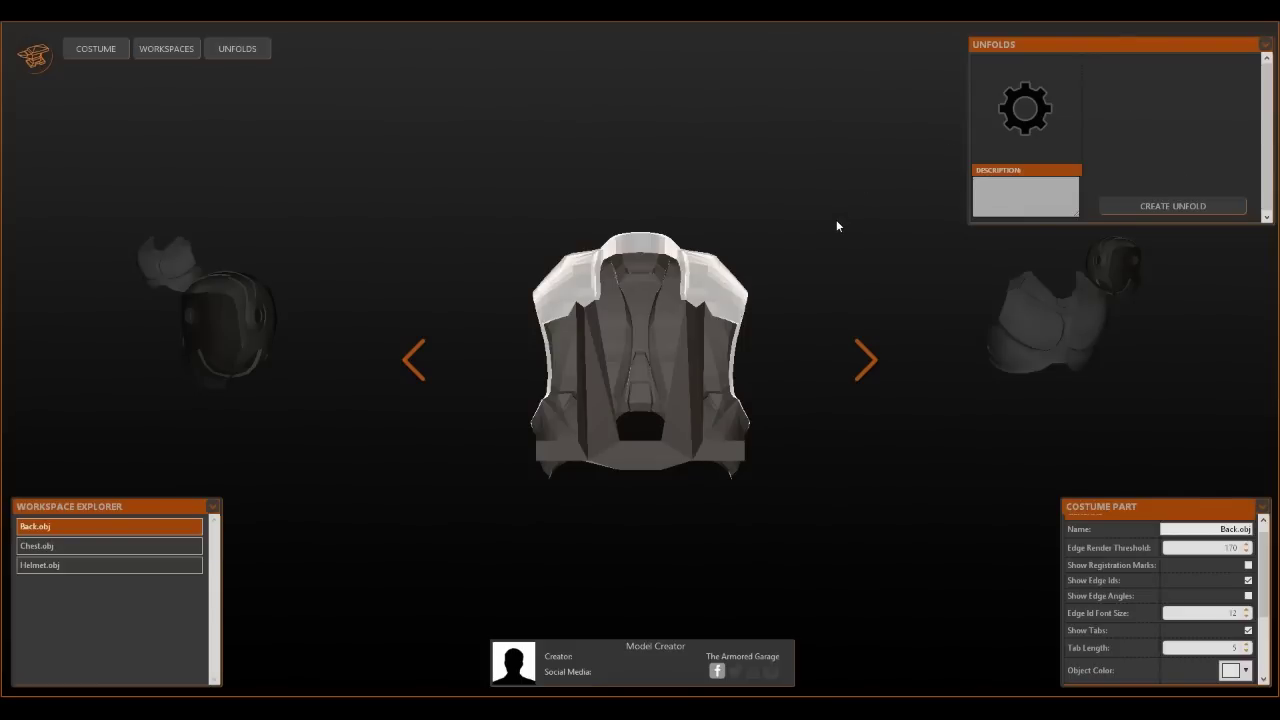
Centre Chest.obj in the carousel and generate its Base Unfold
click(865, 362)
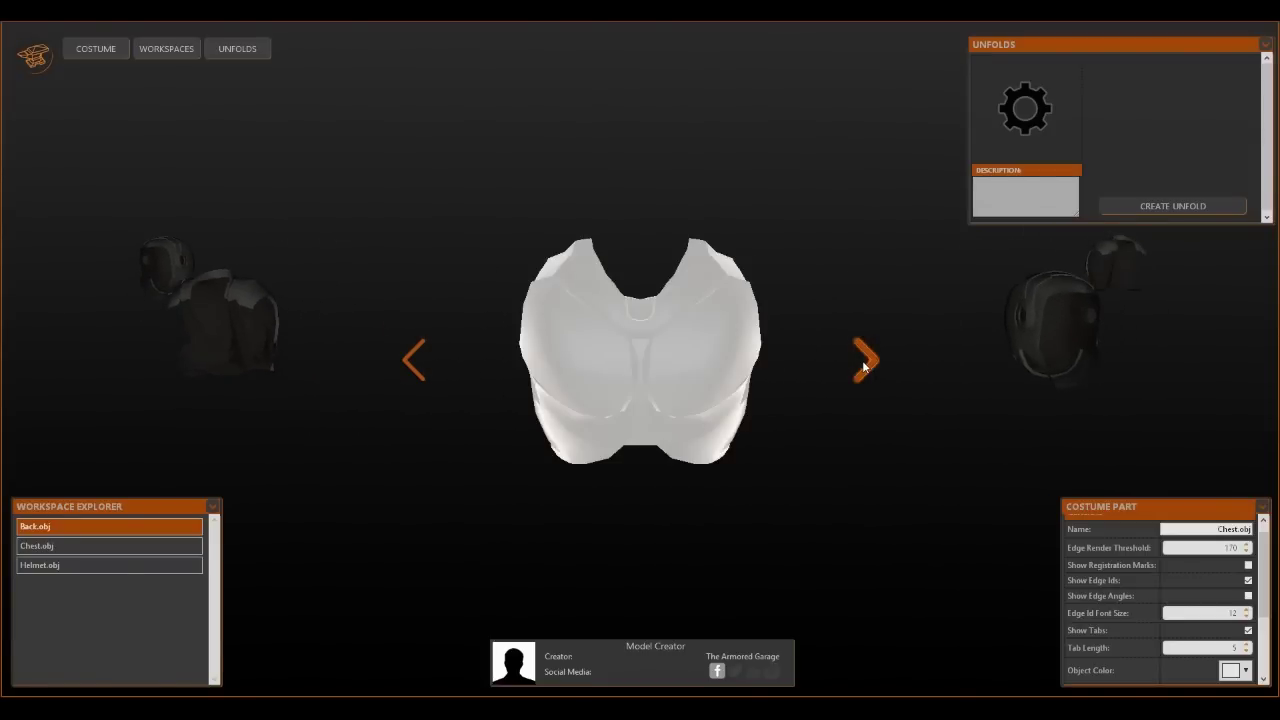
click(1137, 207)
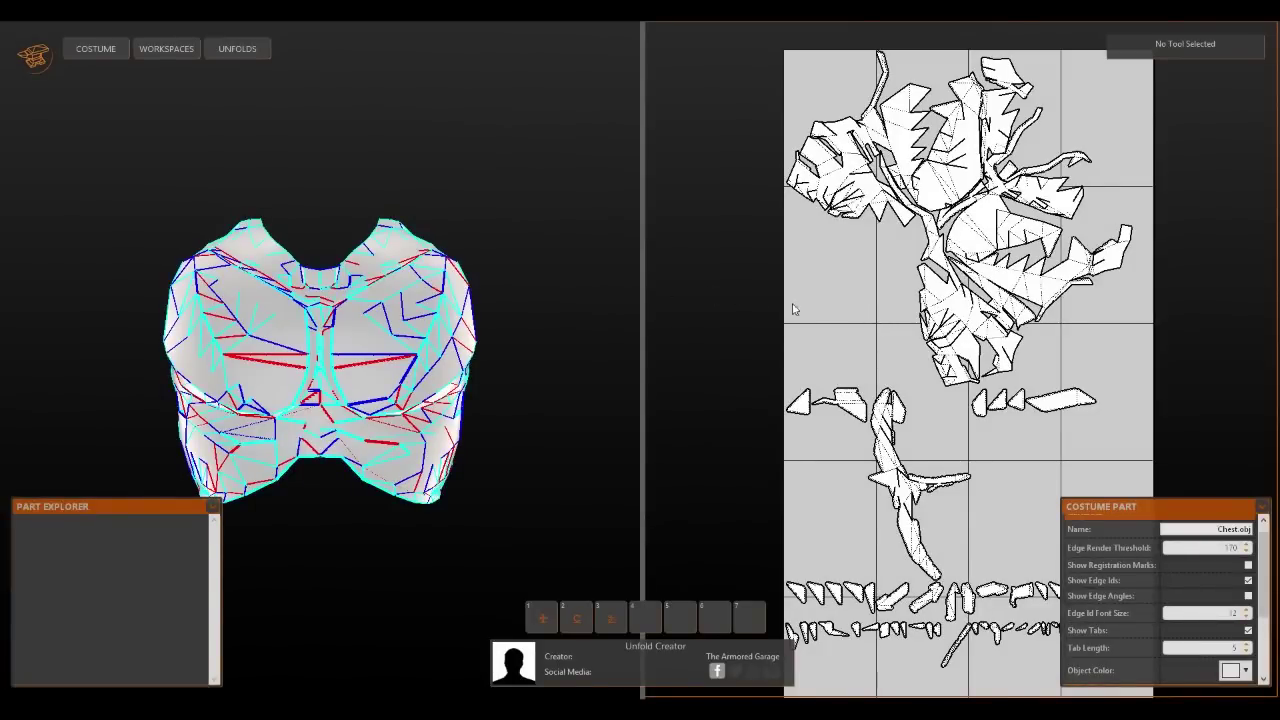
click(161, 52)
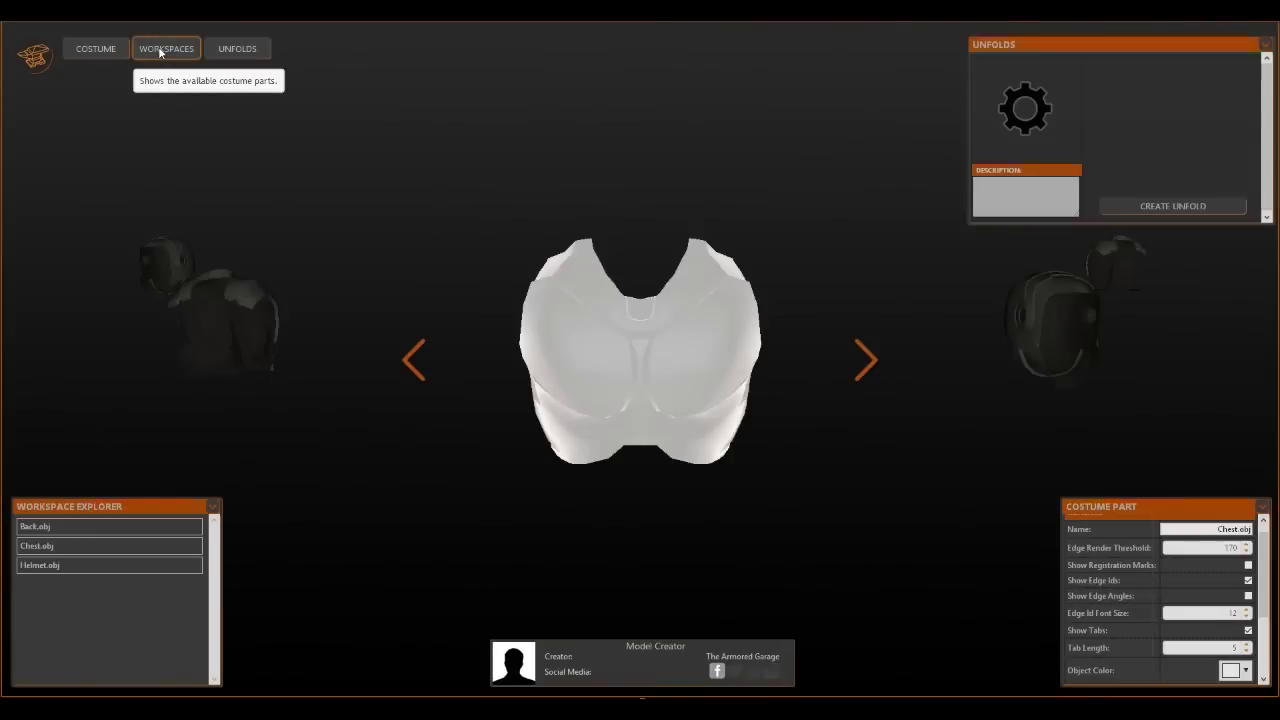
Open the Chest.obj unfold editor and orbit the 3D chest mesh to a side view
click(108, 52)
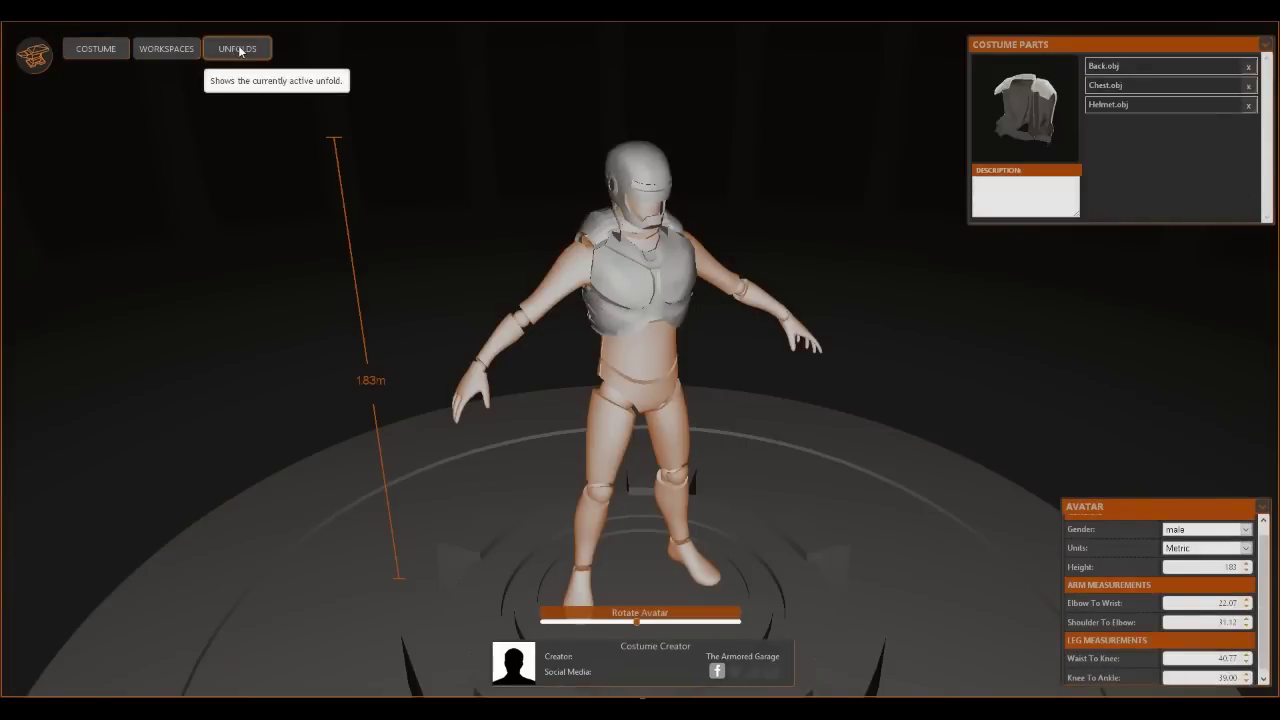
click(240, 52)
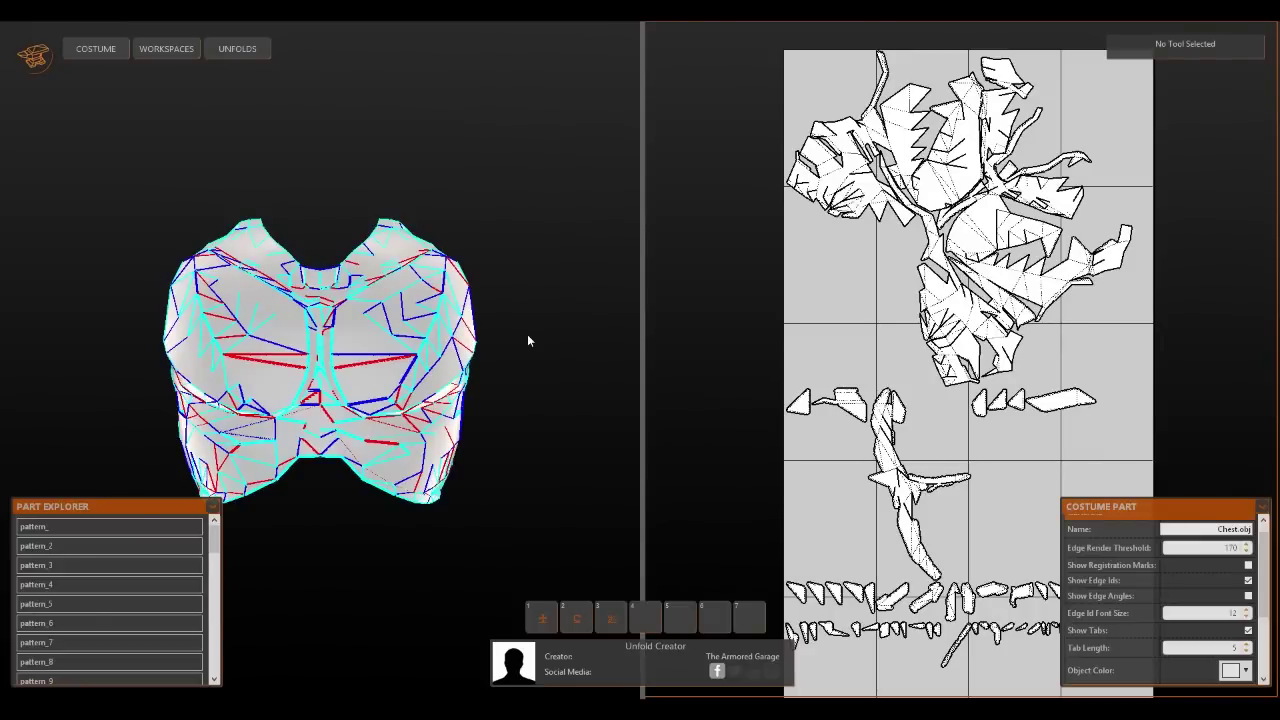
drag(527, 349, 445, 412)
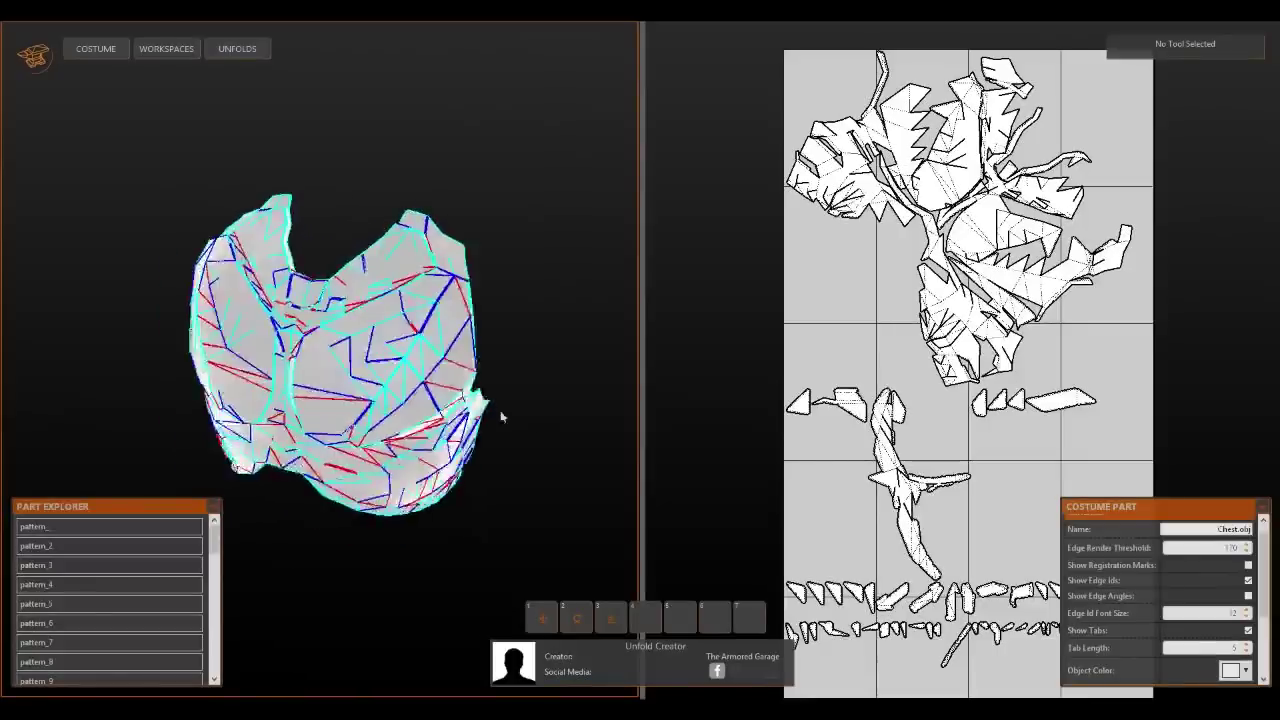
drag(507, 414, 460, 401)
mouse_move(514, 314)
mouse_down()
mouse_move(460, 268)
mouse_move(526, 306)
mouse_up()
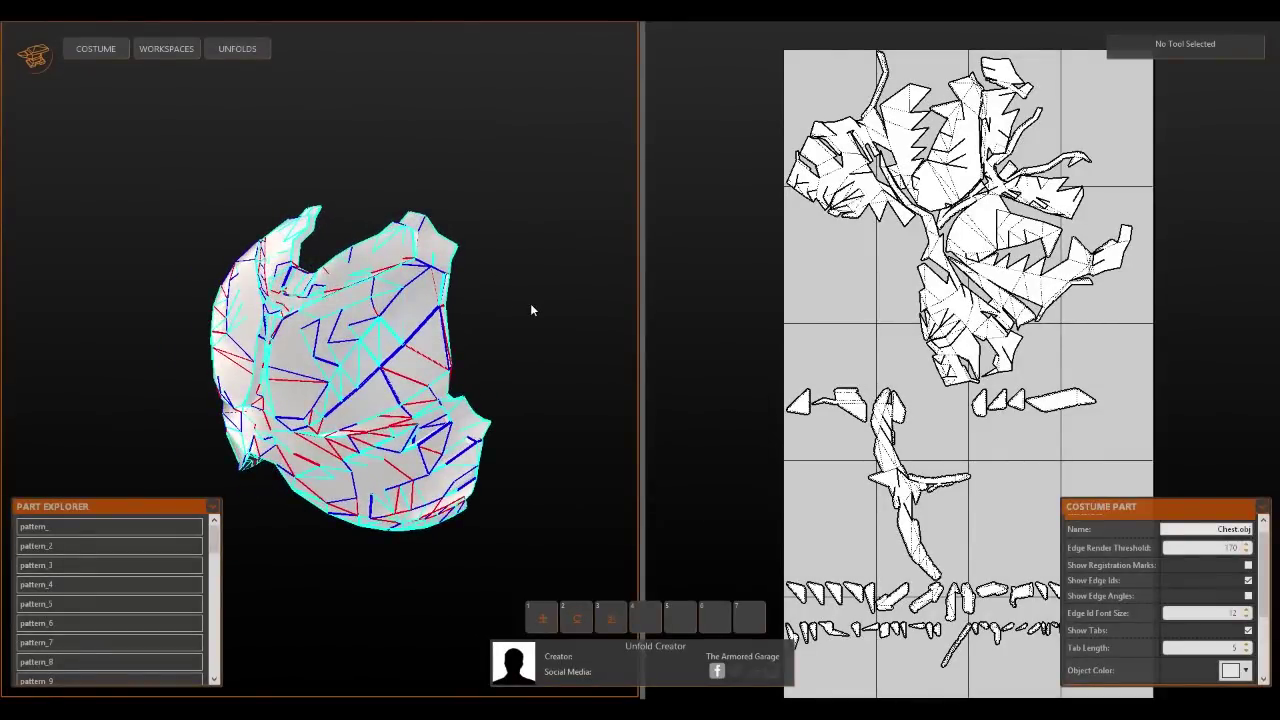
drag(349, 209, 466, 257)
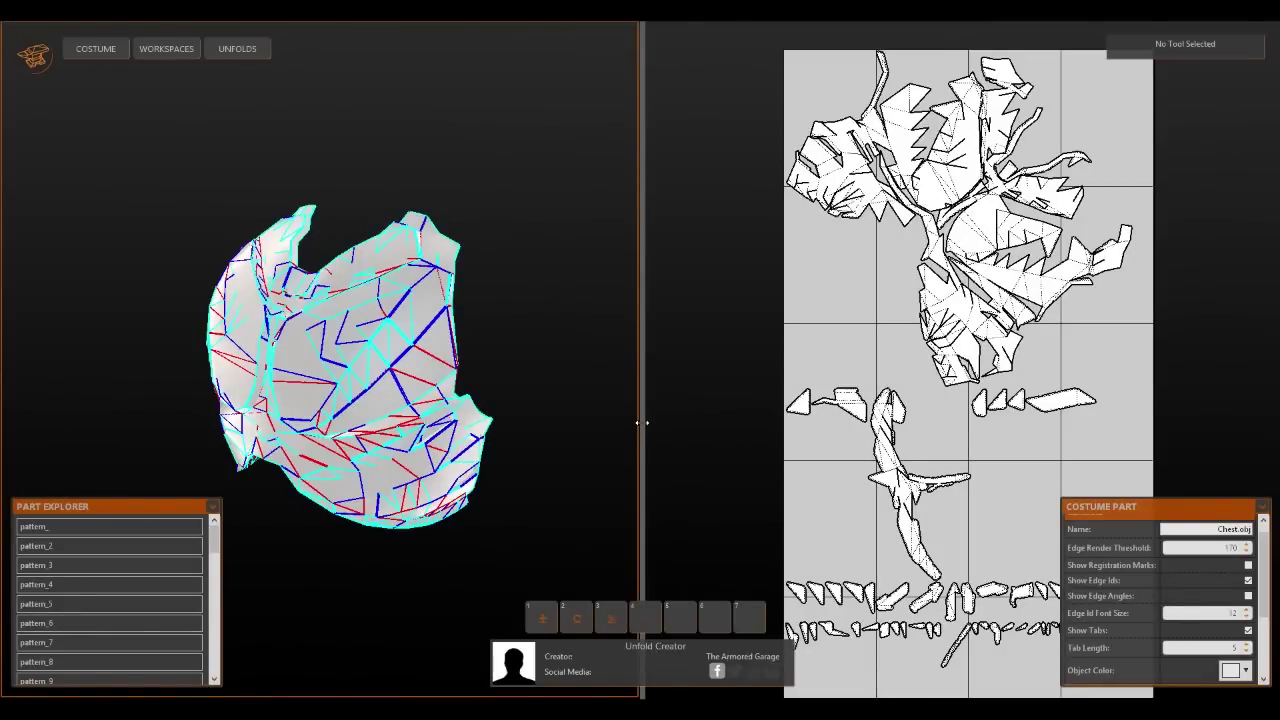
Move the viewport divider left to enlarge the 2D pattern view, and pan the print pages
drag(642, 423, 582, 424)
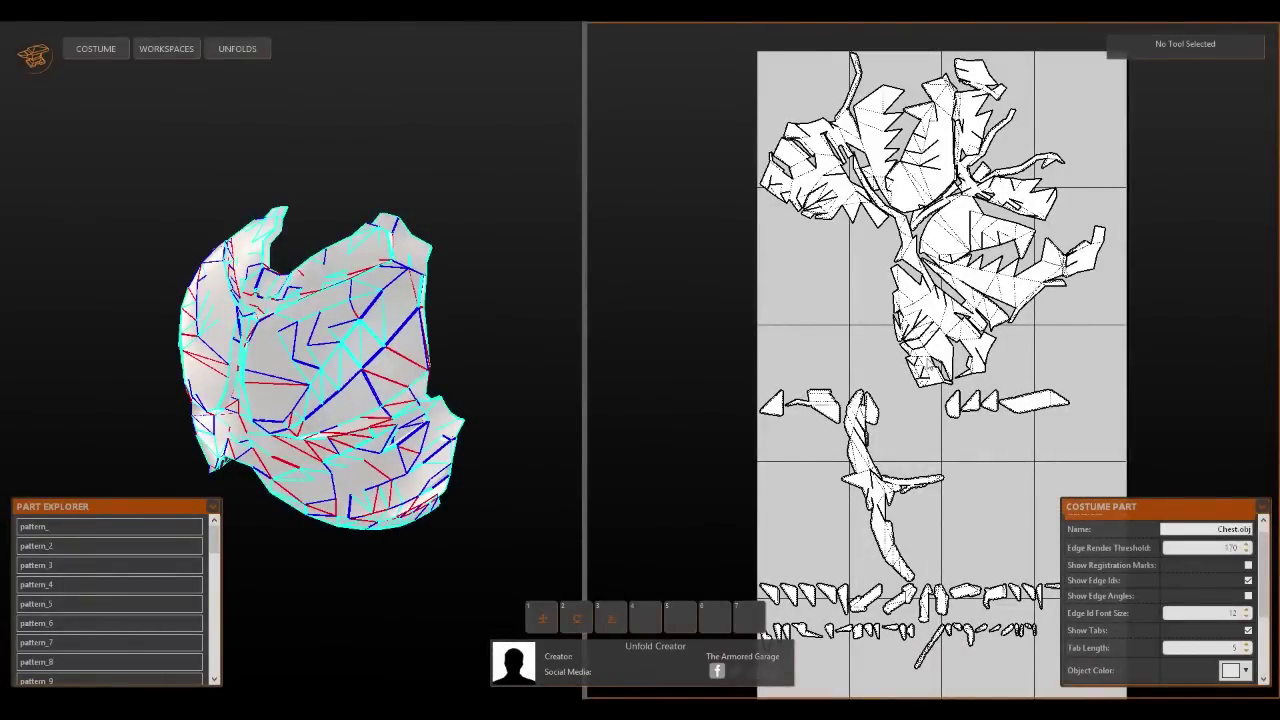
middle_drag(928, 427, 870, 450)
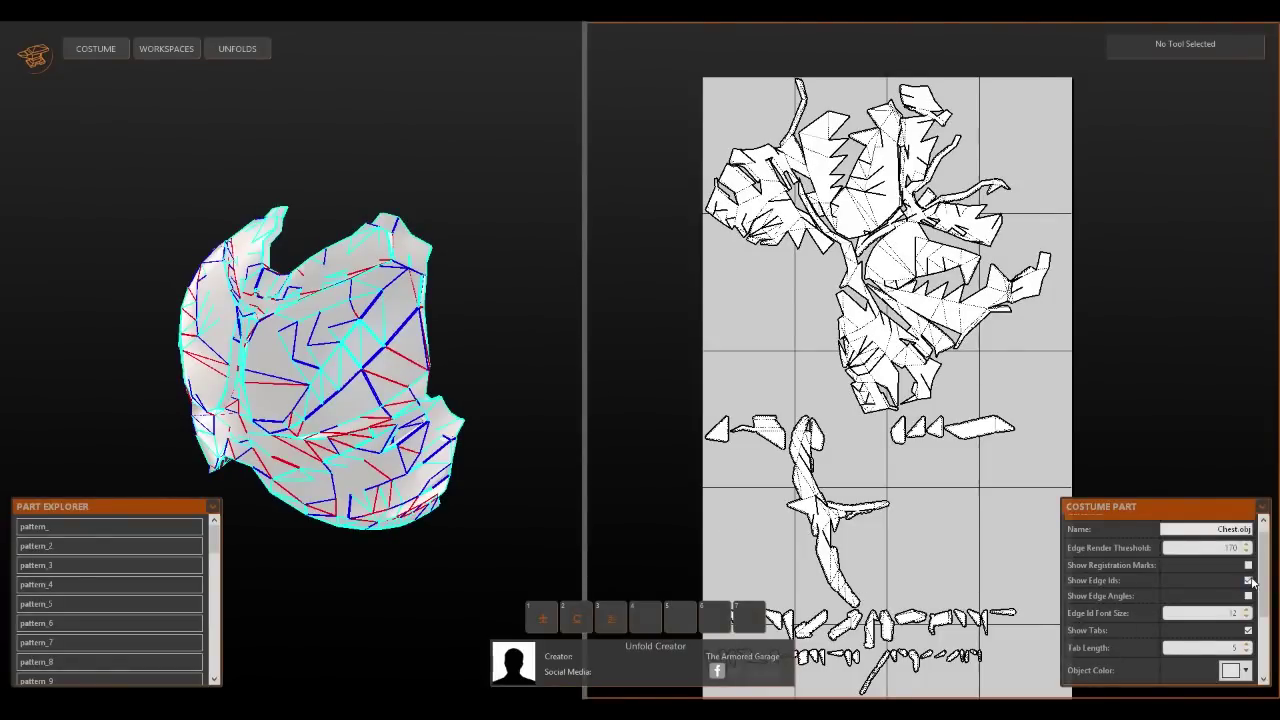
Zoom into the pattern and set Edge Render Threshold to 150
scroll(1257, 545, up, 1)
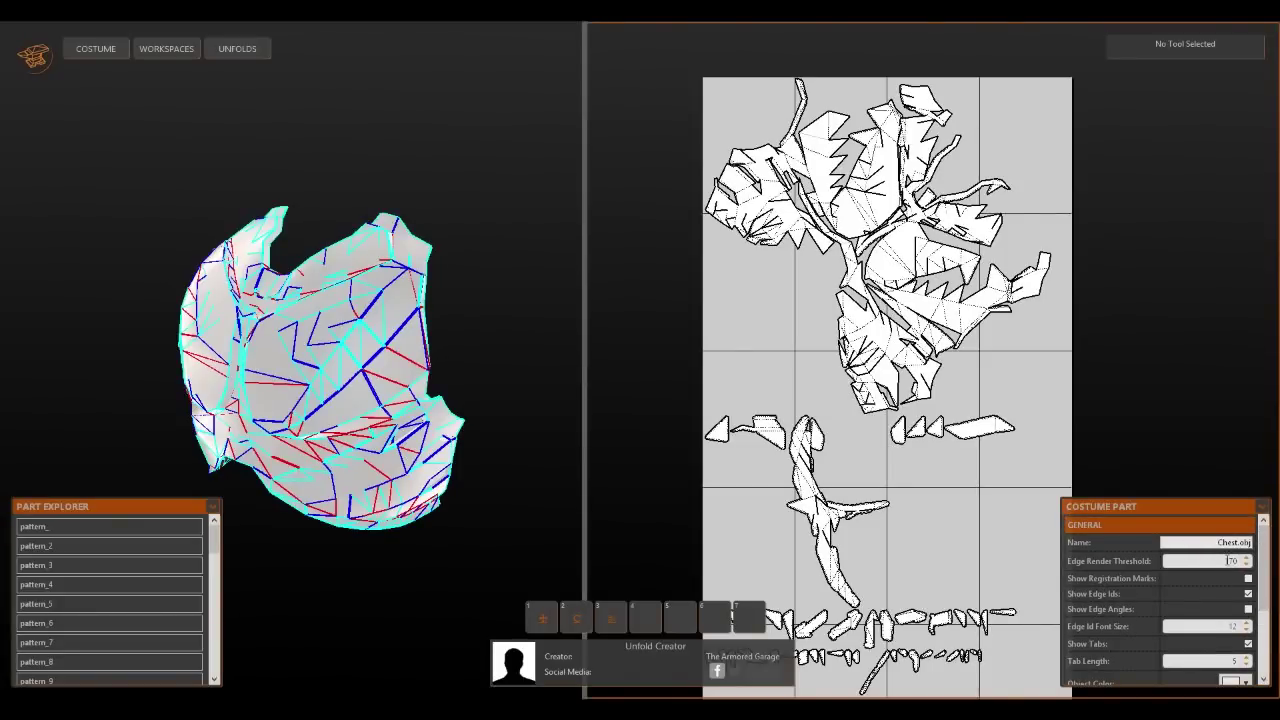
scroll(873, 369, up, 5)
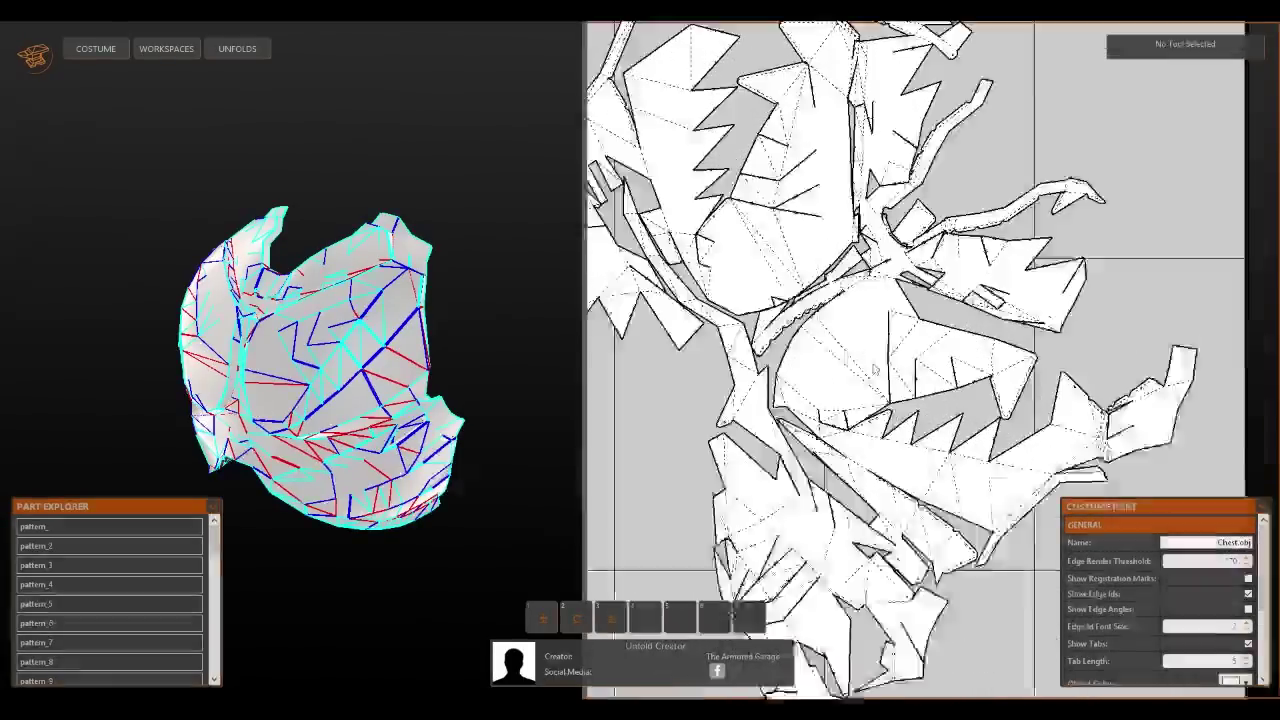
scroll(934, 389, up, 2)
scroll(934, 389, up, 1)
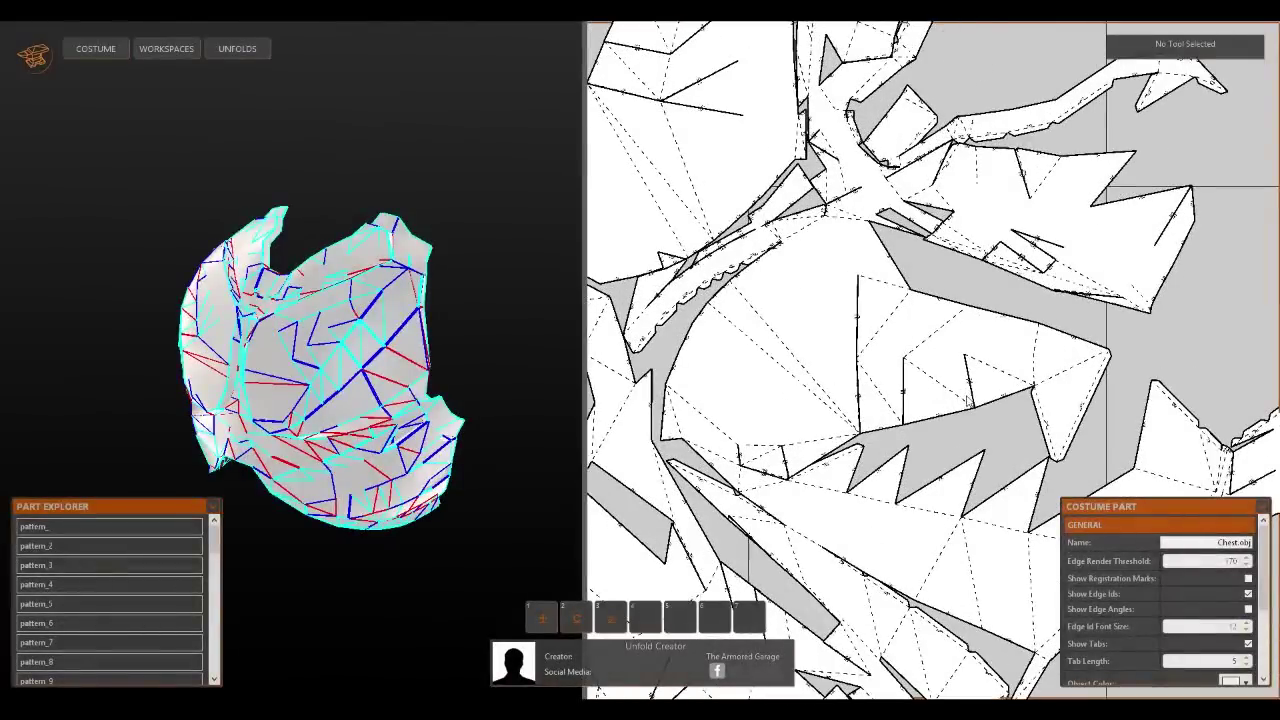
double_click(1233, 562)
text(1)
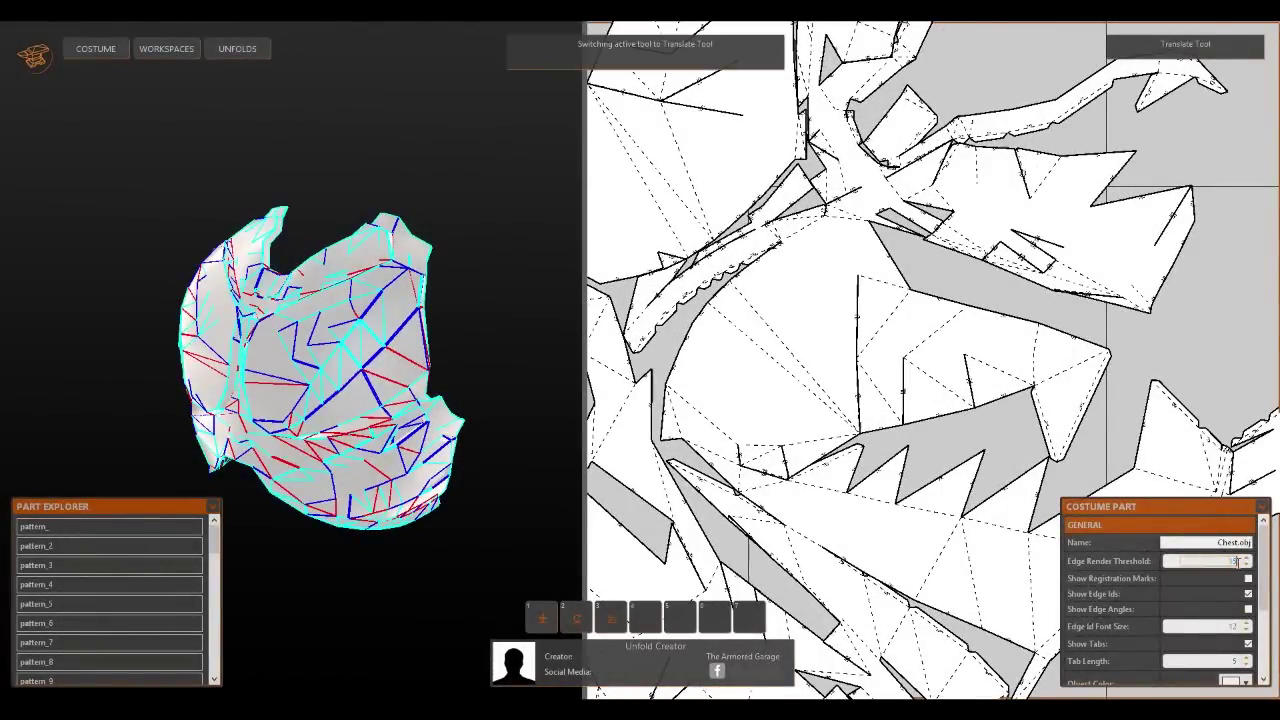
key(Return)
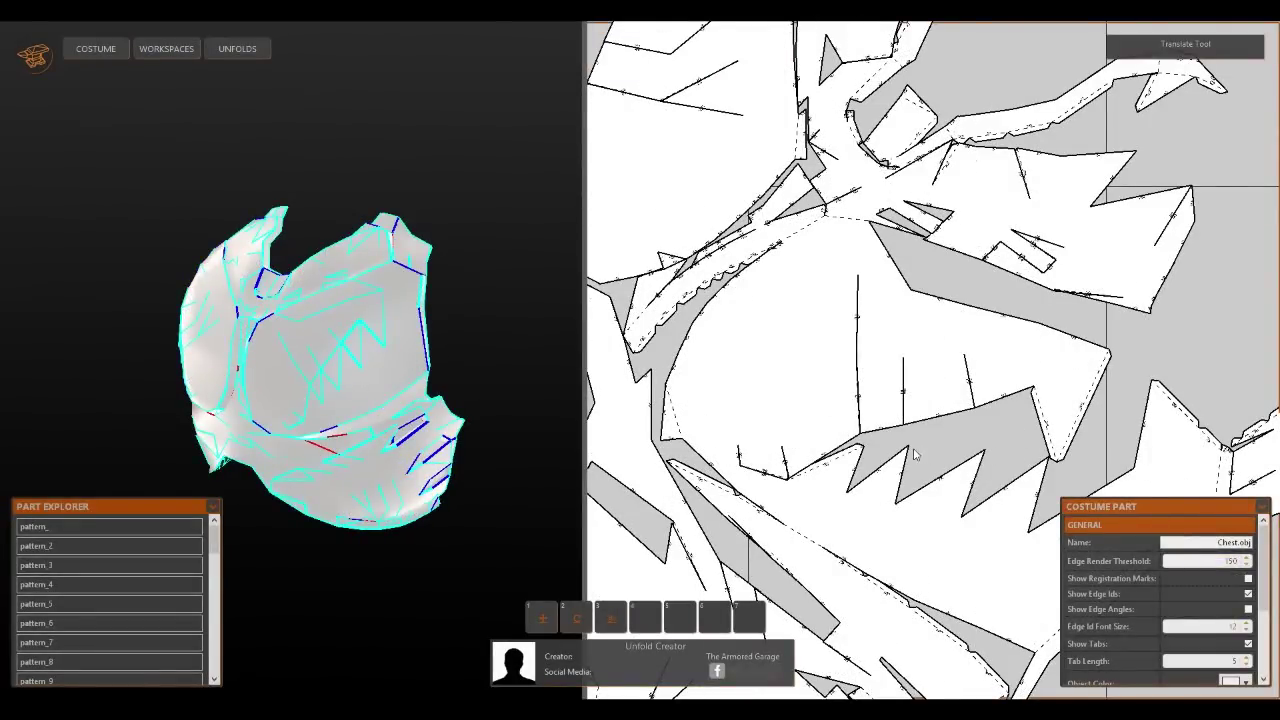
Turn on registration marks and hide the glue tabs on the chest pattern
middle_drag(918, 462, 984, 427)
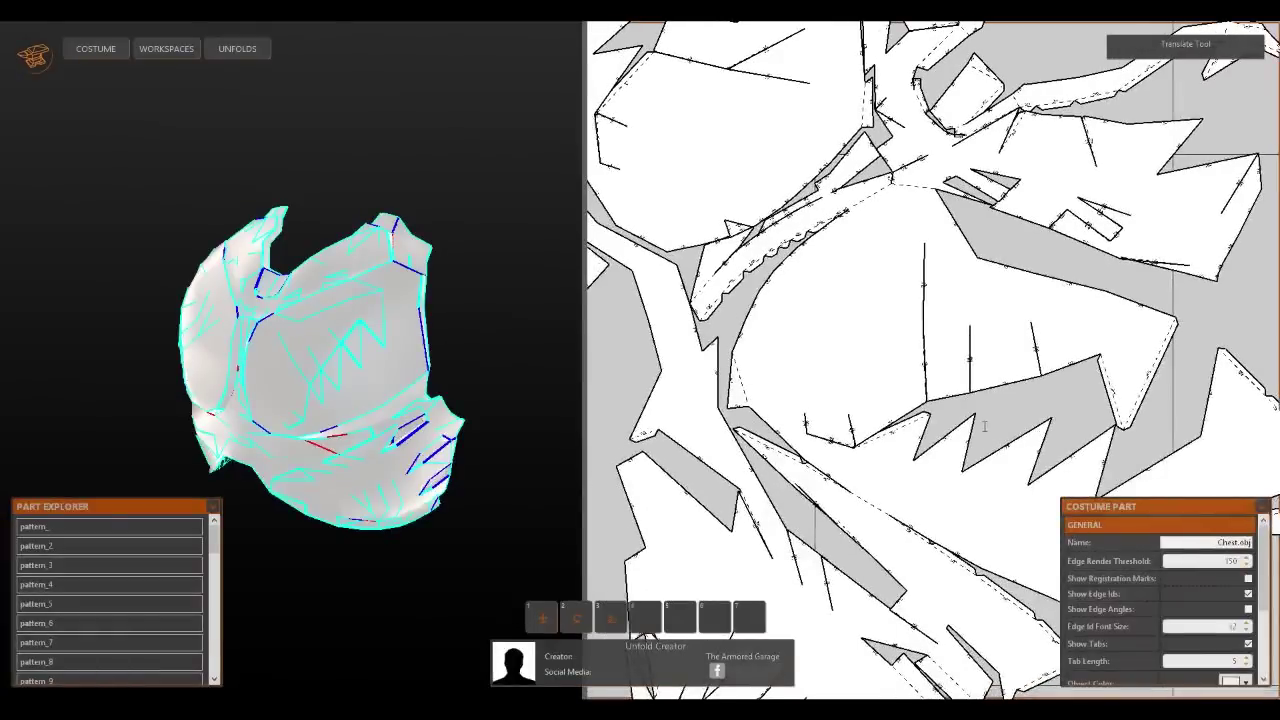
click(1249, 580)
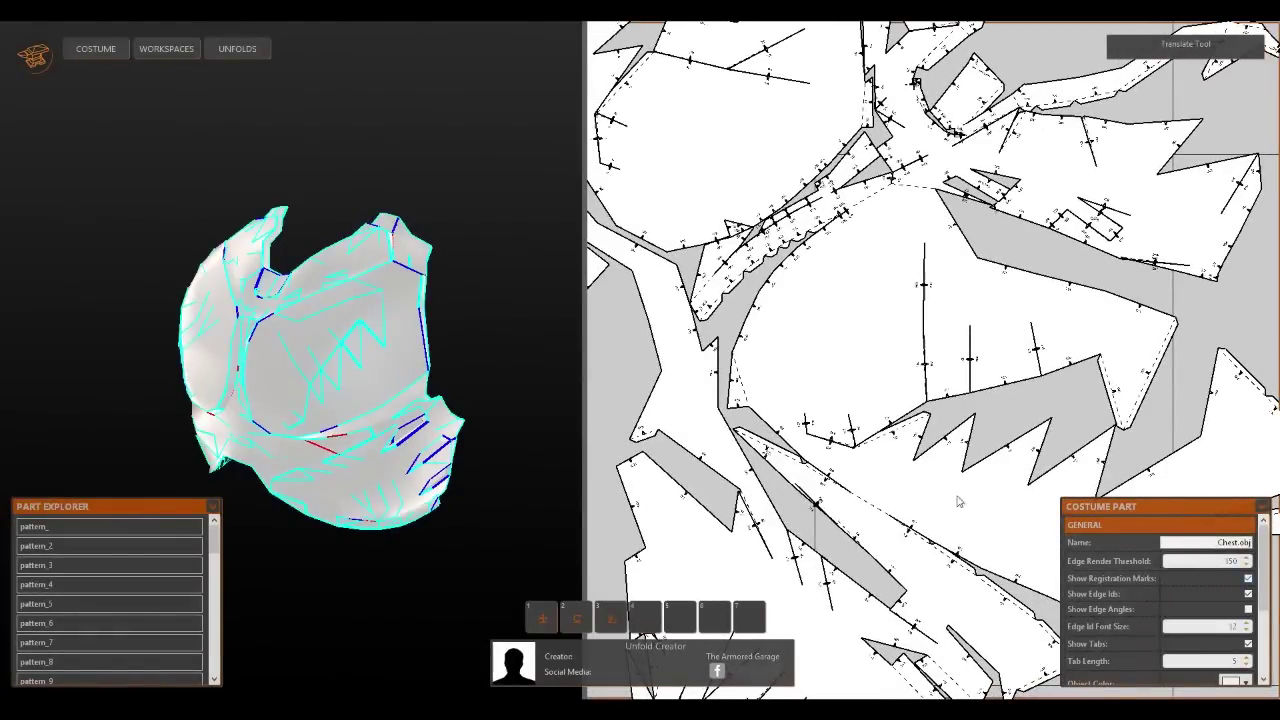
middle_drag(756, 376, 816, 440)
scroll(760, 378, up, 5)
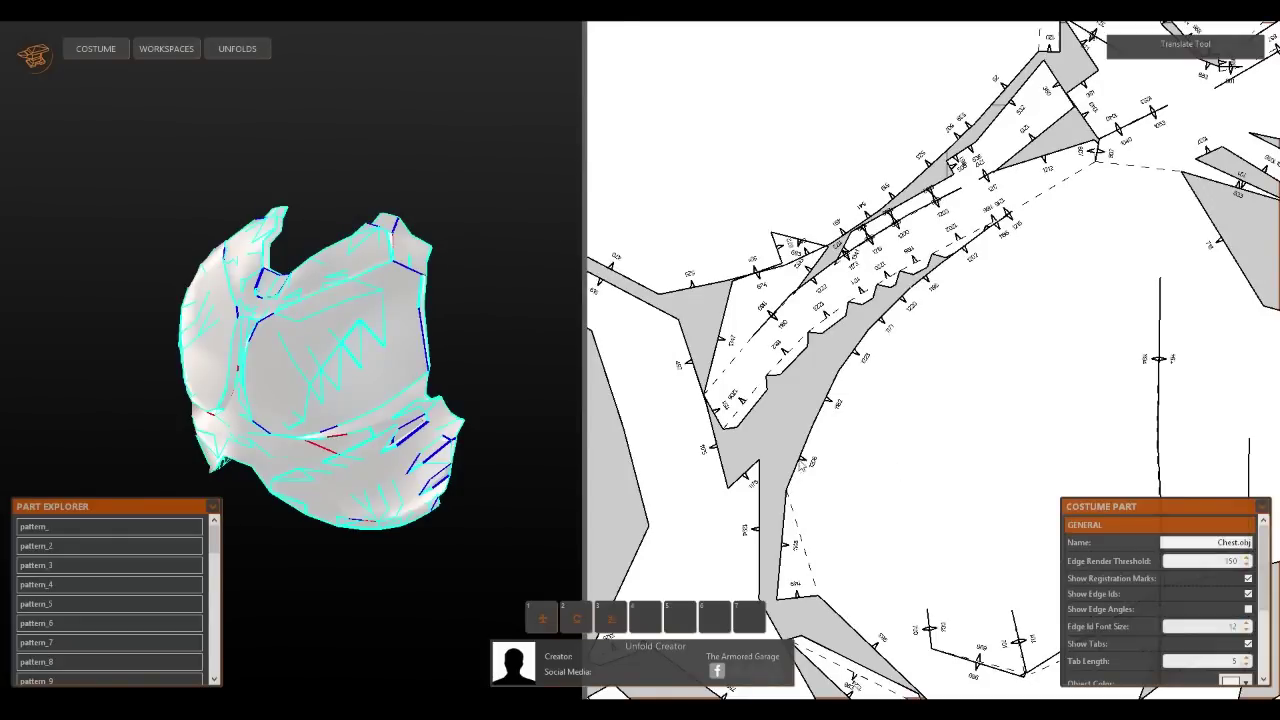
middle_drag(788, 447, 845, 398)
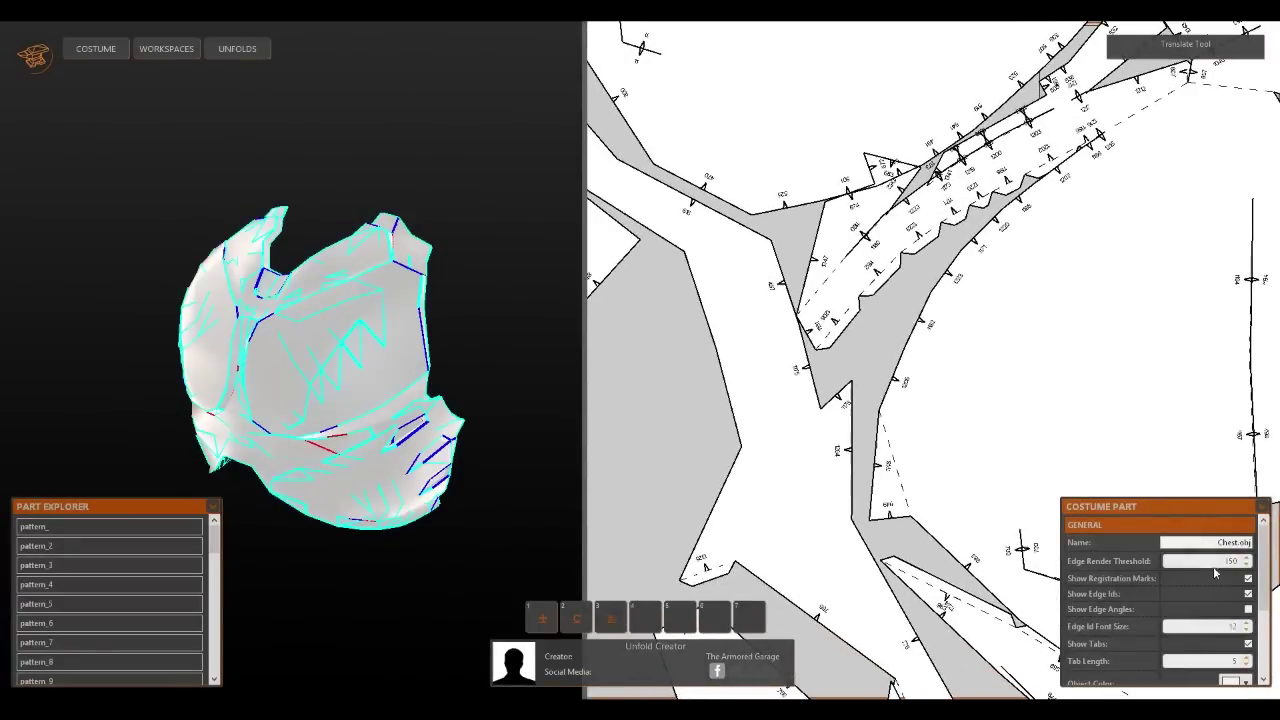
click(1248, 644)
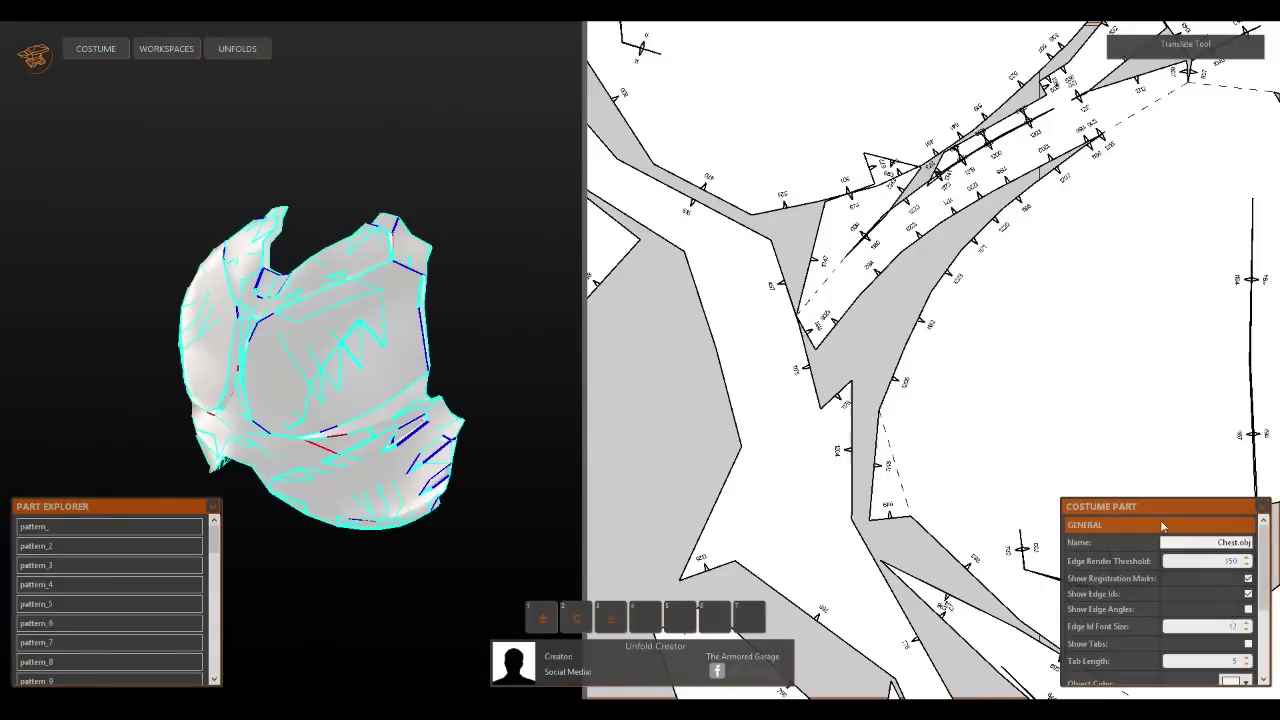
Hide the edge ID numbers and turn off registration marks on the pattern
click(1248, 594)
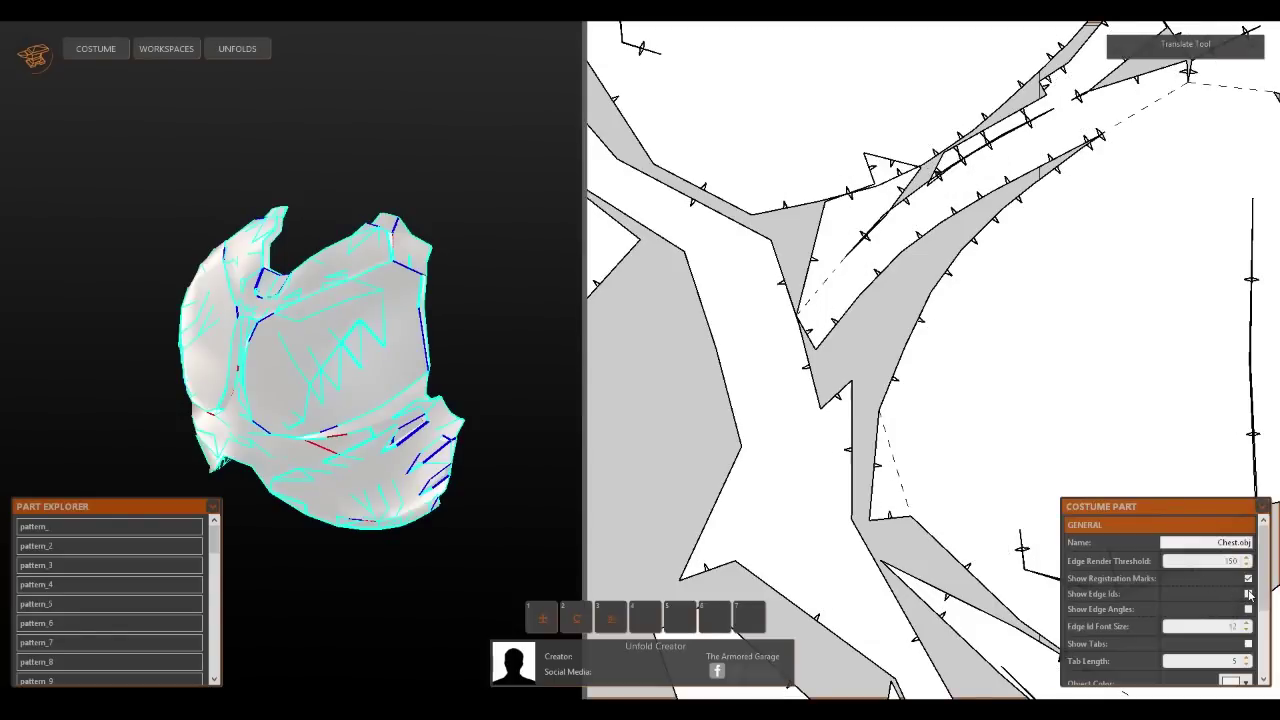
click(1248, 594)
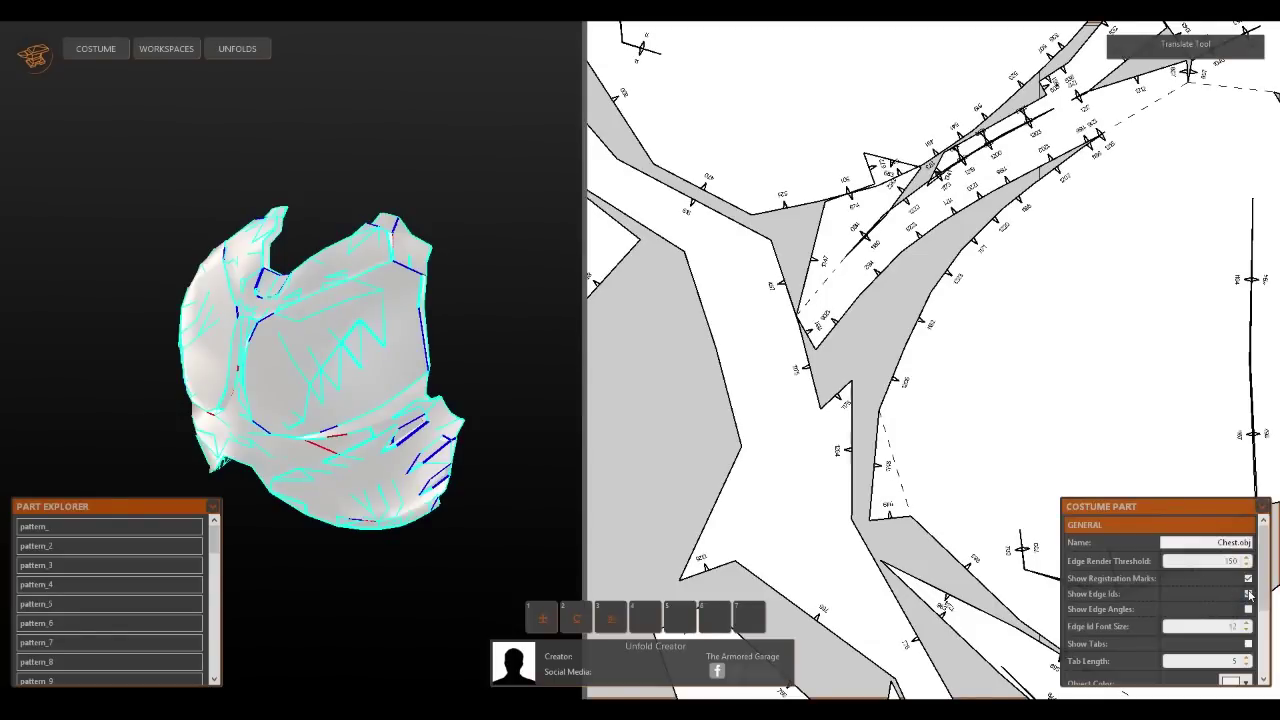
click(1248, 594)
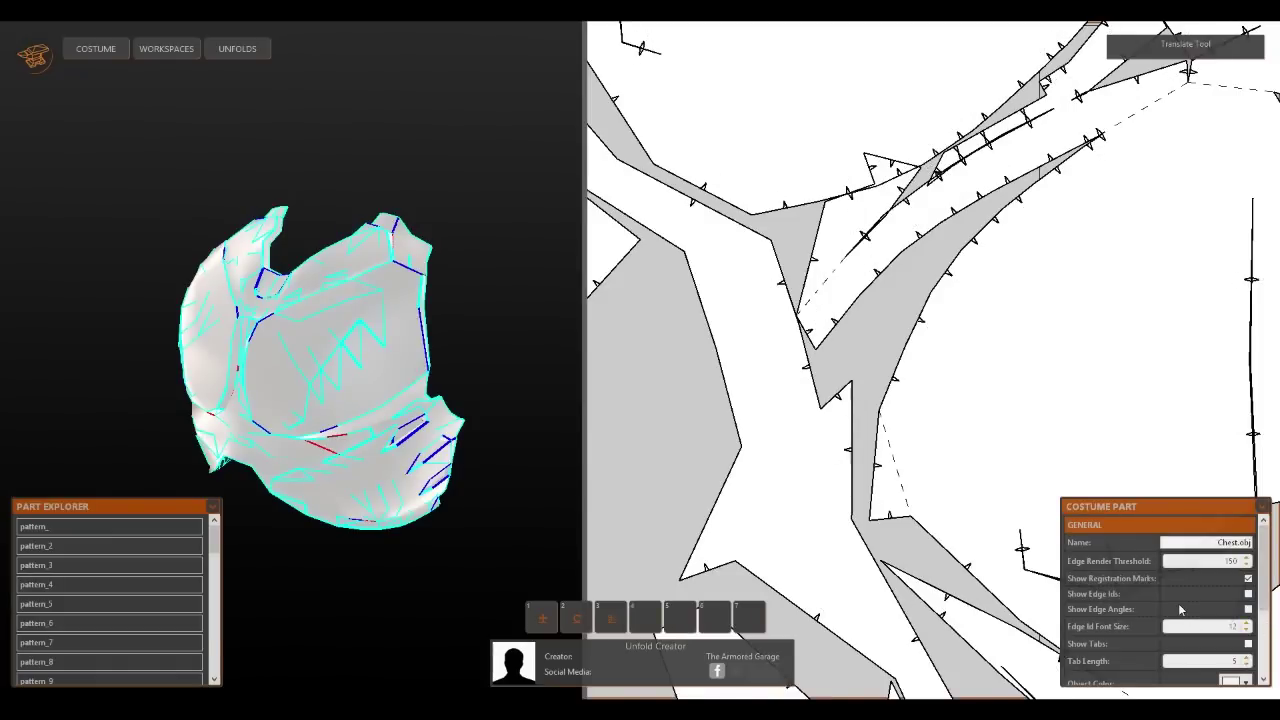
click(1248, 609)
click(1248, 609)
click(1248, 610)
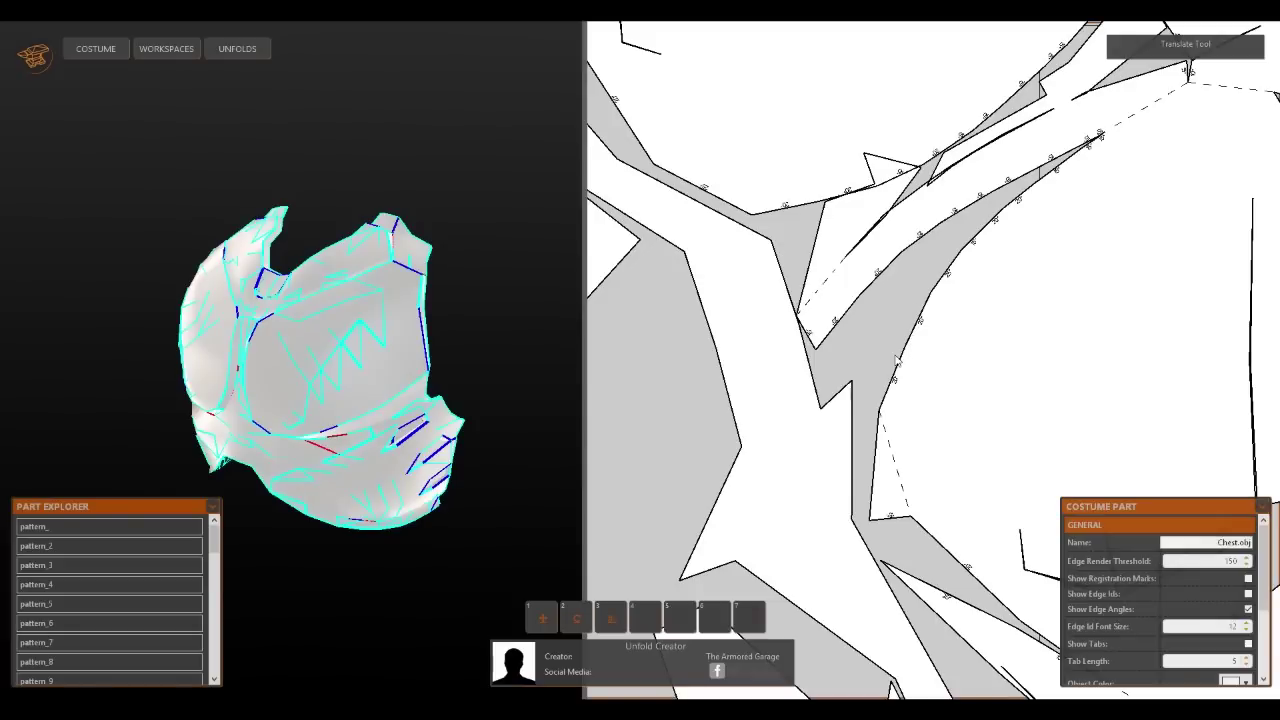
Hide the edge angle labels, leaving plain piece outlines
scroll(876, 372, up, 2)
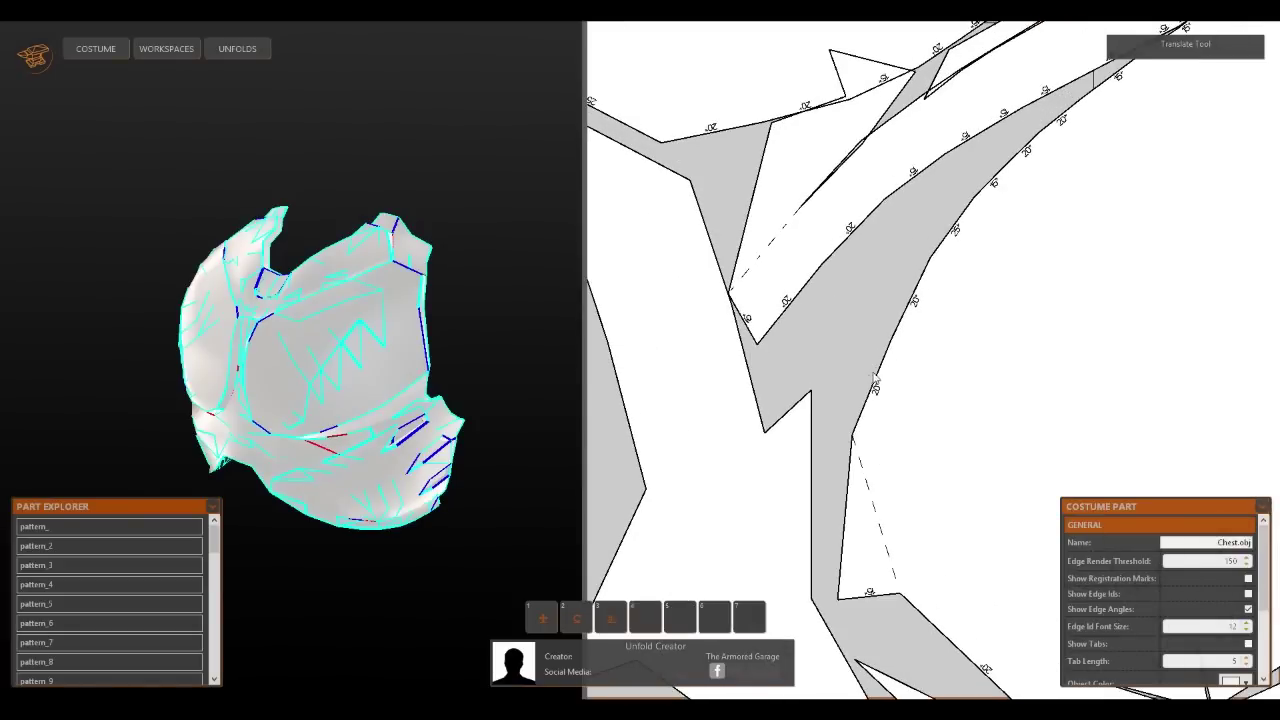
middle_drag(841, 373, 862, 324)
scroll(862, 323, down, 3)
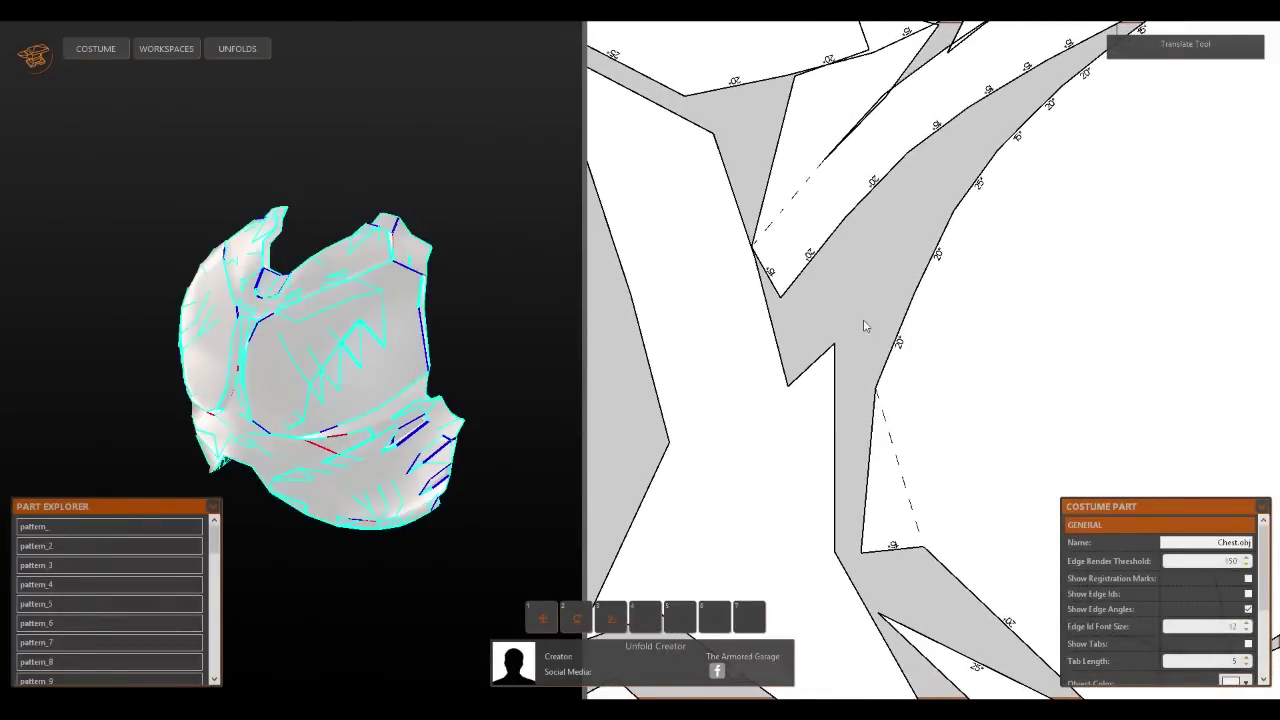
scroll(872, 354, down, 2)
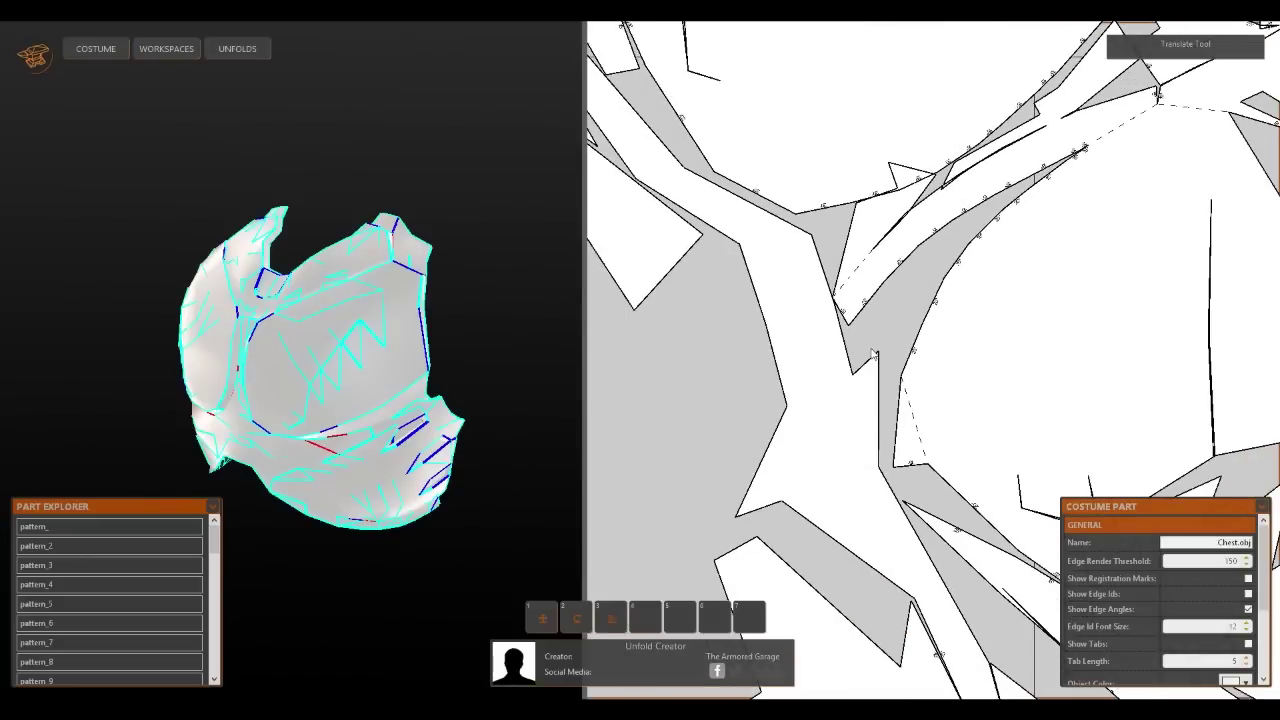
scroll(1007, 400, down, 1)
middle_drag(1007, 400, 912, 412)
click(1248, 609)
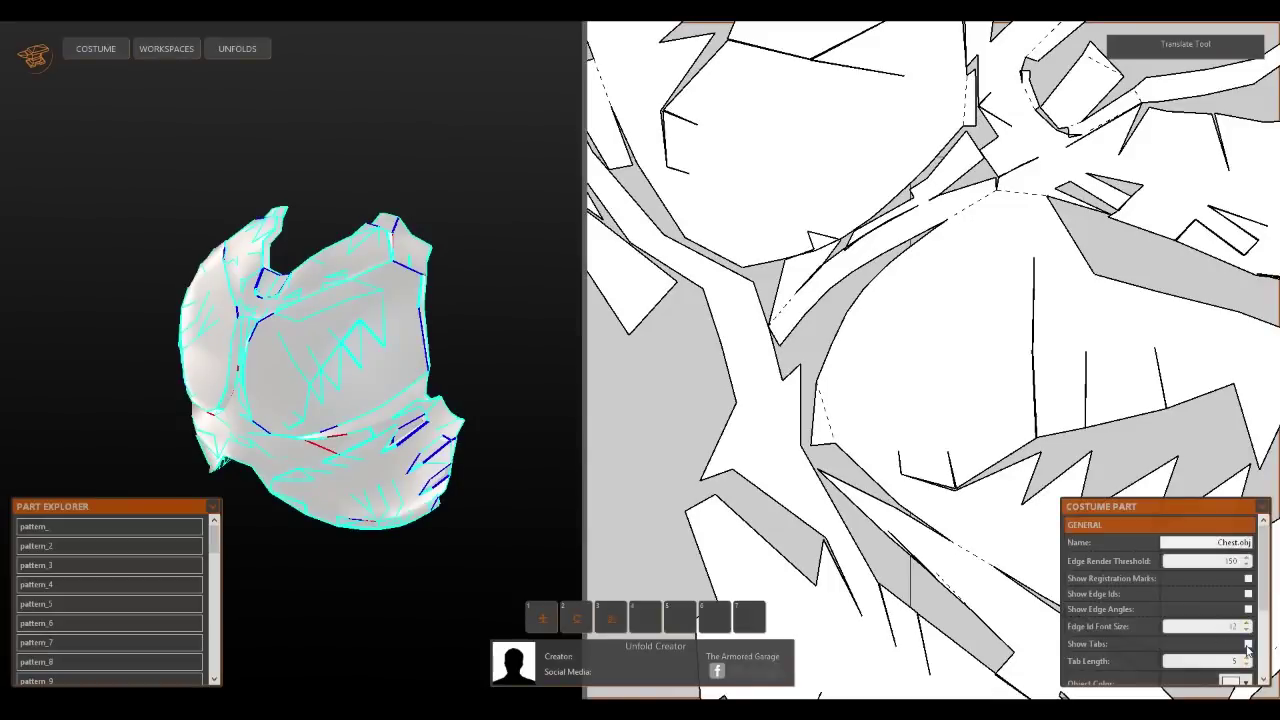
Set the glue Tab Length to 10, with tabs left hidden
click(1247, 644)
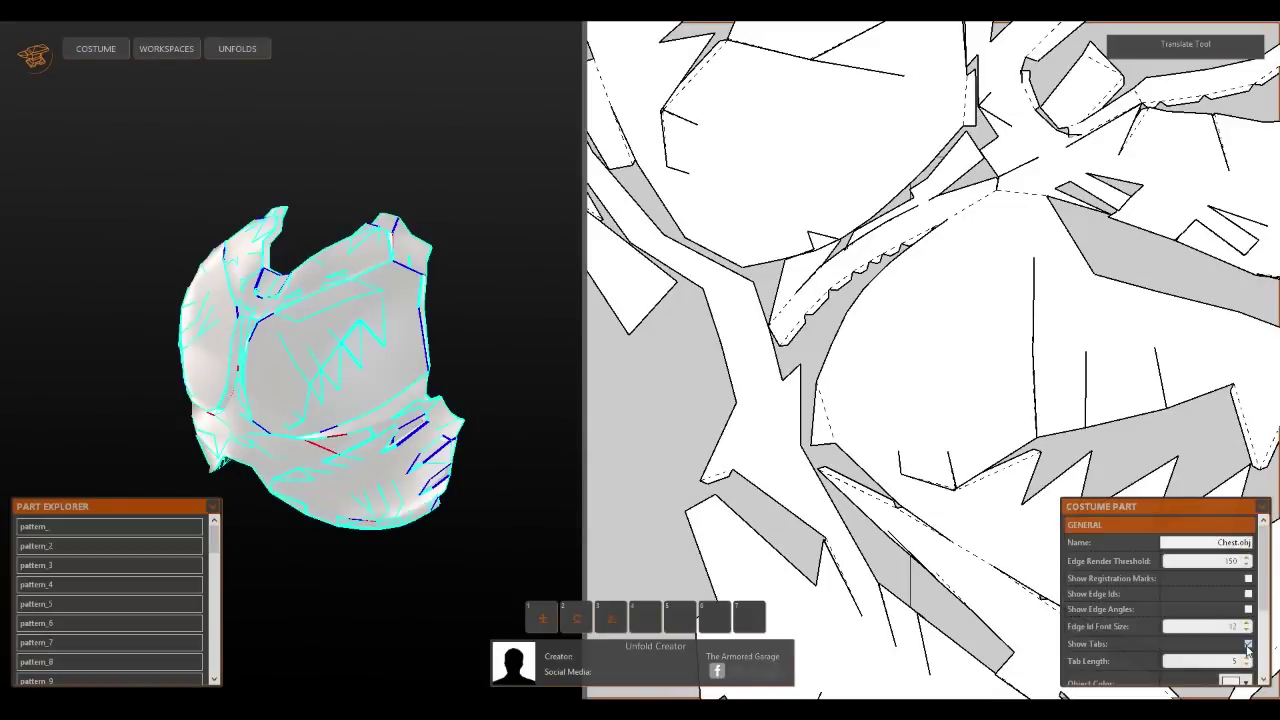
click(1247, 645)
click(1247, 645)
click(1236, 661)
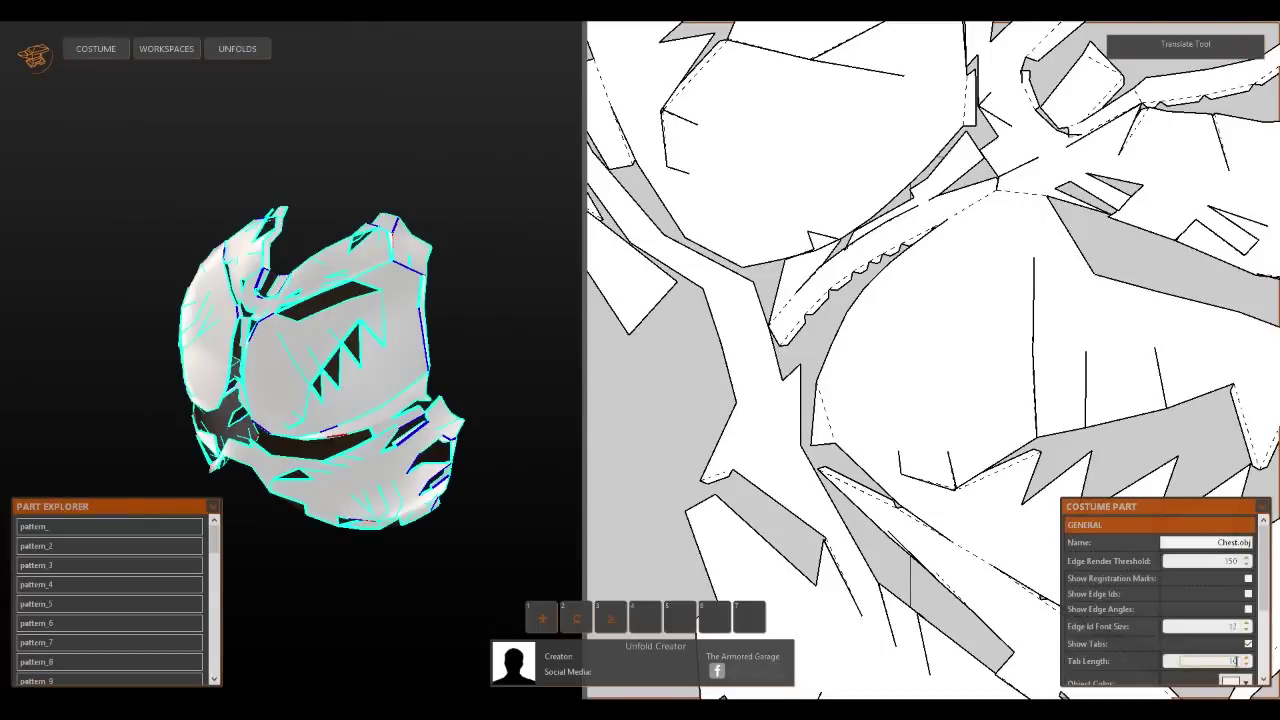
text(0)
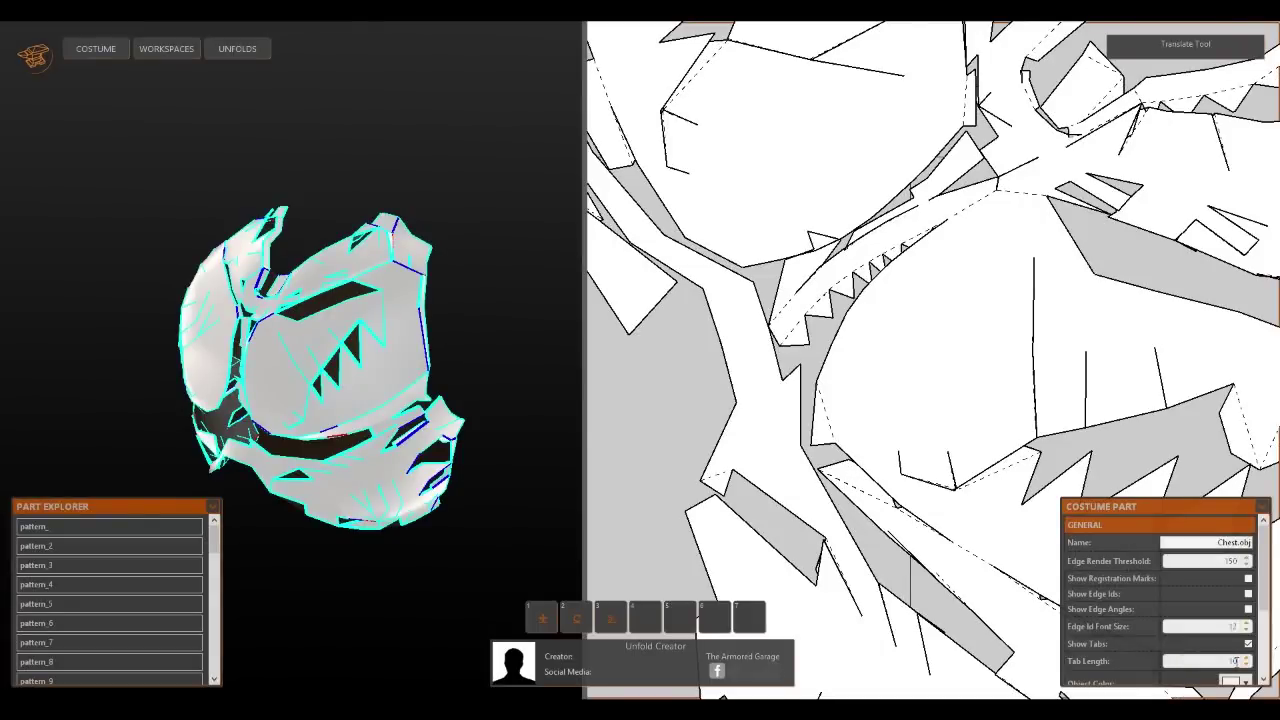
click(1248, 645)
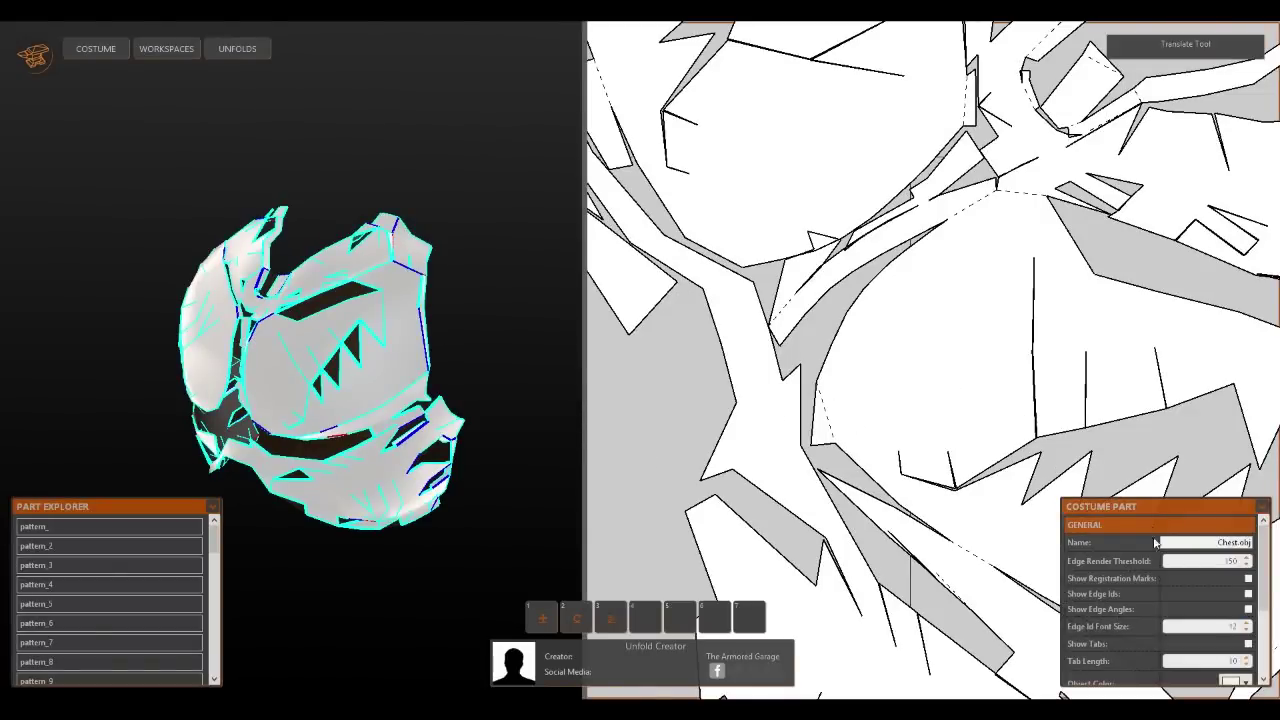
Set the chest part's Object Color to red
scroll(1271, 619, down, 1)
scroll(1271, 619, down, 3)
click(1245, 627)
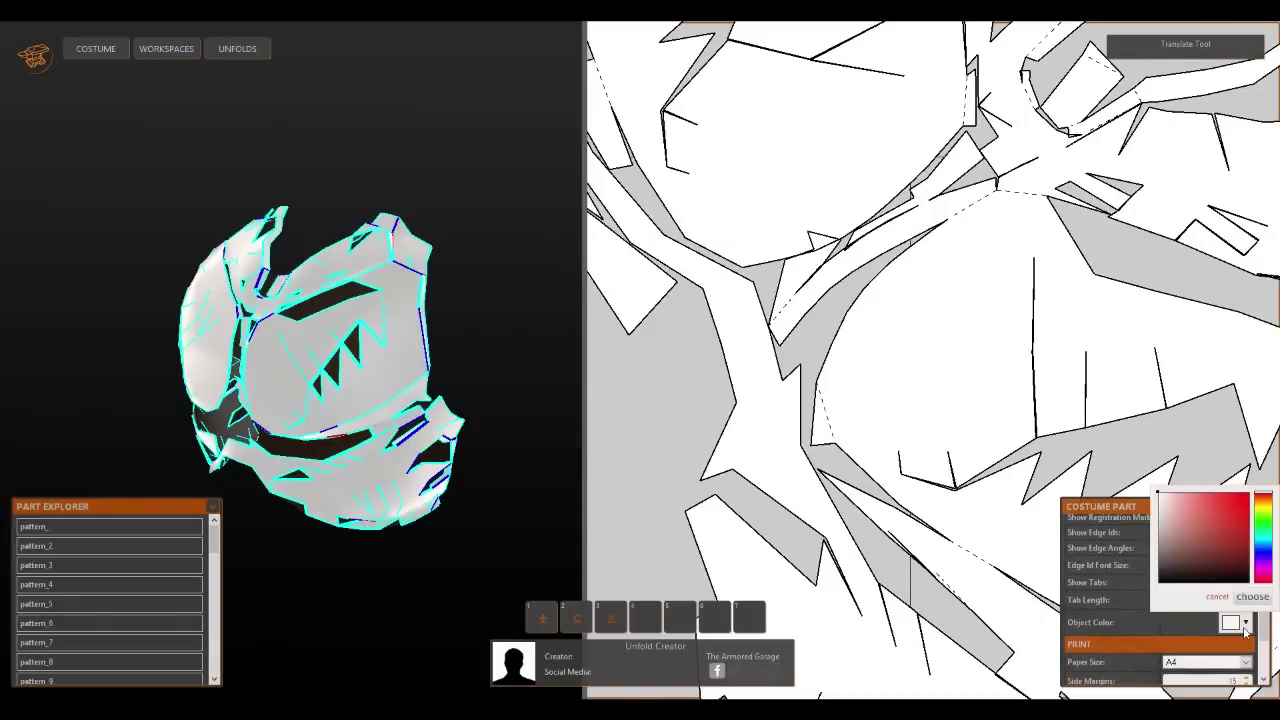
click(1243, 501)
click(1250, 597)
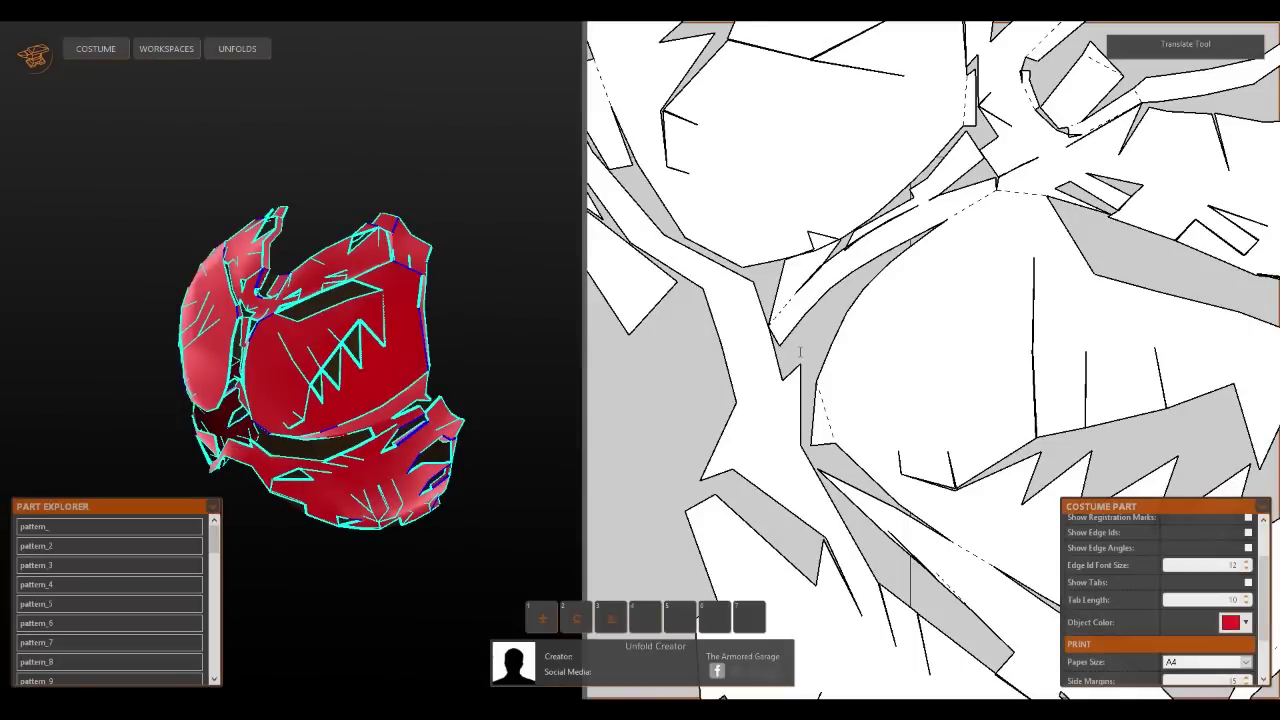
scroll(831, 385, down, 3)
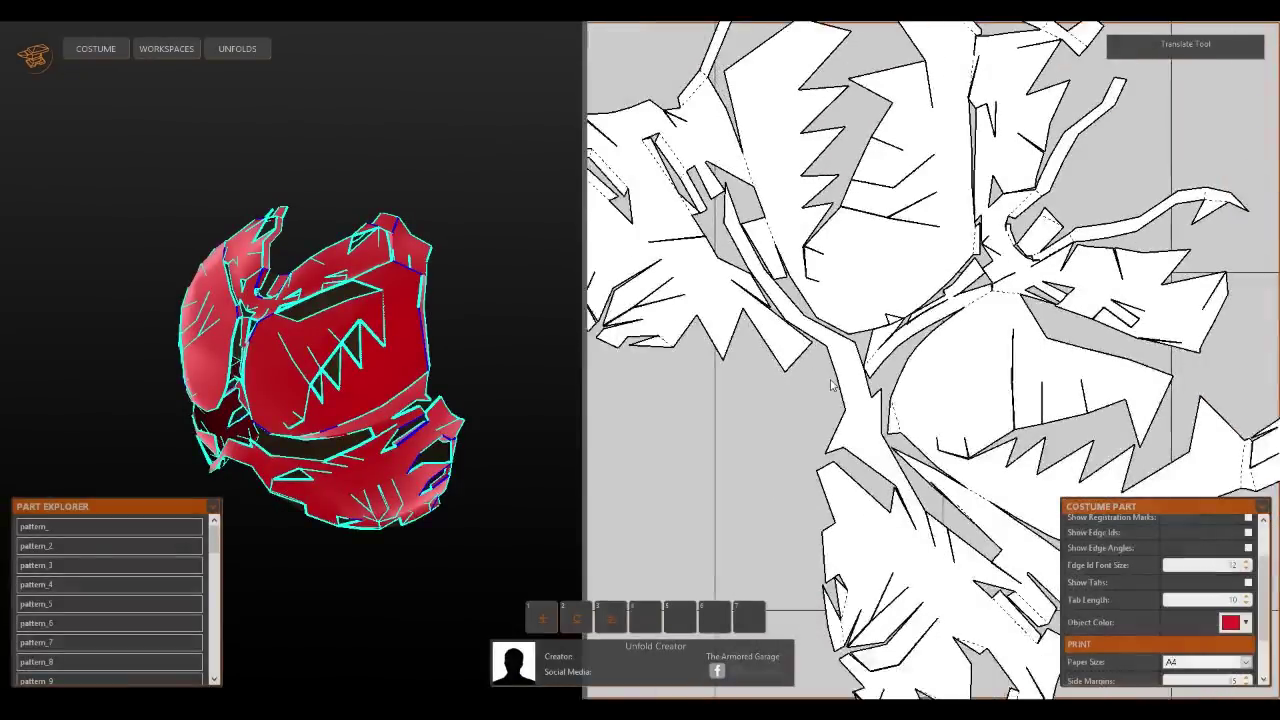
scroll(831, 385, down, 1)
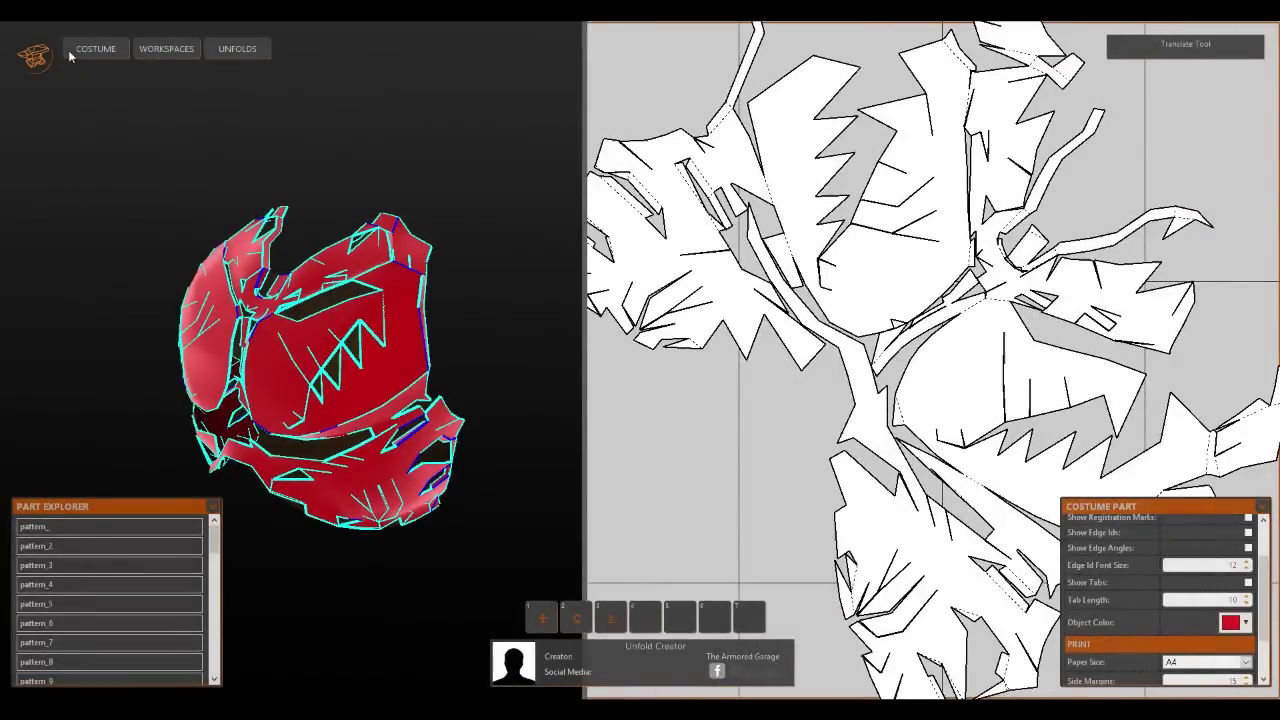
Return to the chest unfold and check the print Paper Size, keeping A4
click(104, 53)
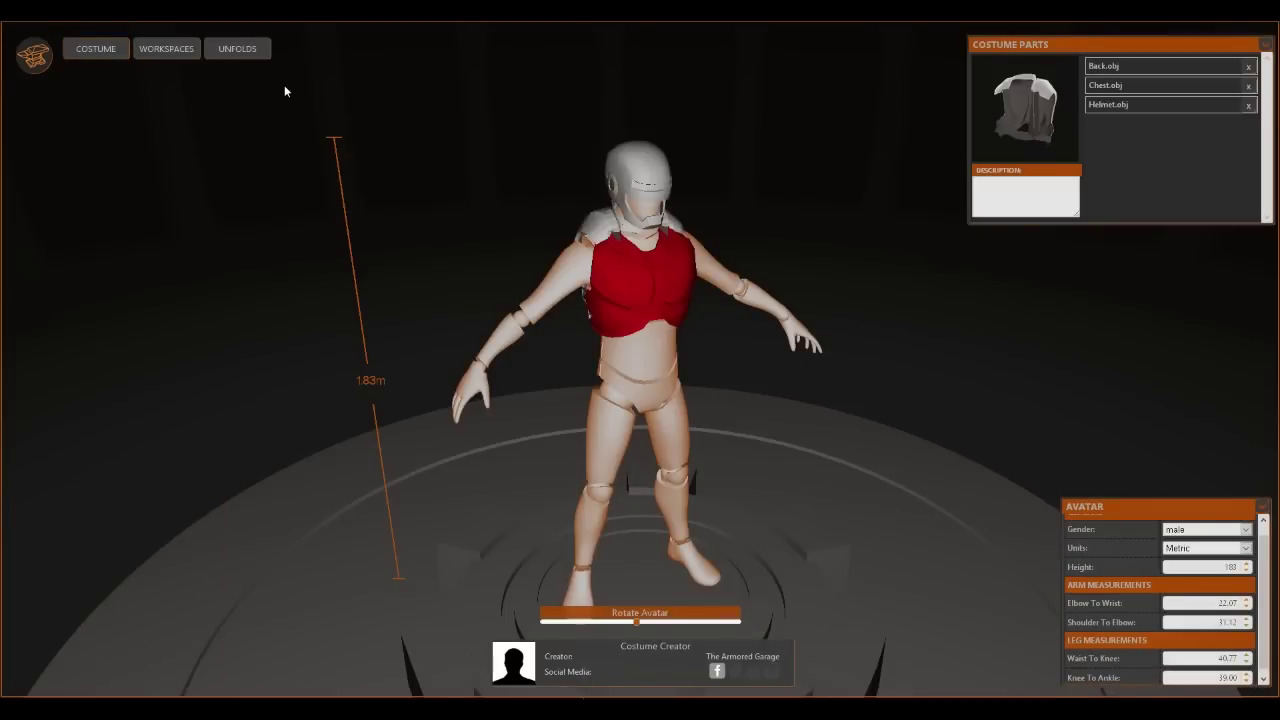
click(240, 52)
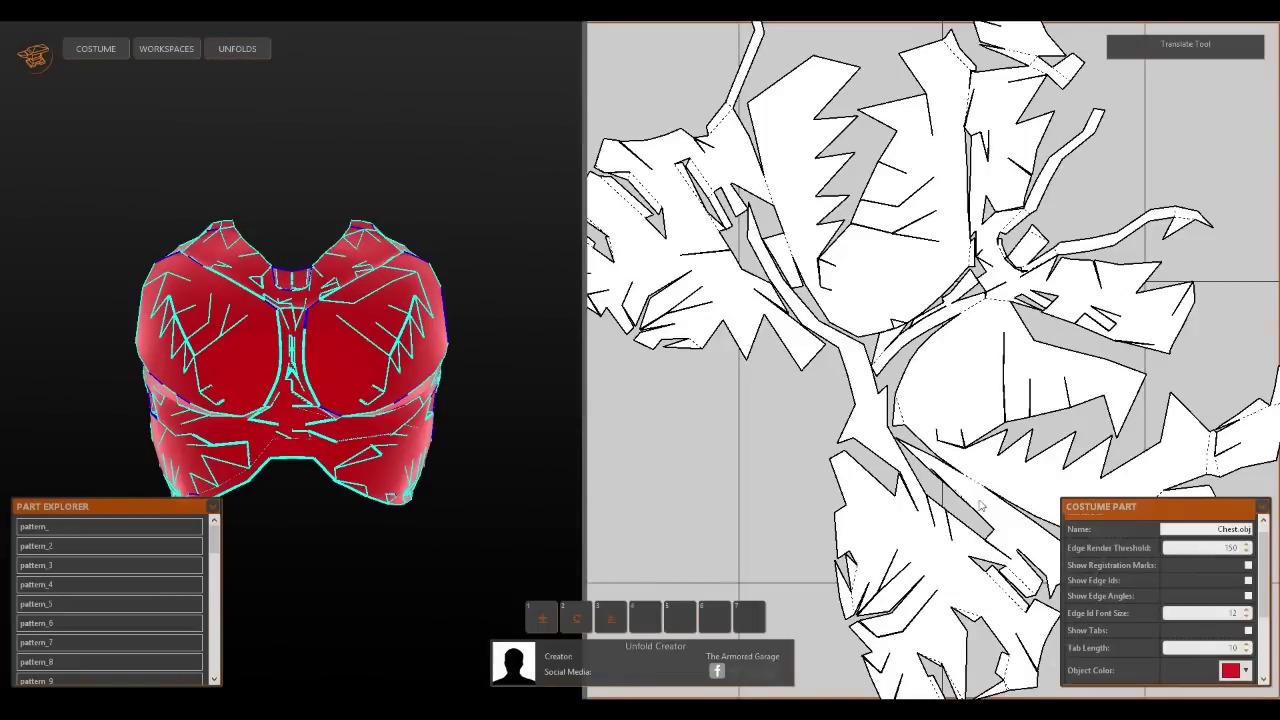
scroll(1268, 665, down, 3)
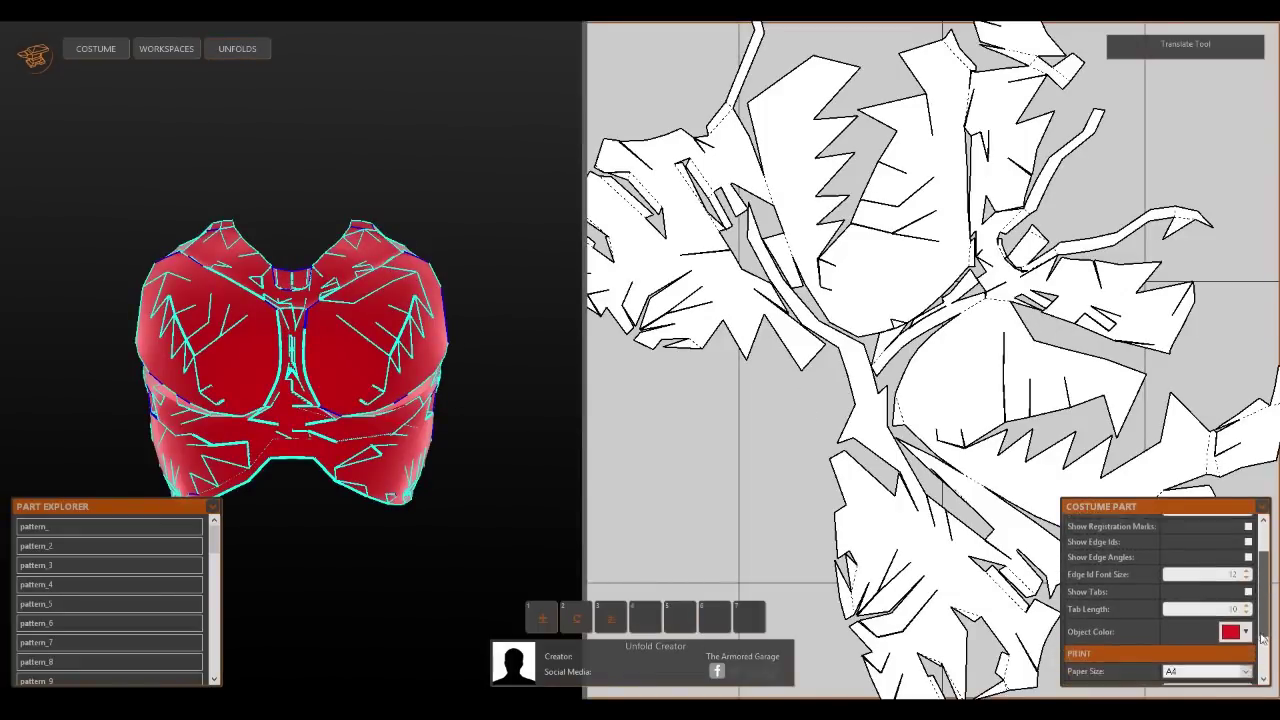
scroll(1268, 660, down, 1)
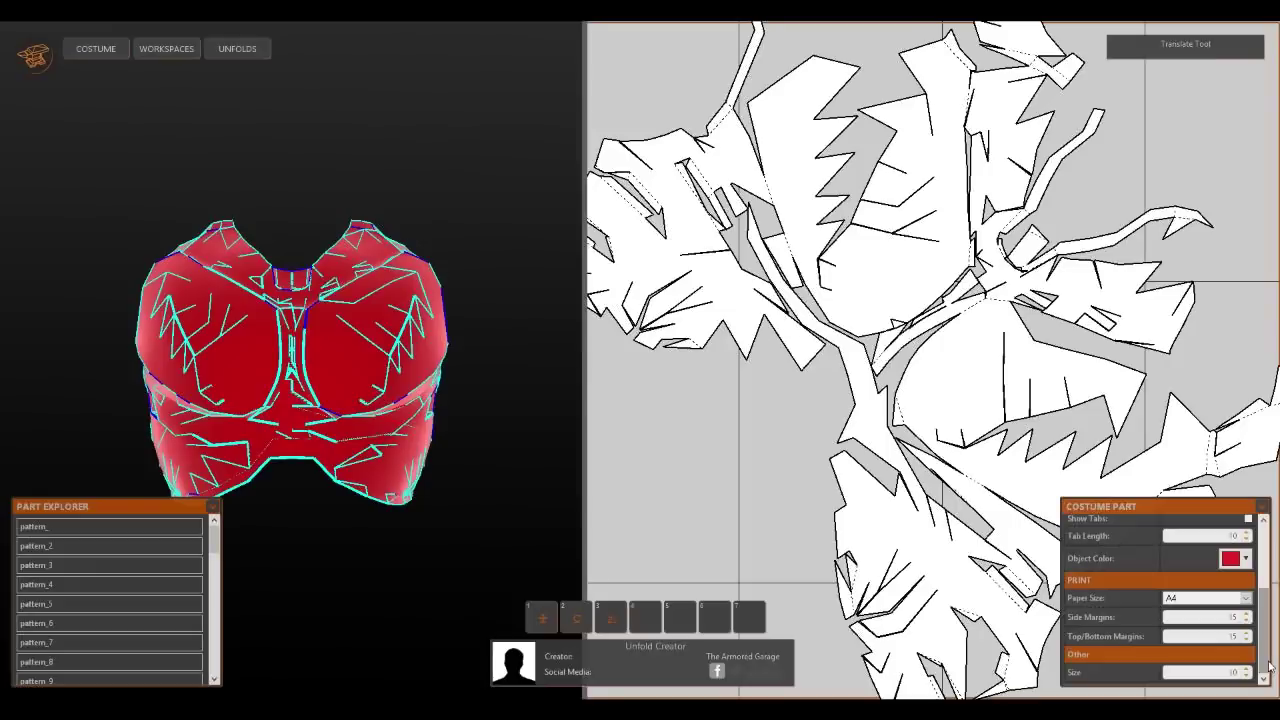
click(1247, 600)
click(1247, 600)
Set both side and top/bottom print margins to 5 and view the page grid
click(1234, 617)
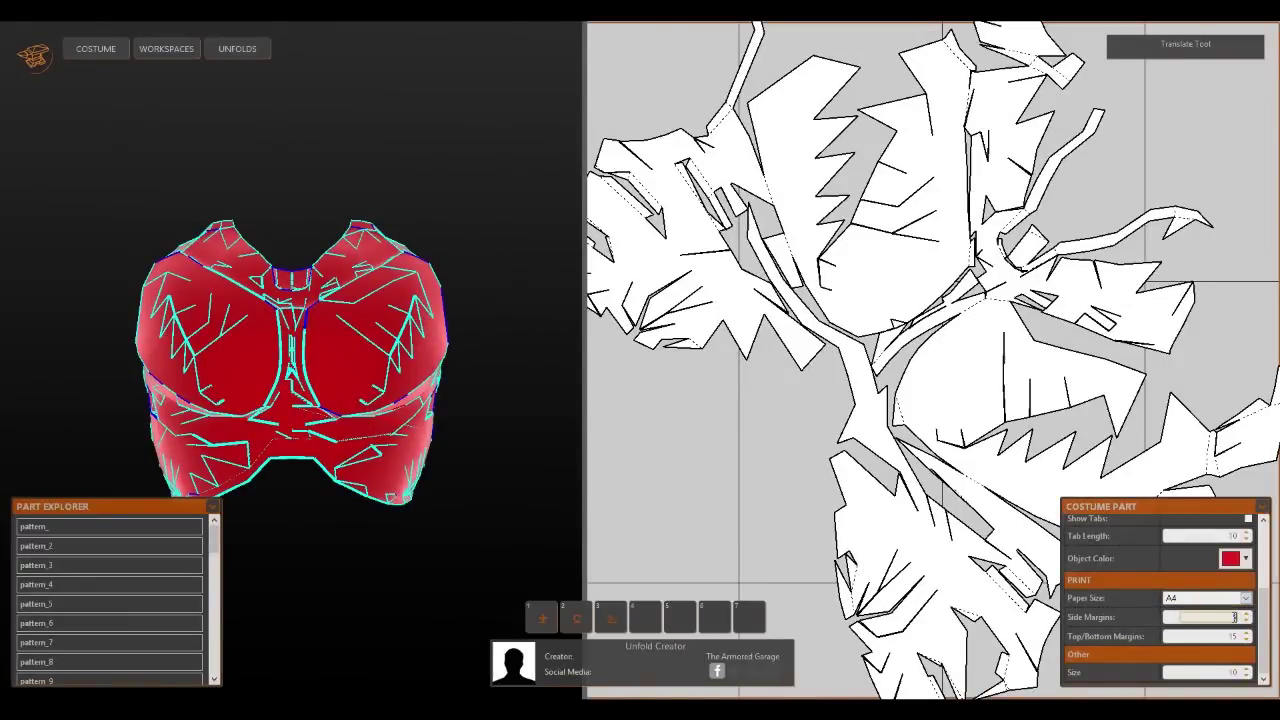
scroll(1234, 617, up, 1)
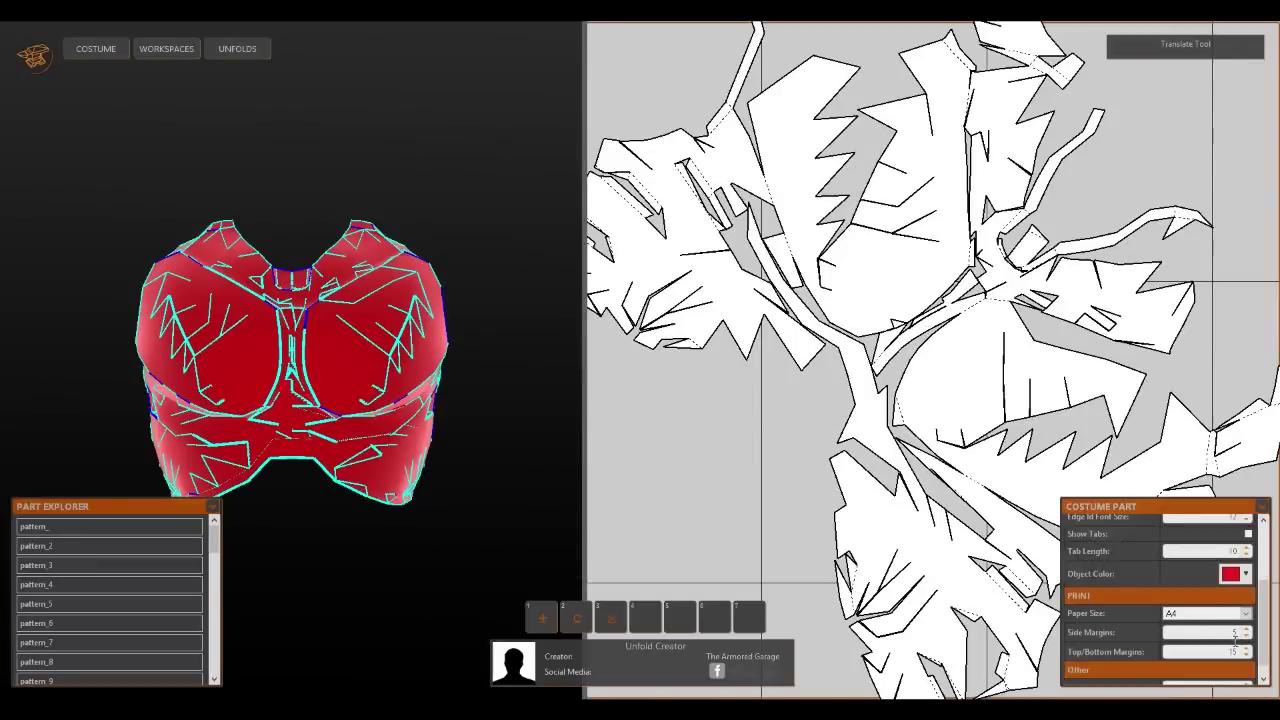
click(1234, 651)
key(Return)
scroll(754, 471, down, 1)
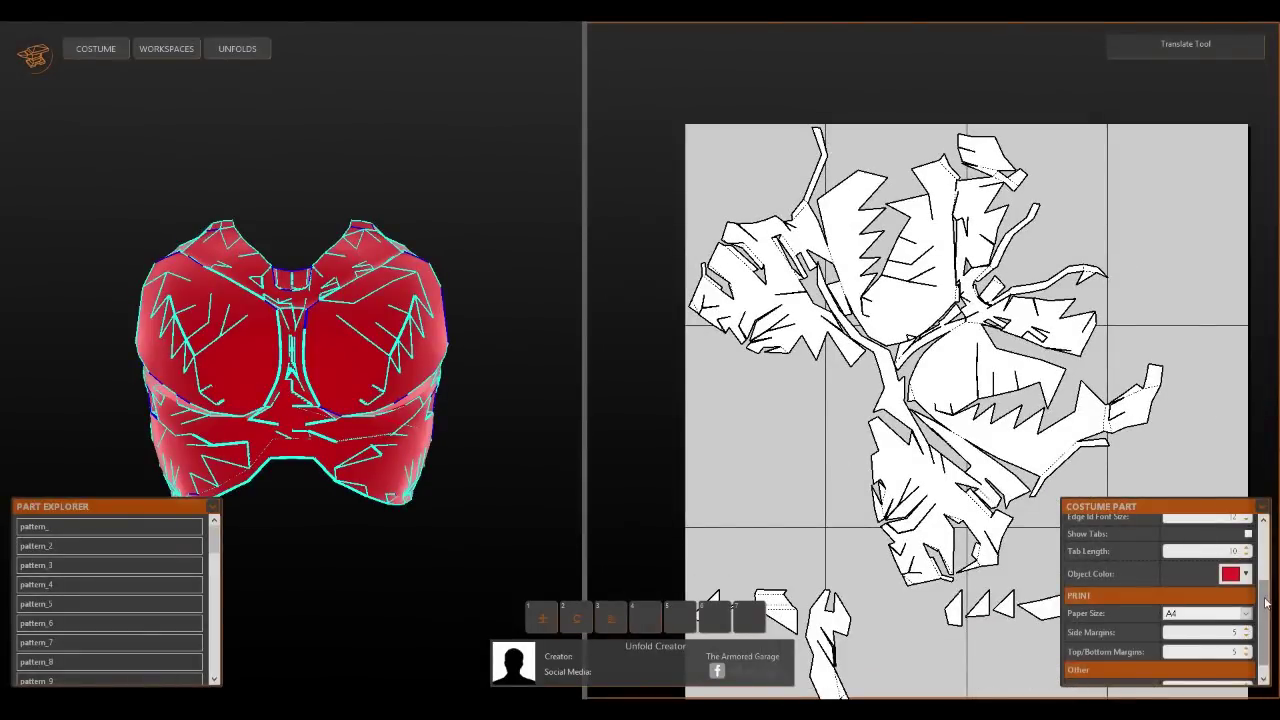
scroll(1267, 626, down, 1)
scroll(1267, 626, up, 8)
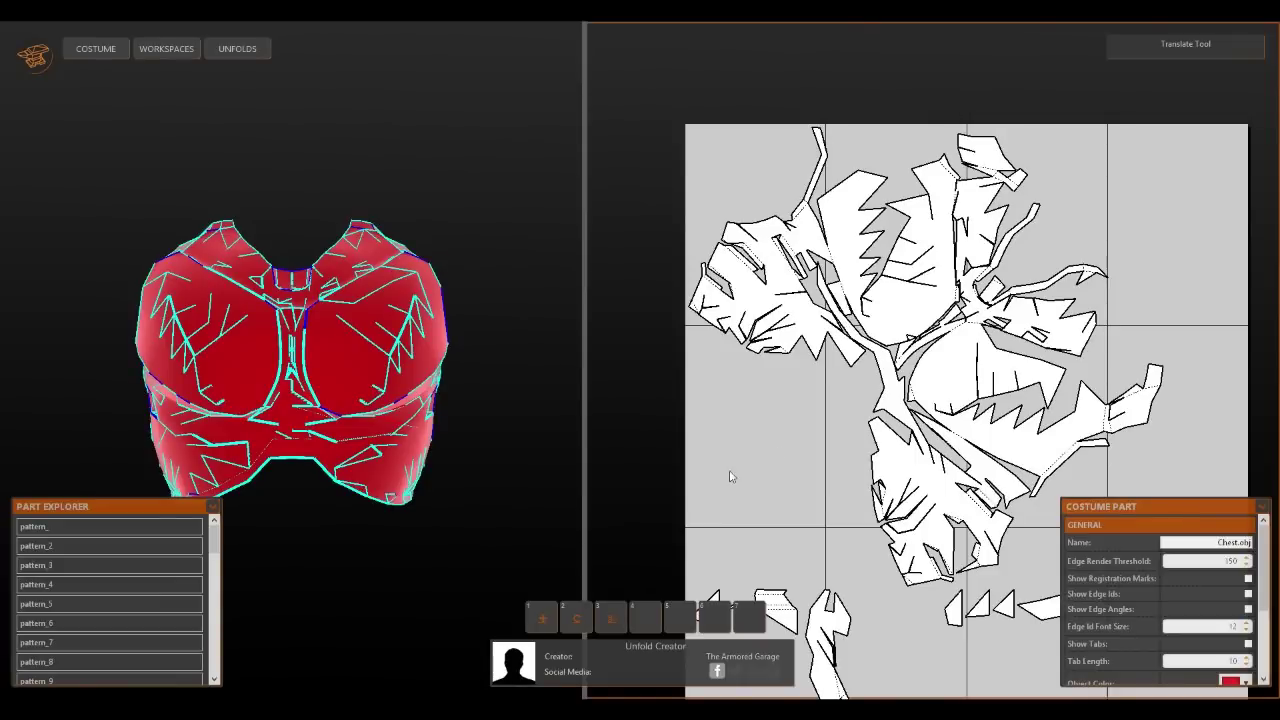
Cycle through the Rotate, Join/Cut and Translate tools with the r, 3 and t hotkeys
key(r)
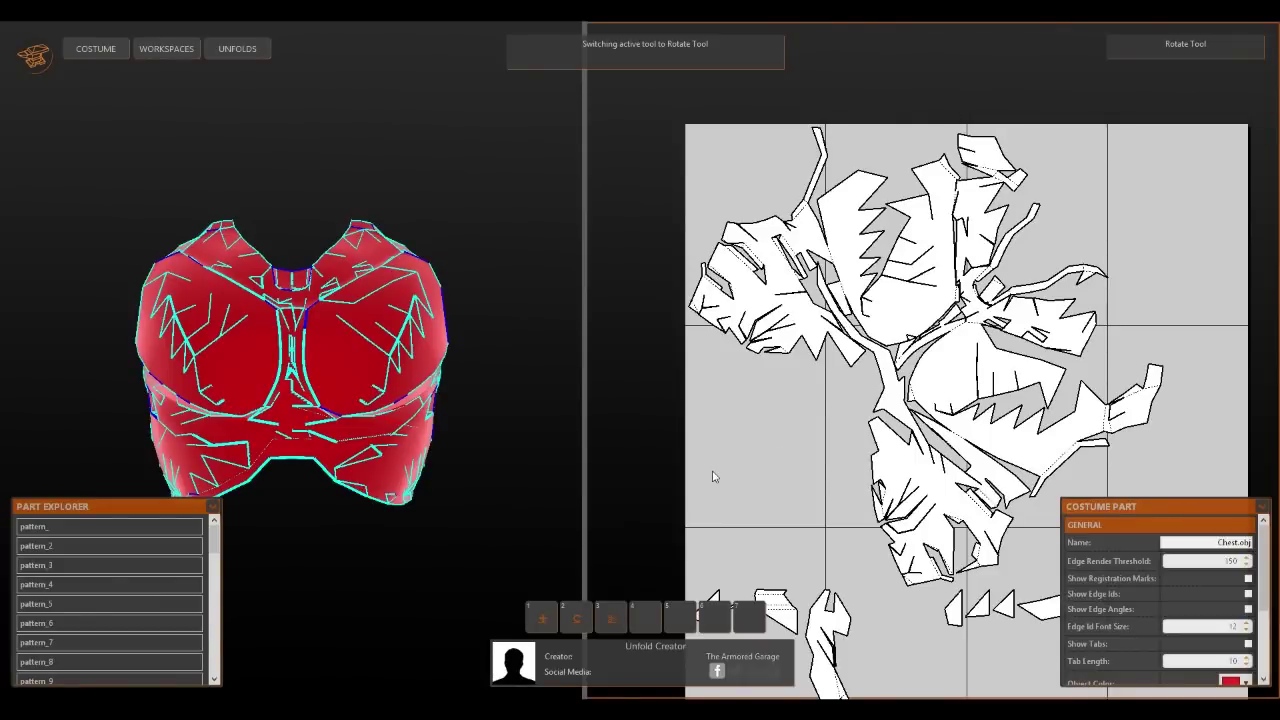
key(3)
key(t)
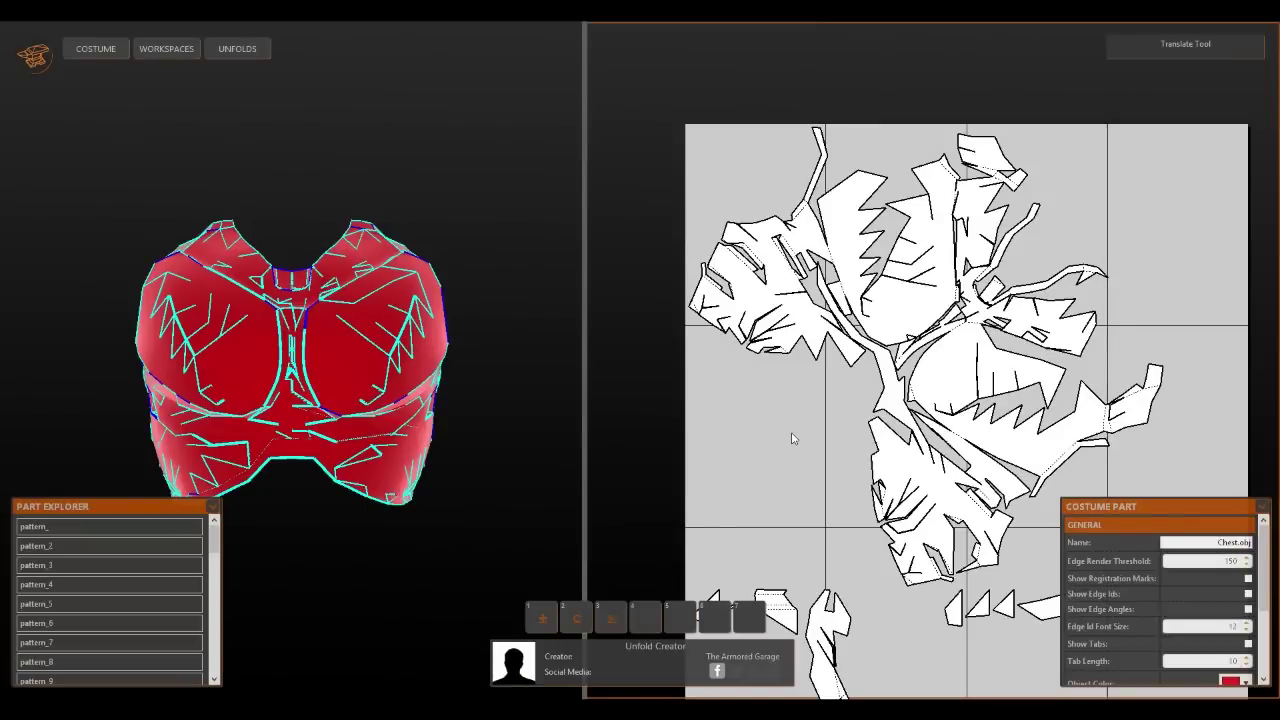
Zoom into the unfold's crowded centre and join the first three triangular slivers onto the chest piece
key(3)
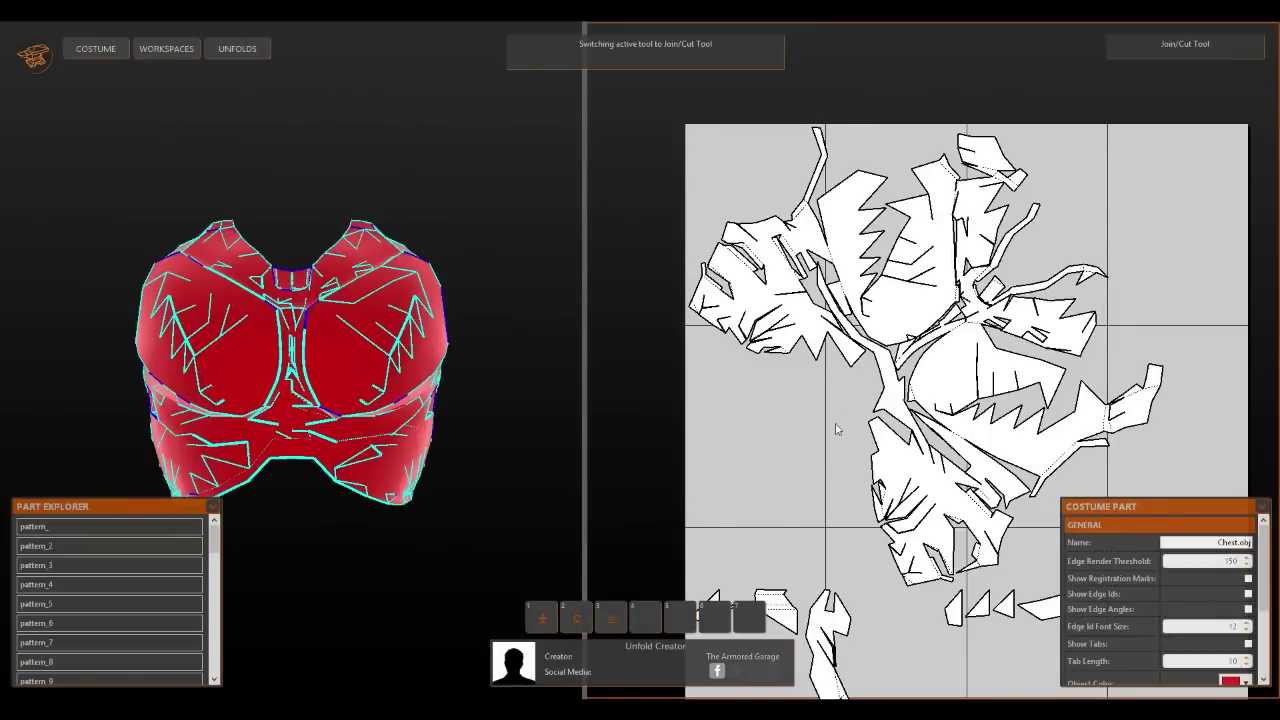
click(1025, 458)
middle_drag(1025, 458, 981, 430)
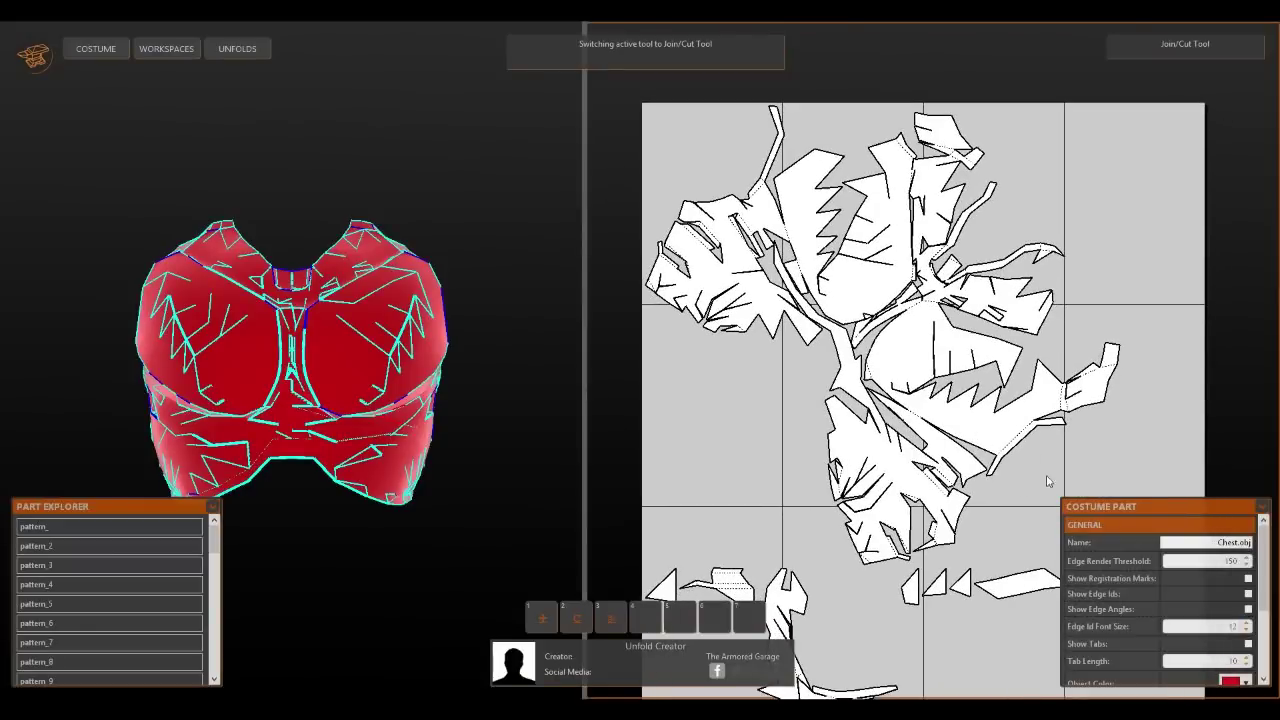
scroll(975, 470, up, 5)
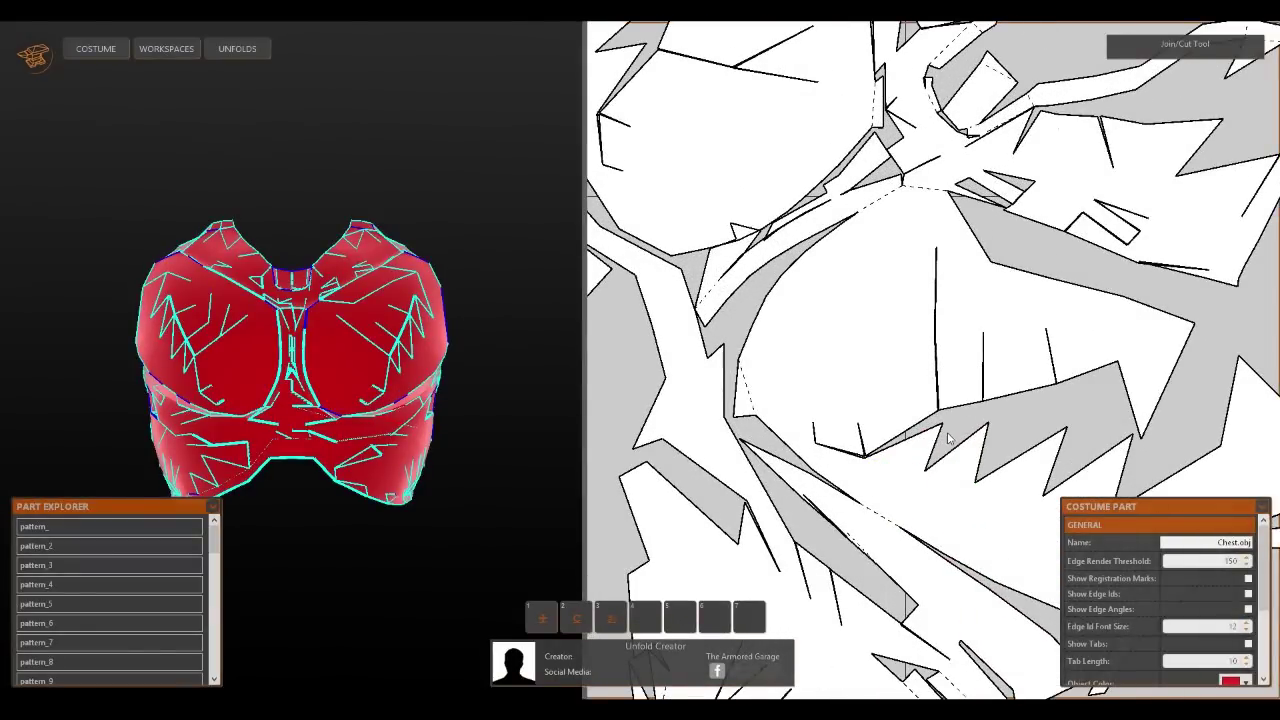
click(908, 465)
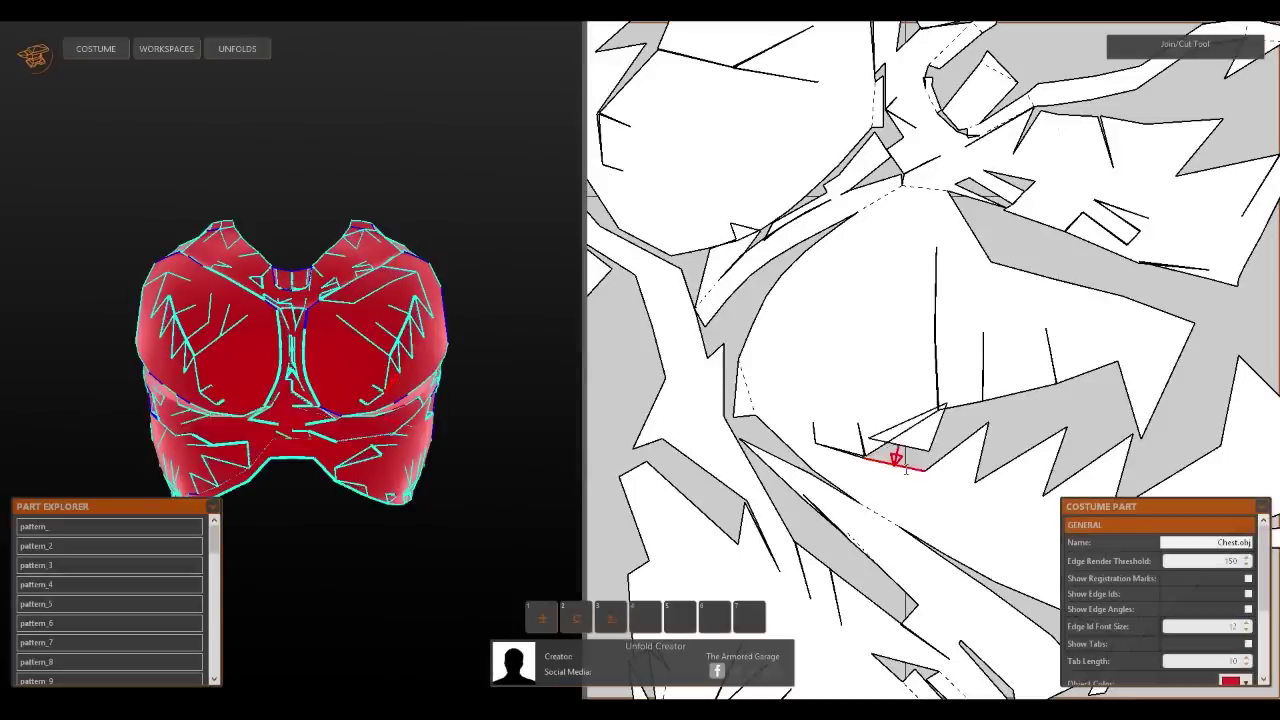
click(952, 472)
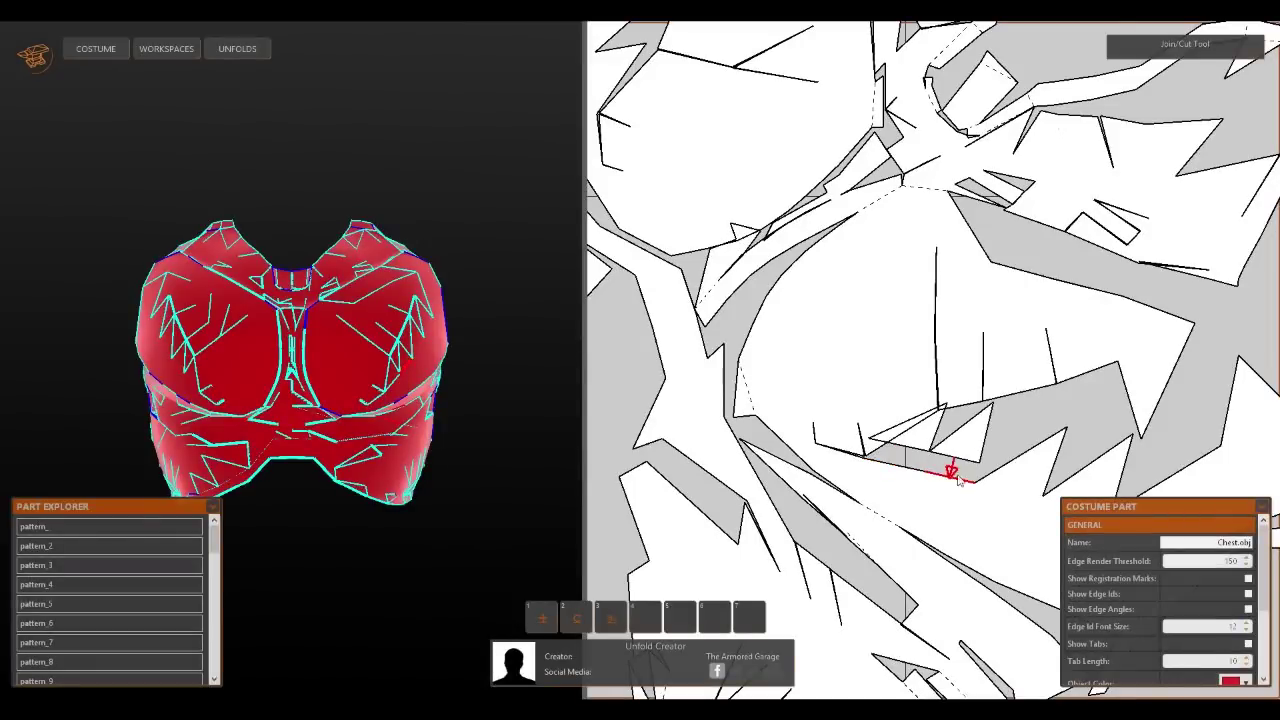
click(1009, 492)
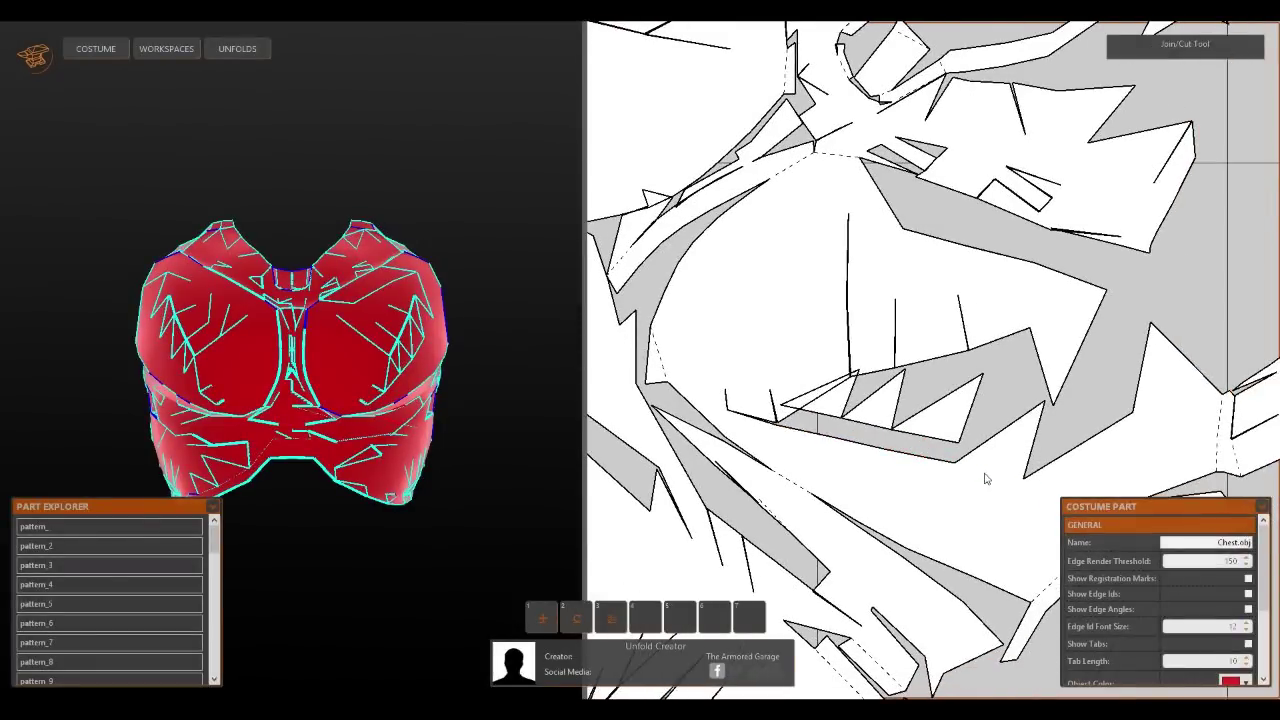
Join the long diagonal and remaining loose edges so the last sliver merges into the piece
click(985, 427)
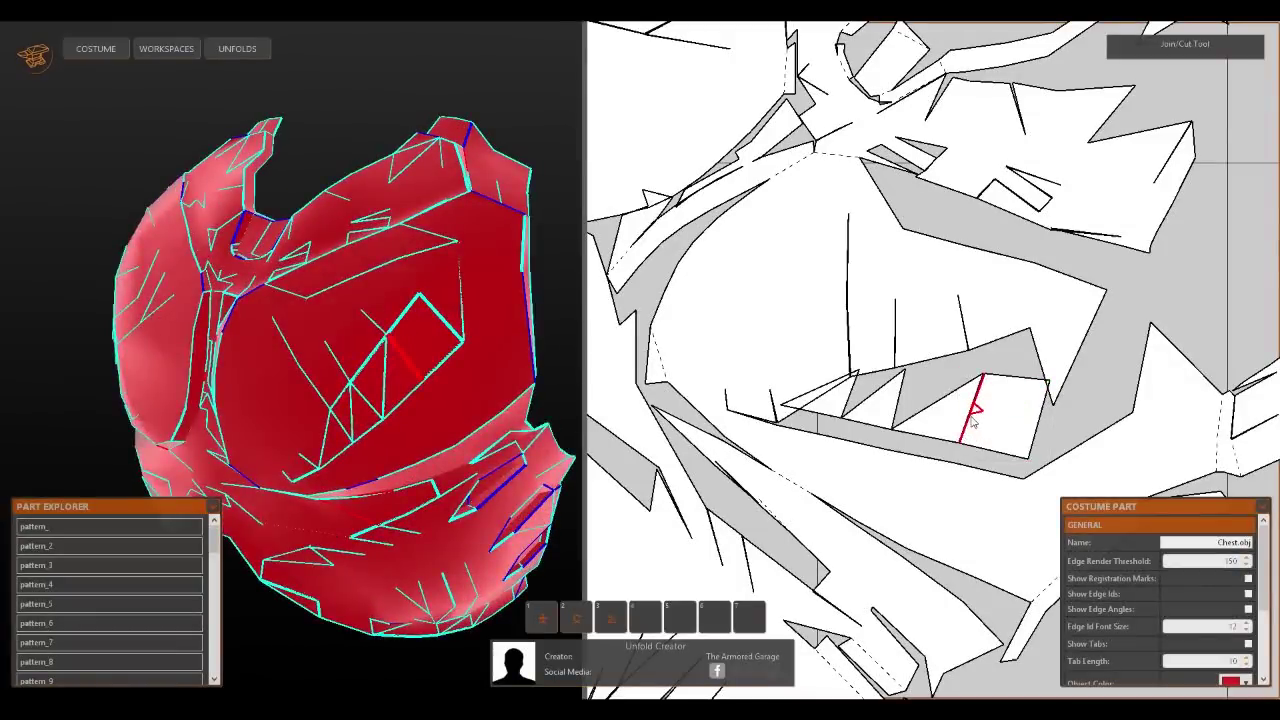
click(973, 421)
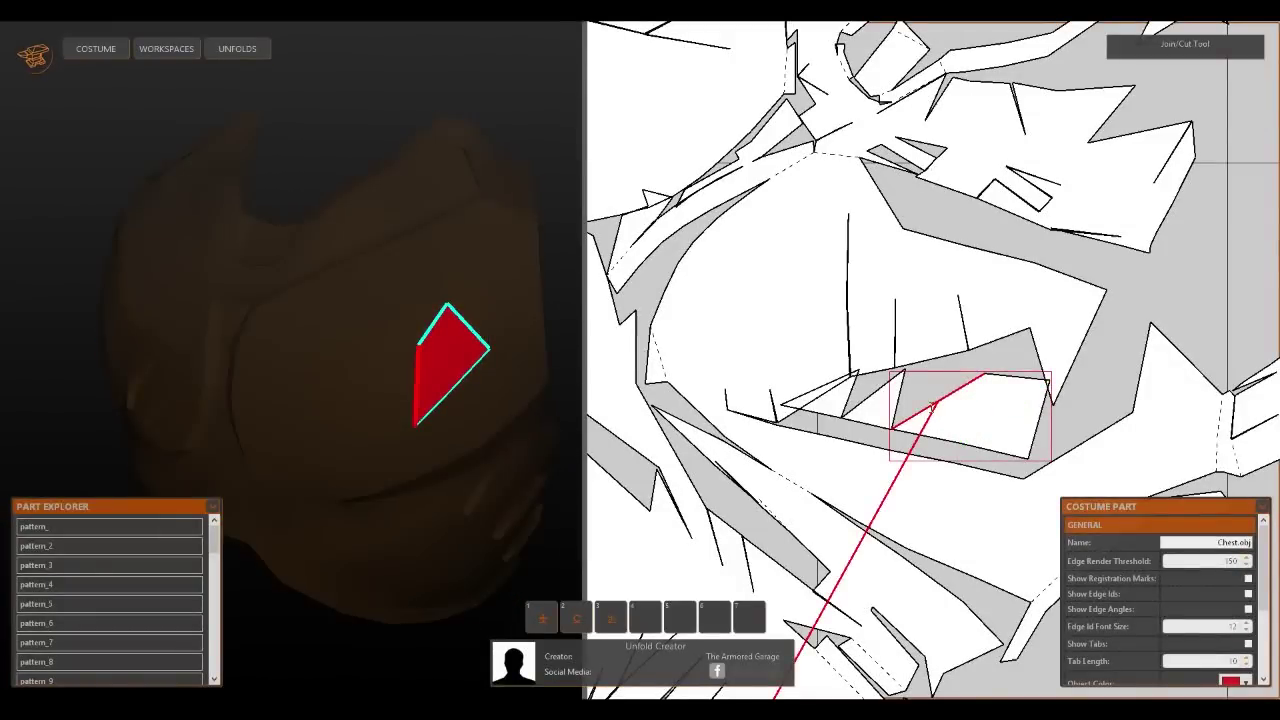
click(932, 407)
click(899, 404)
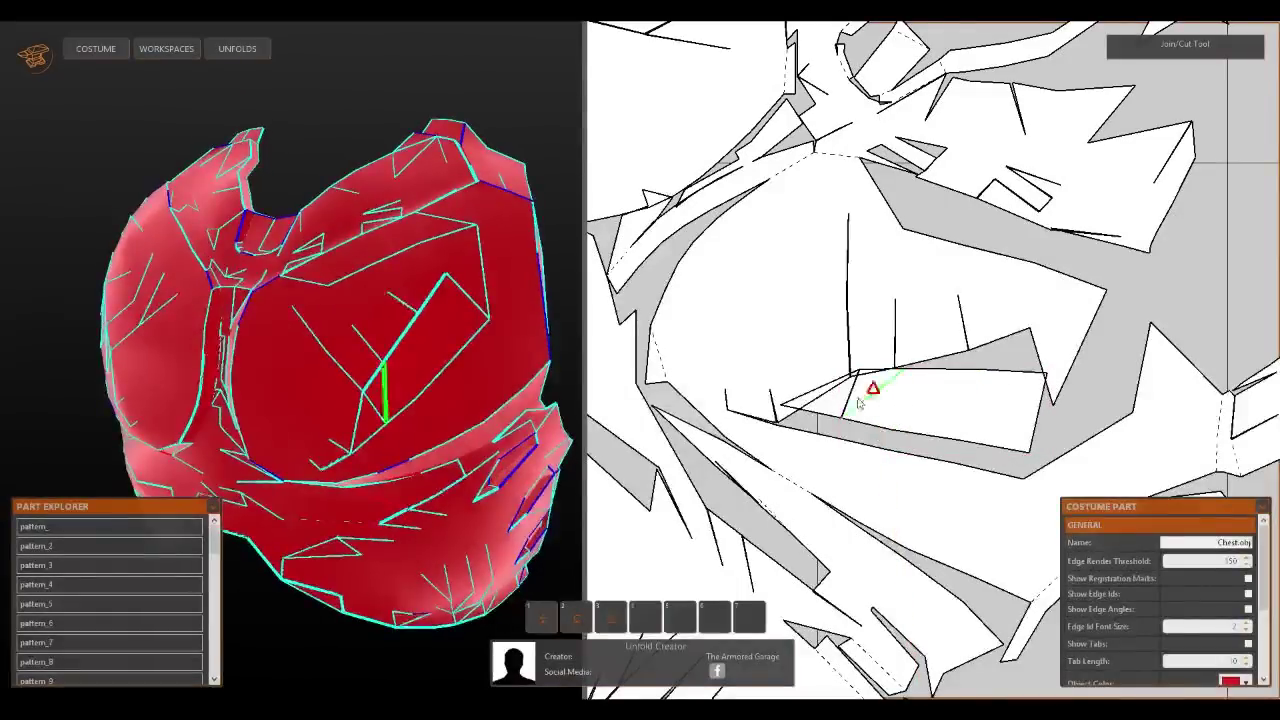
click(852, 396)
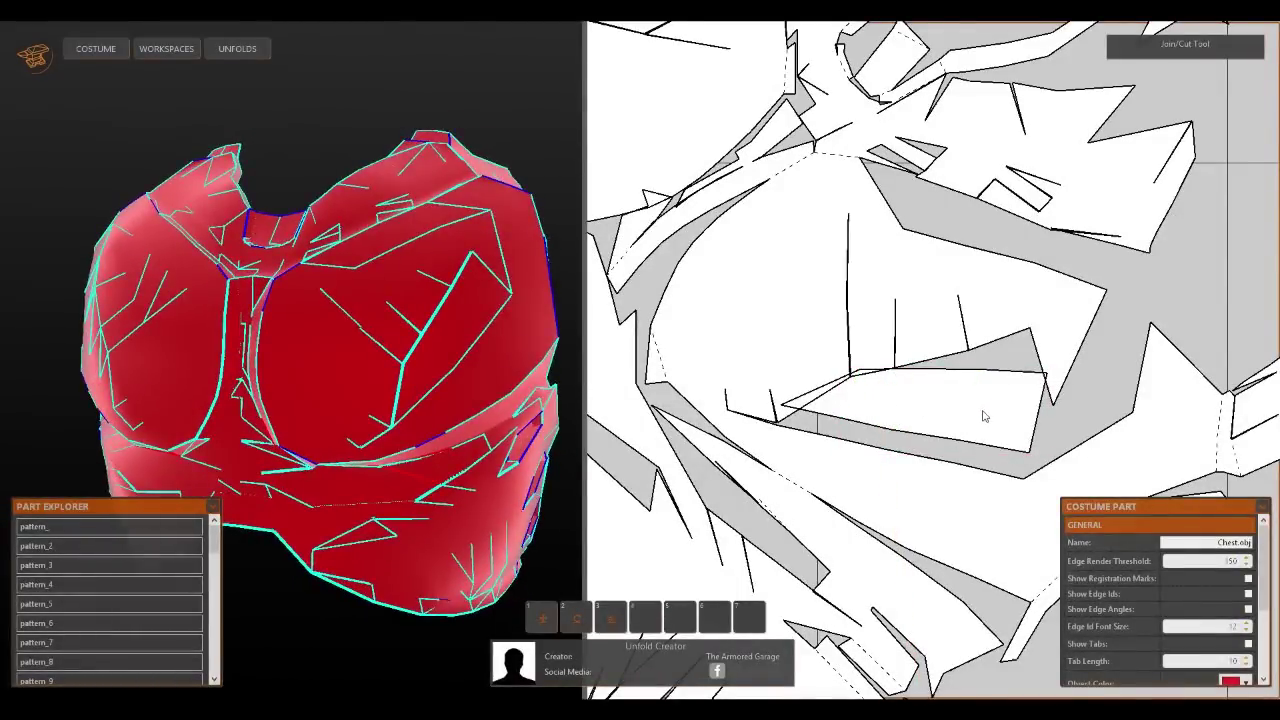
Move the long sliver piece into open space near the top of the page
key(t)
drag(980, 428, 978, 436)
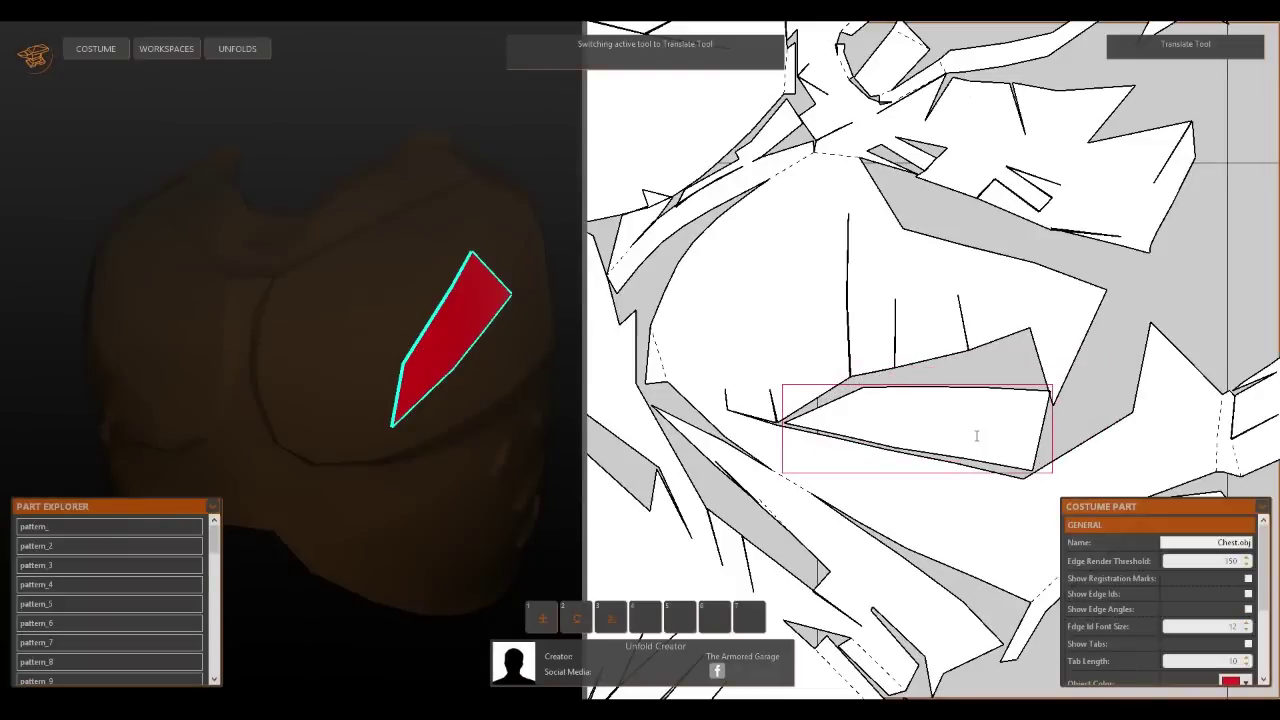
middle_drag(998, 396, 800, 481)
middle_drag(1165, 445, 958, 360)
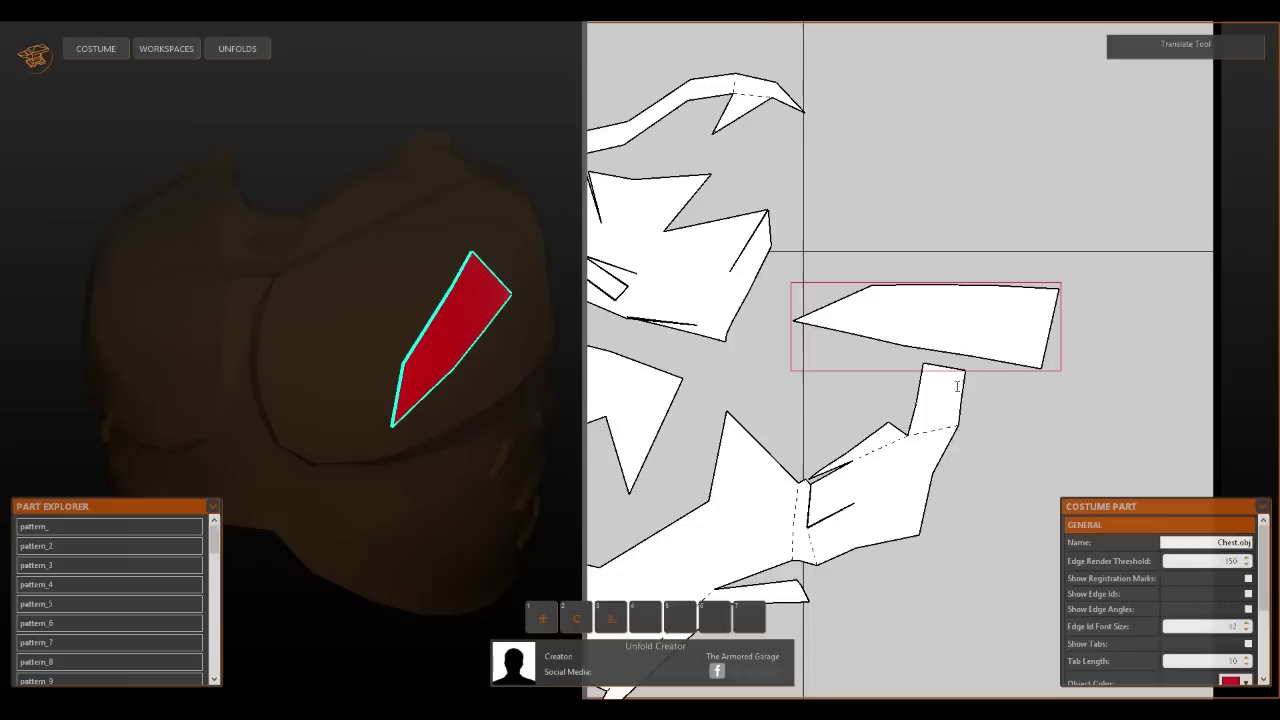
drag(963, 345, 1037, 139)
Cut the sliver into several pieces, splitting the right quad diagonally and trimming the left triangle
key(2)
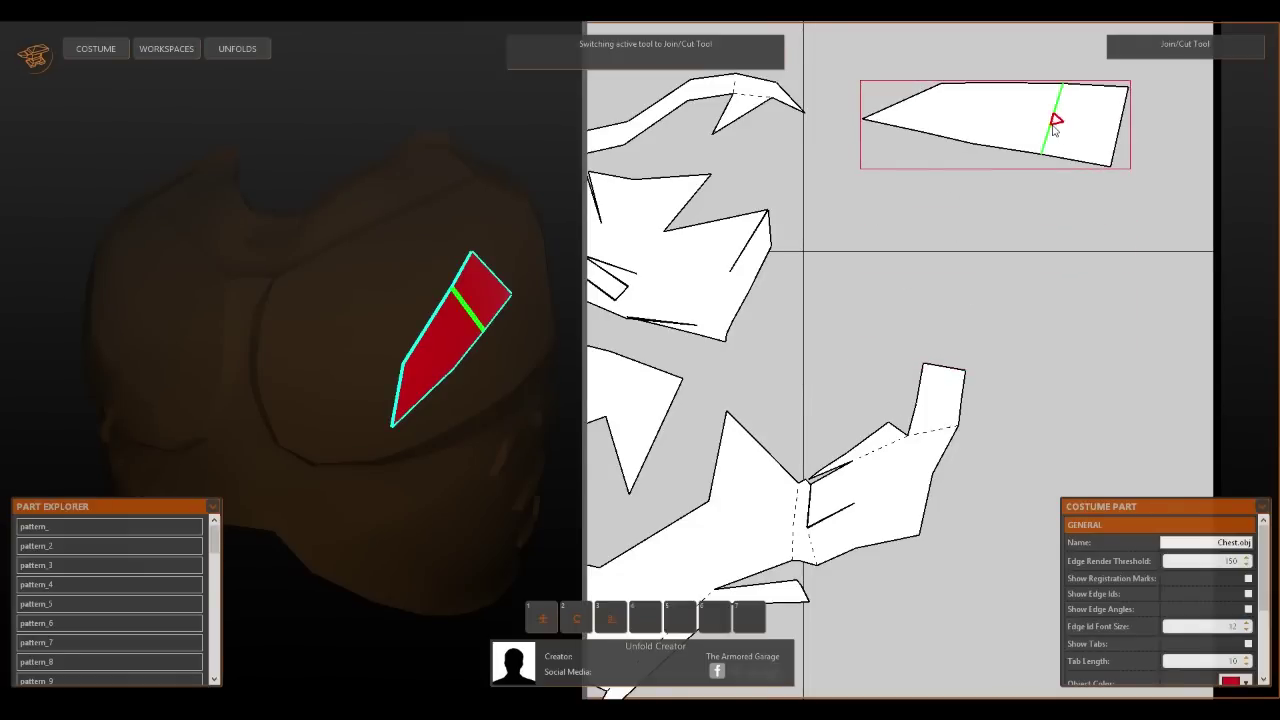
click(1055, 128)
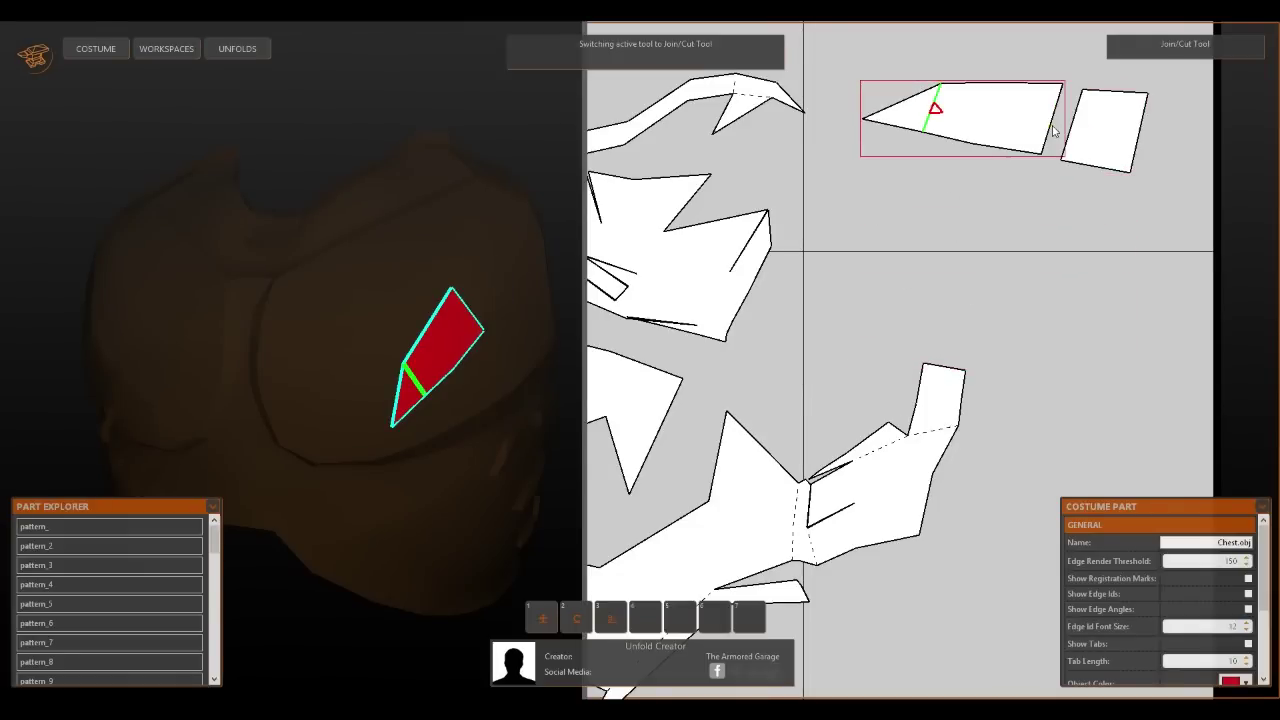
click(980, 113)
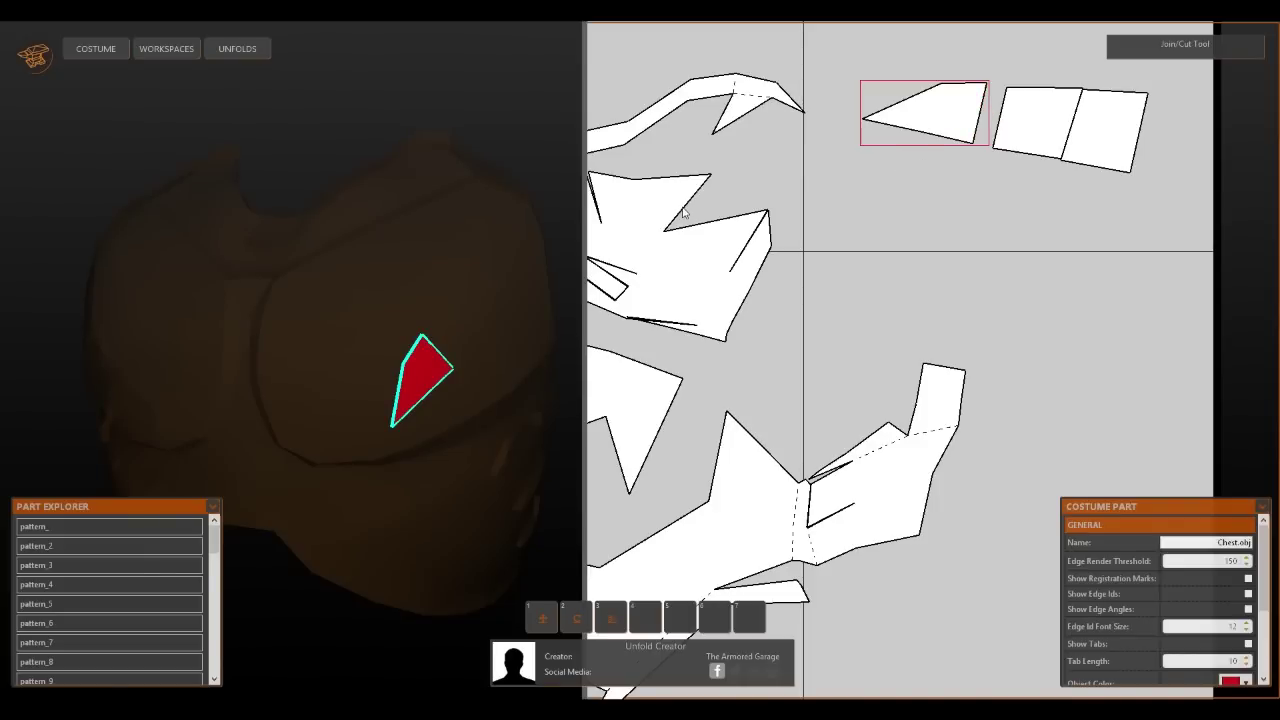
click(458, 356)
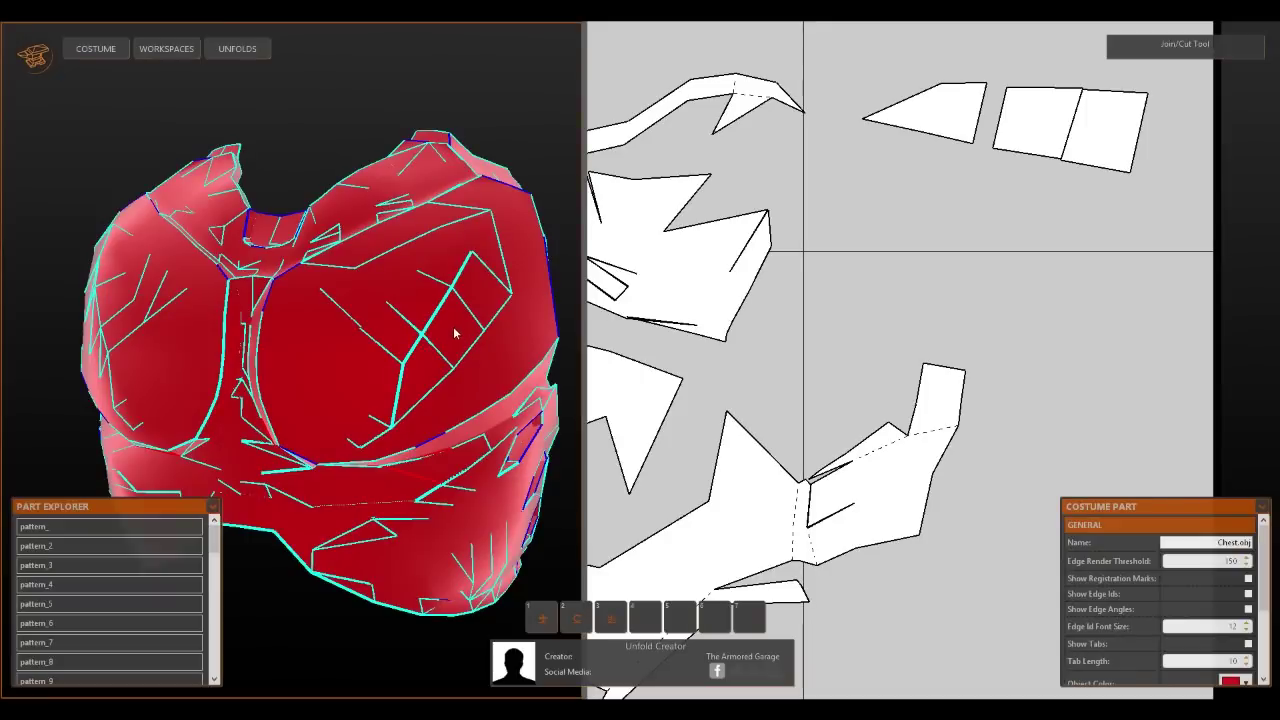
click(452, 330)
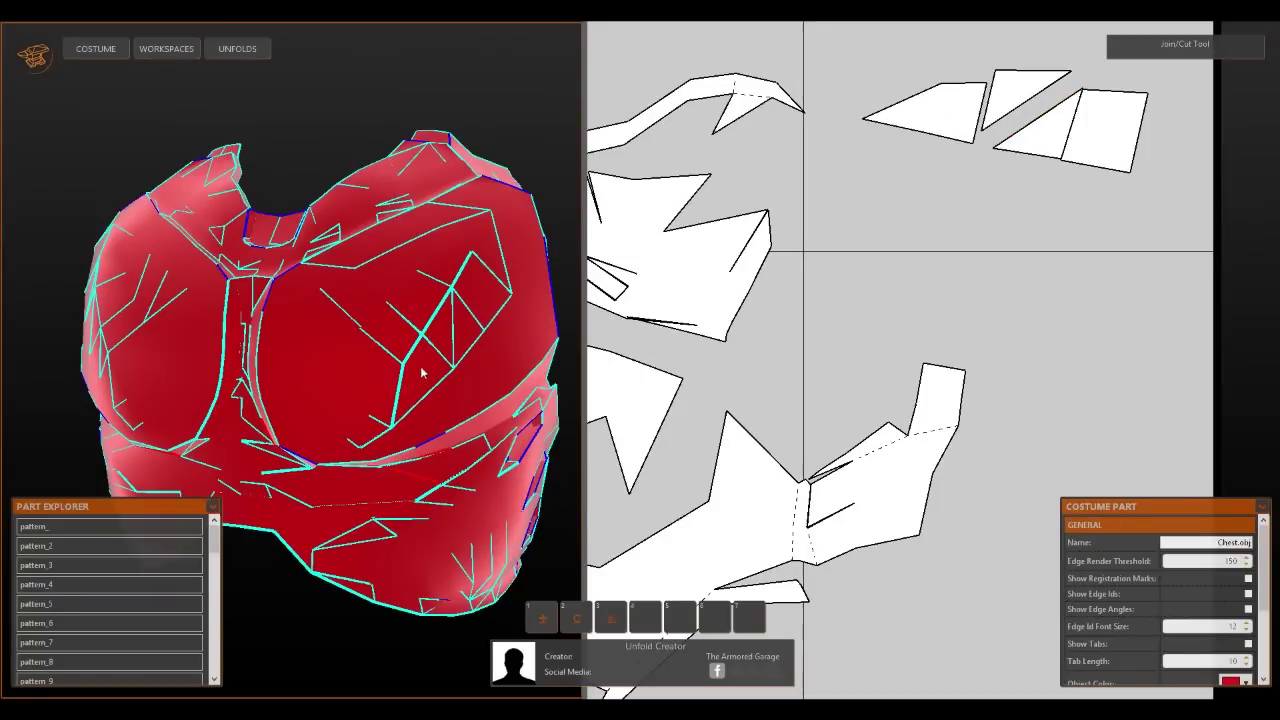
click(424, 360)
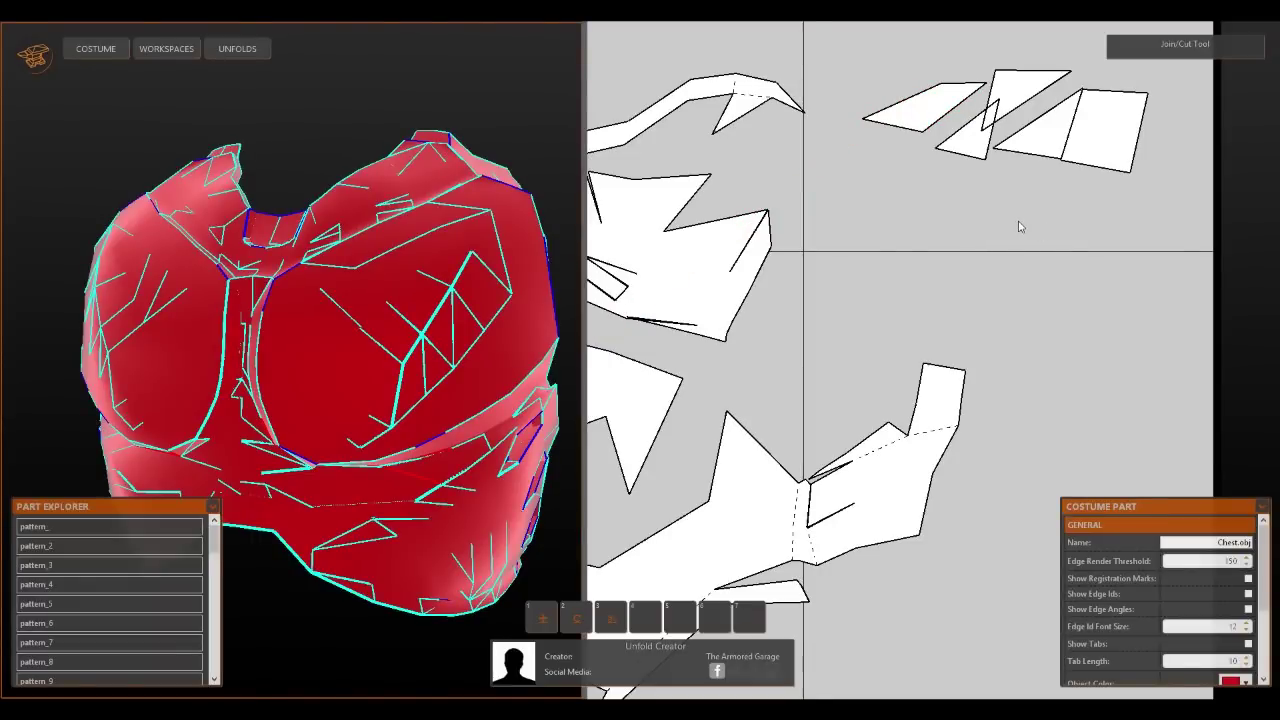
middle_drag(1020, 223, 998, 253)
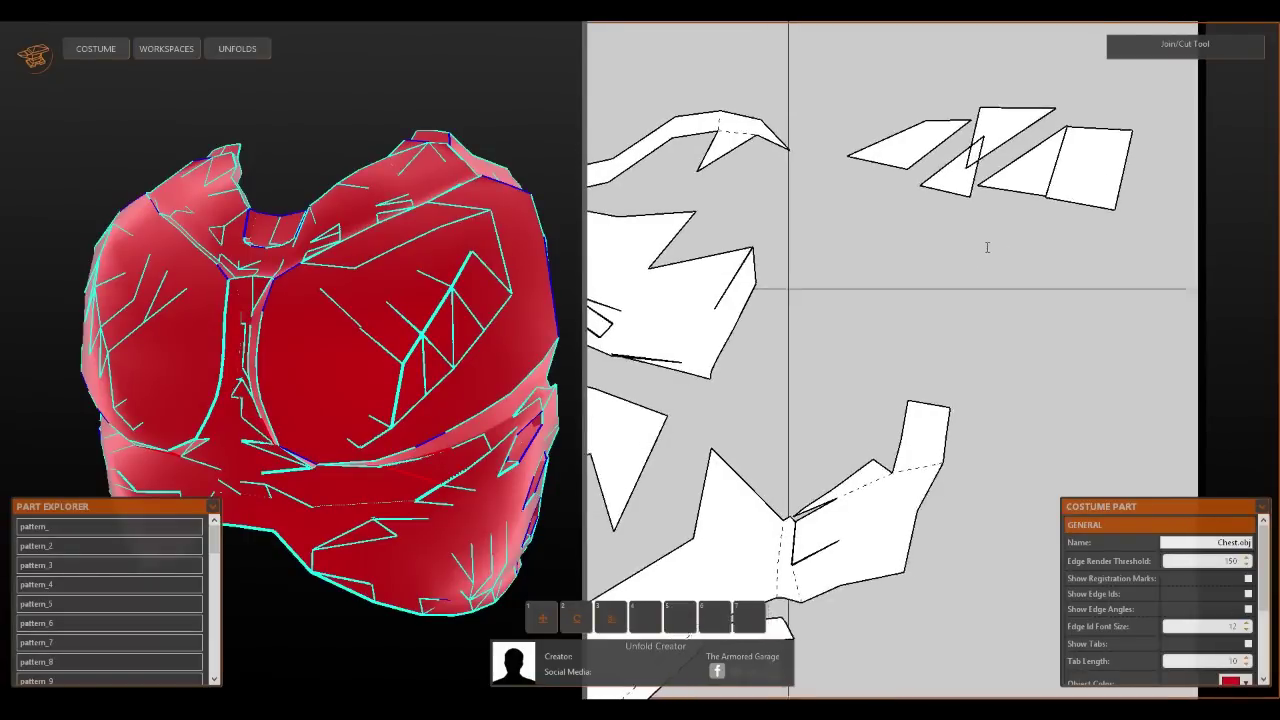
Drag the leftmost cut piece upward, away from the other cut pieces
middle_drag(986, 209, 972, 318)
drag(940, 295, 899, 150)
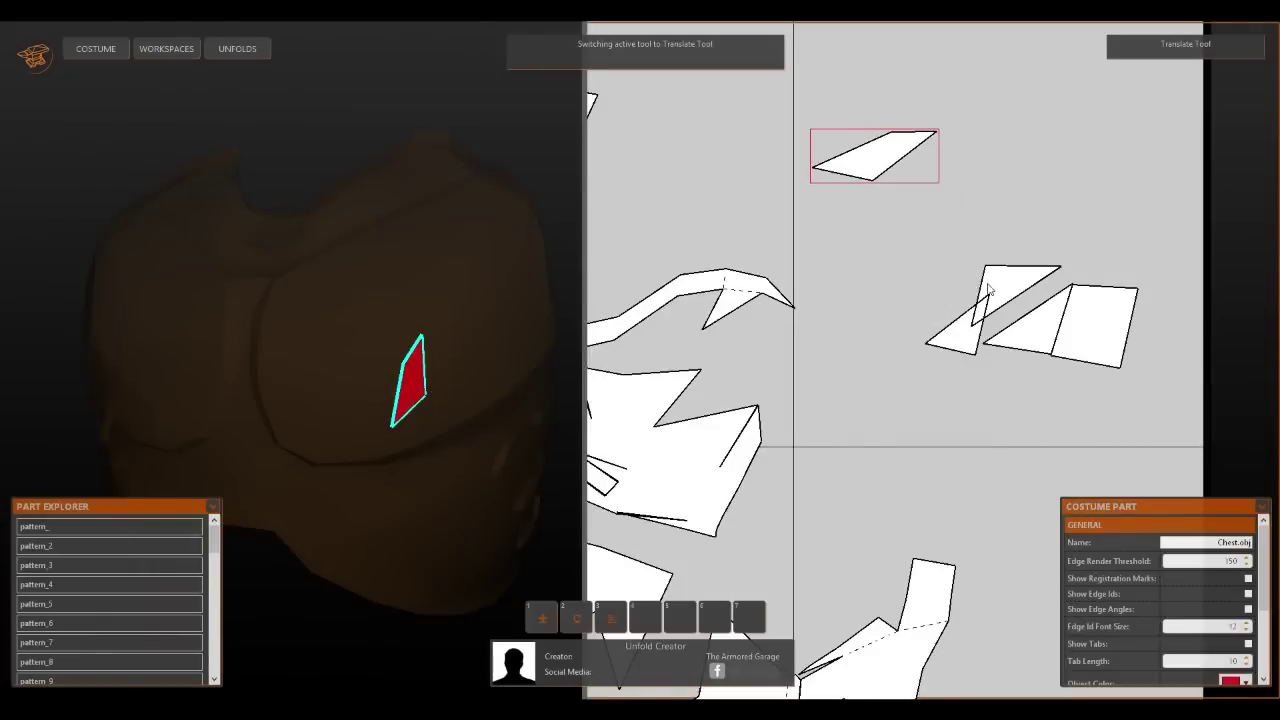
click(842, 91)
Select the remaining cut pieces together: top, lower-left, upper, middle triangle and right quad
drag(842, 91, 1127, 331)
middle_drag(1098, 188, 1034, 251)
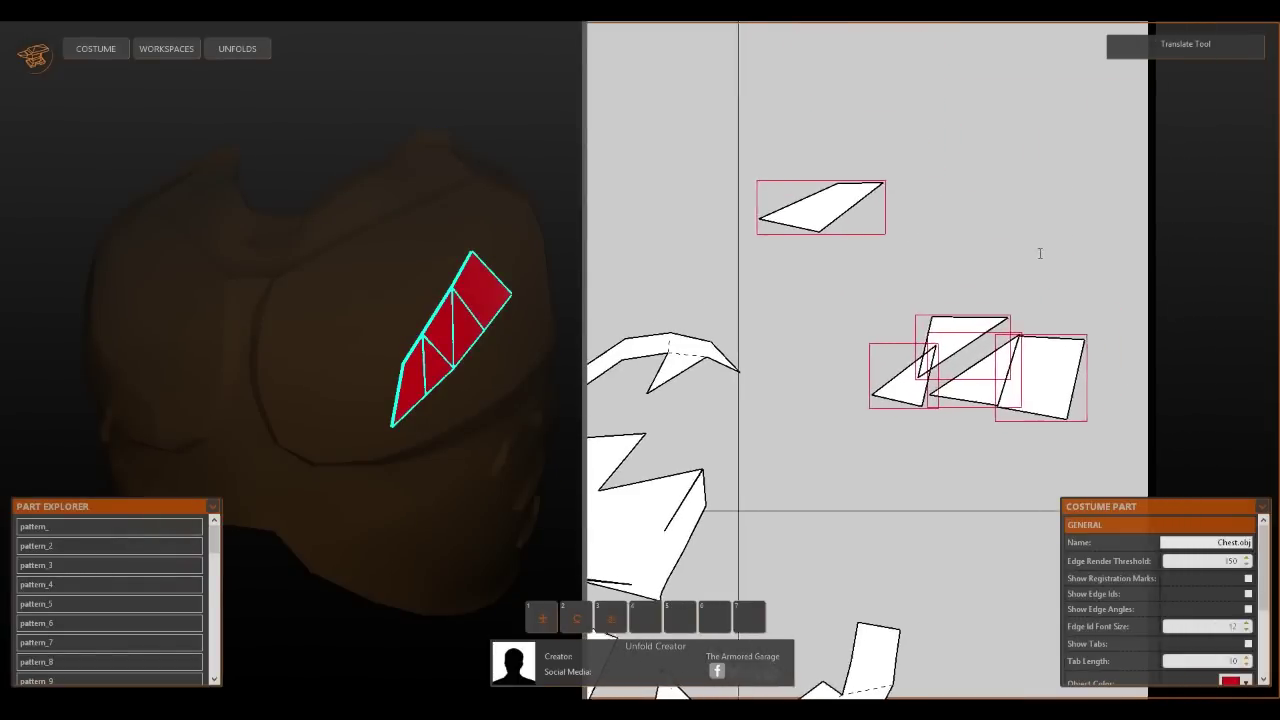
click(1034, 251)
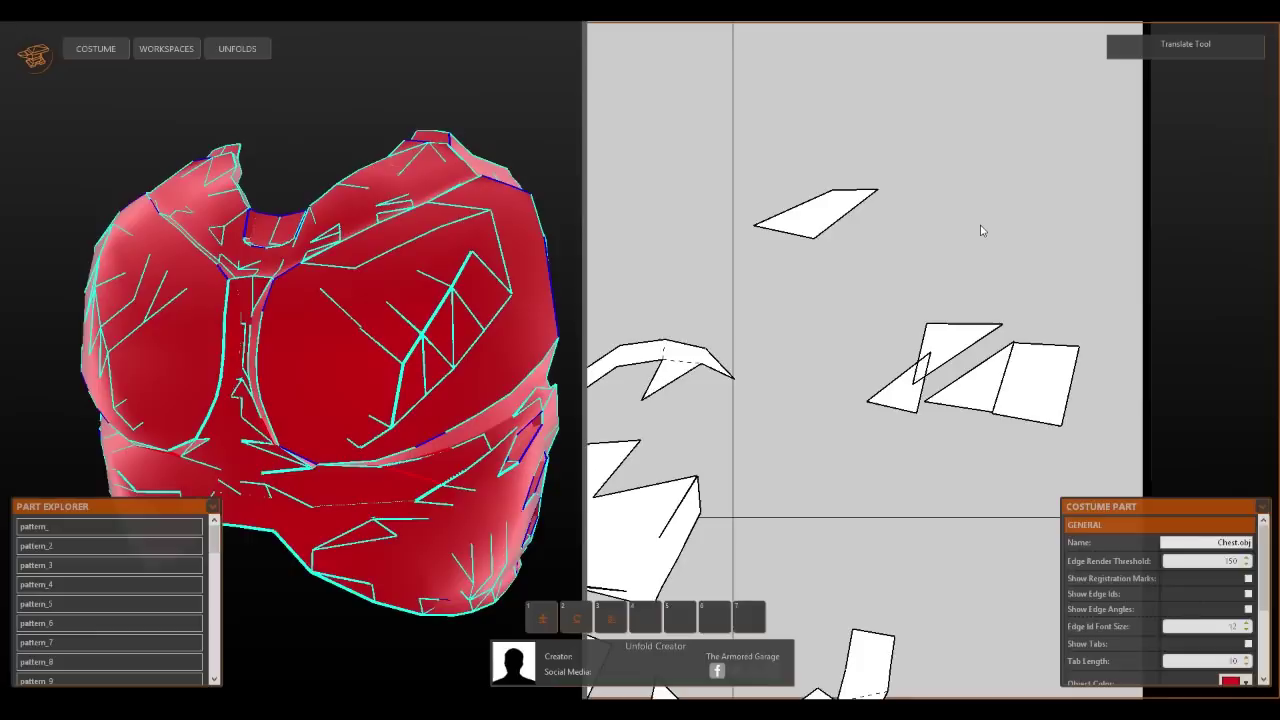
click(798, 216)
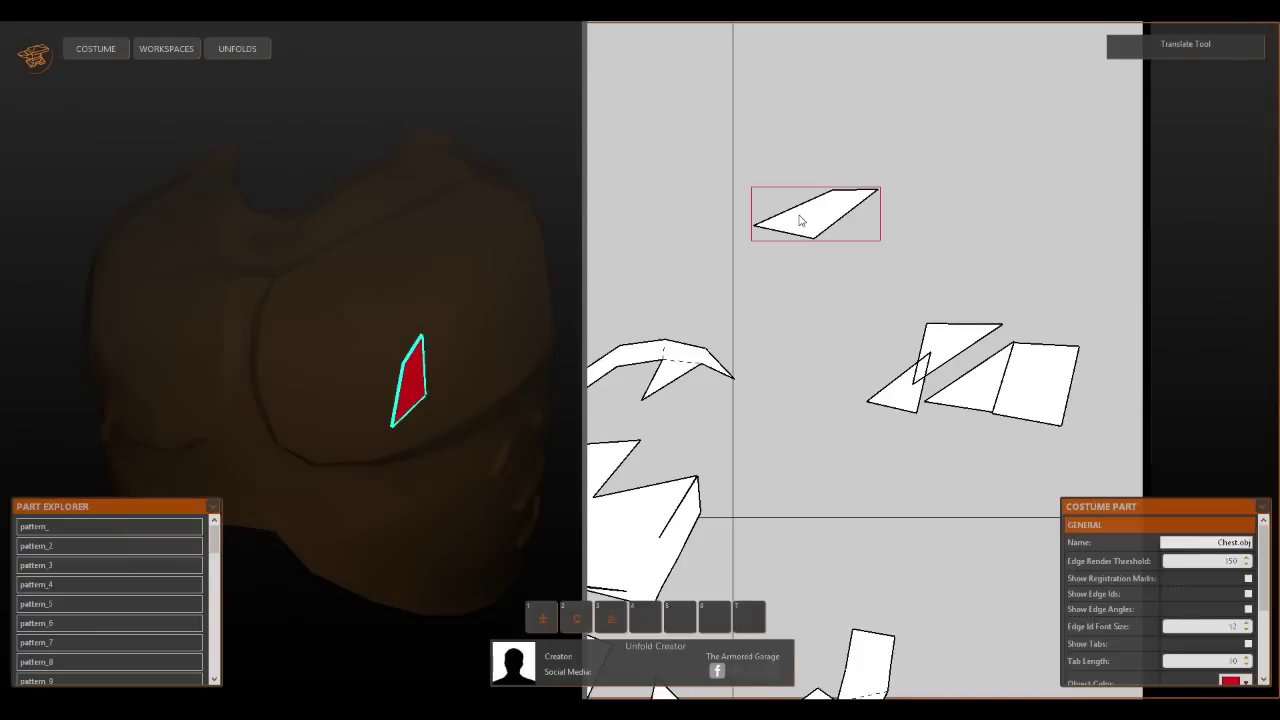
shift+click(911, 401)
shift+click(947, 345)
shift+click(970, 400)
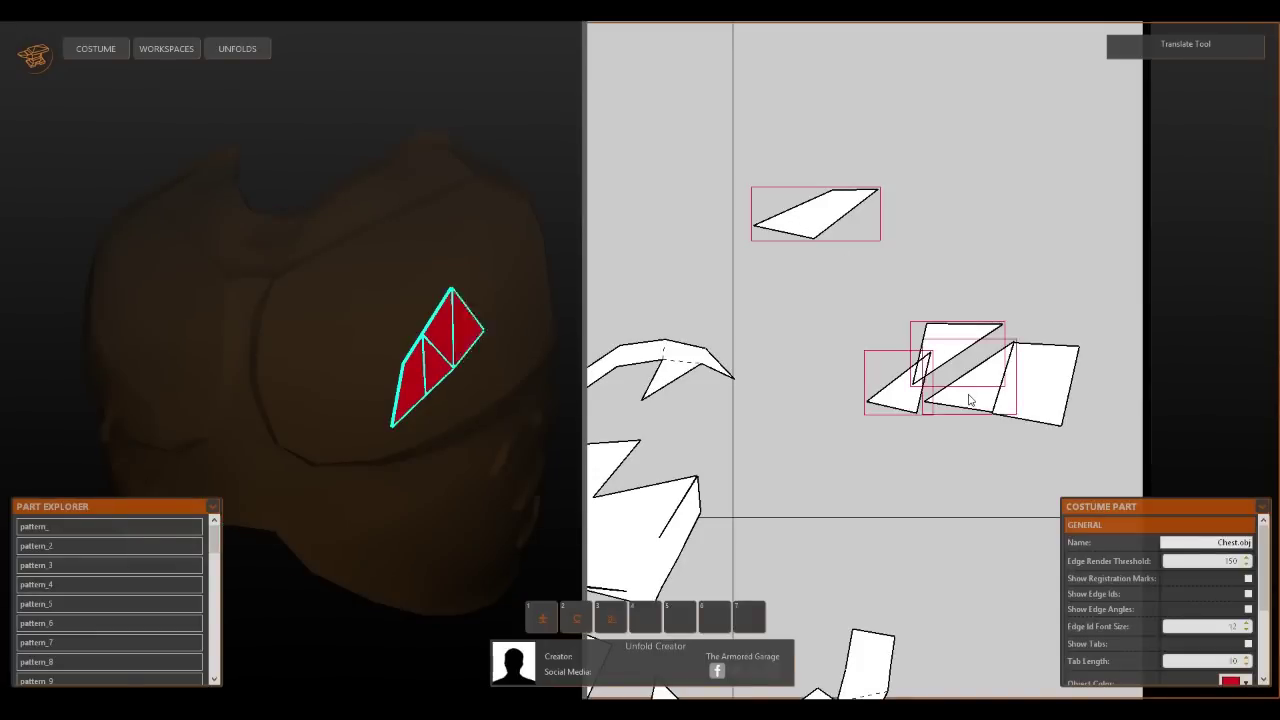
shift+click(1041, 403)
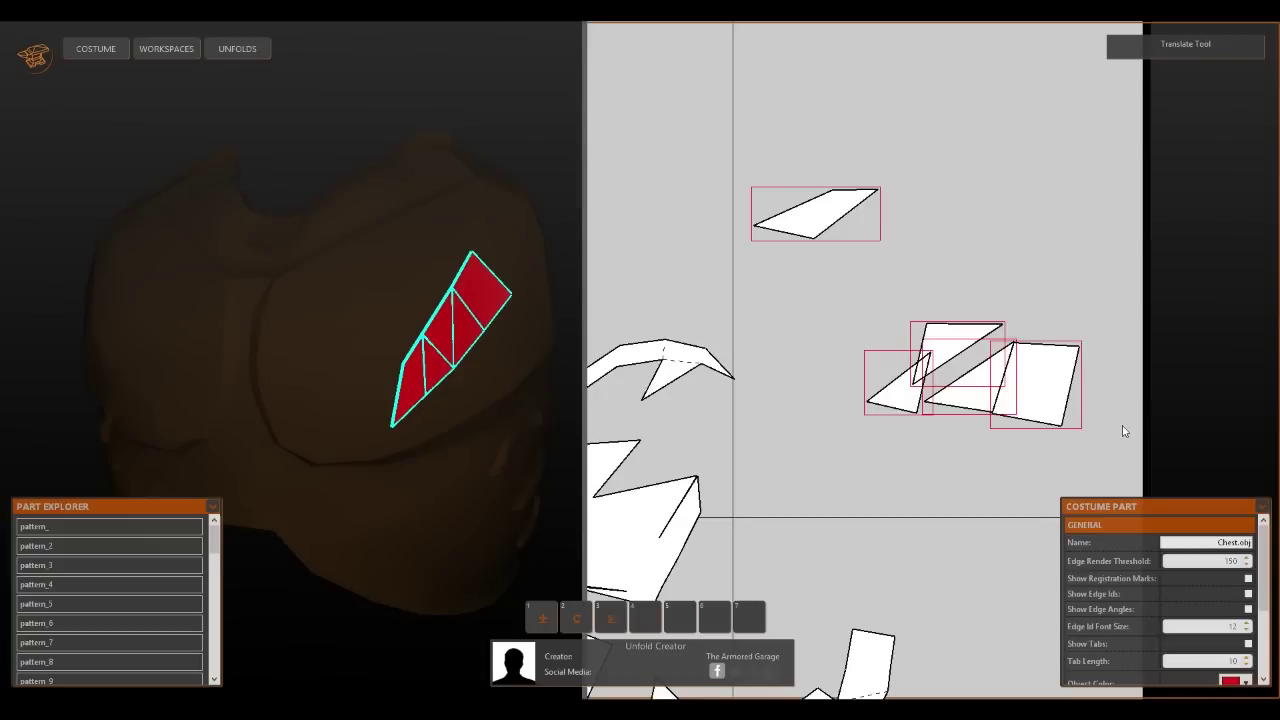
Rotate the separated top piece toward vertical
click(826, 322)
click(828, 209)
key(2)
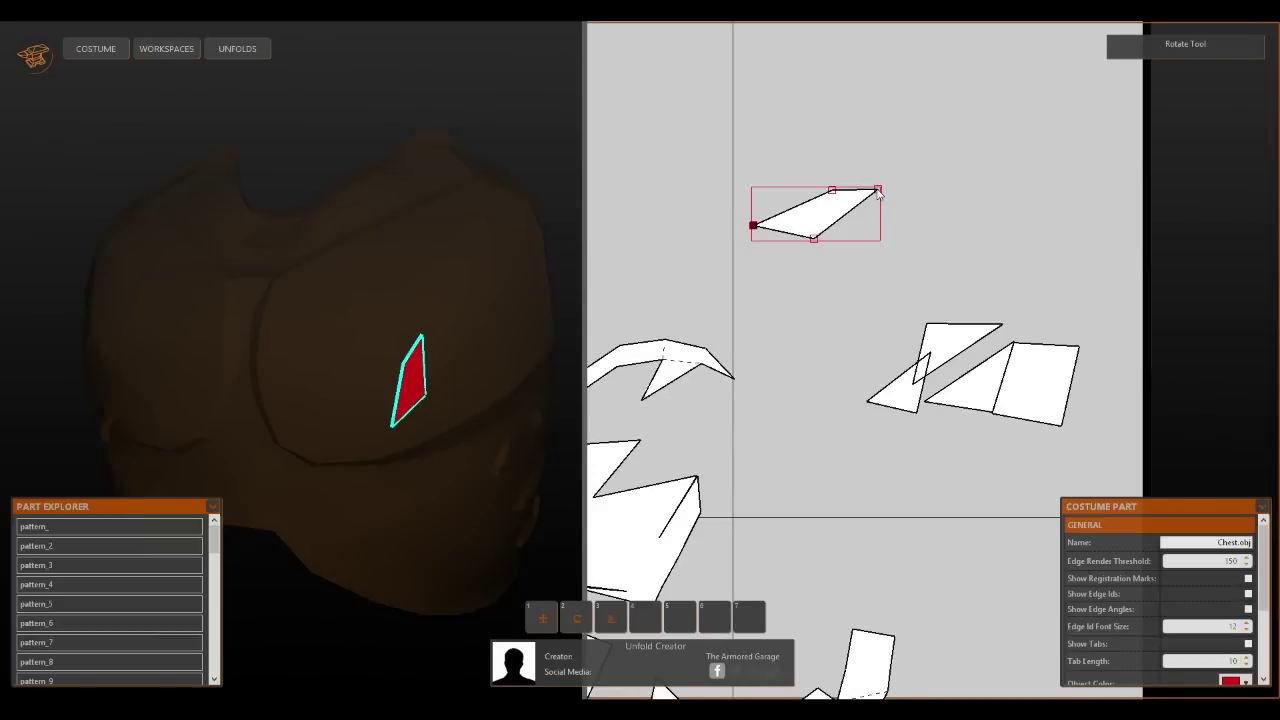
mouse_move(878, 192)
mouse_down()
mouse_move(874, 271)
mouse_move(803, 343)
mouse_move(759, 287)
mouse_move(830, 250)
mouse_move(863, 190)
mouse_up()
Select the top, lower-left, upper and sliver pieces and rotate them together to a new angle
click(848, 281)
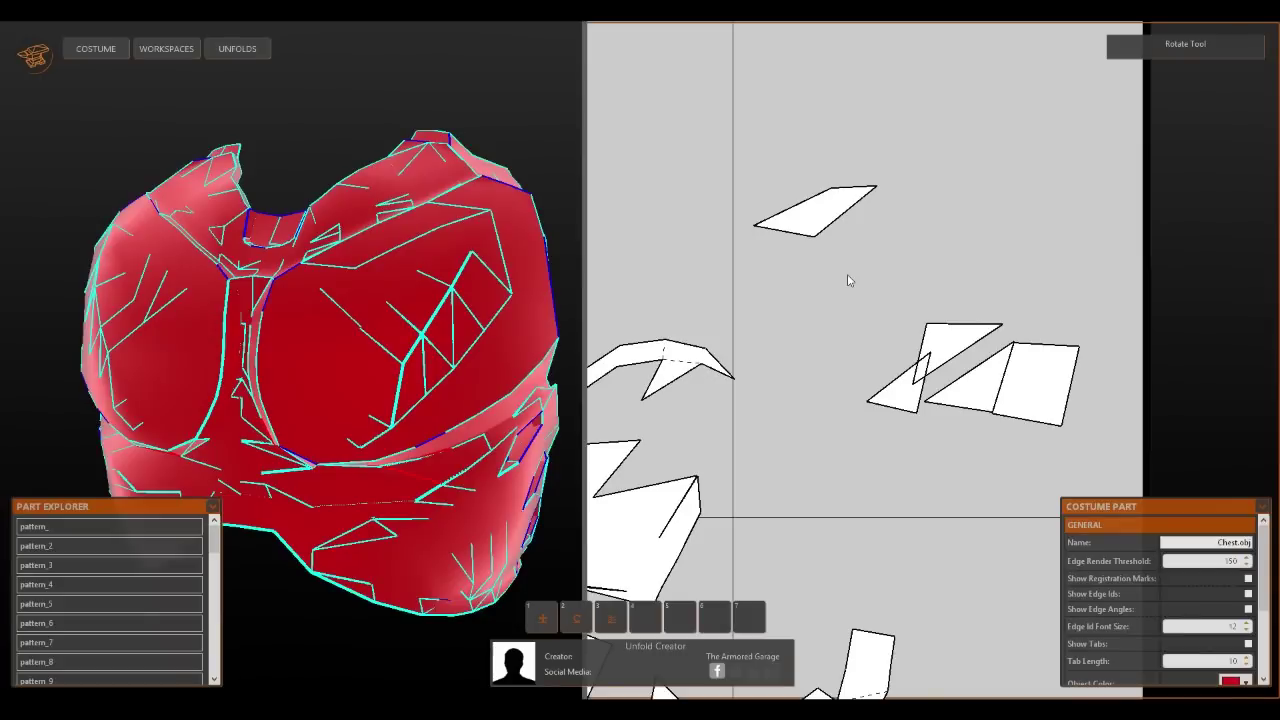
click(820, 222)
shift+click(904, 403)
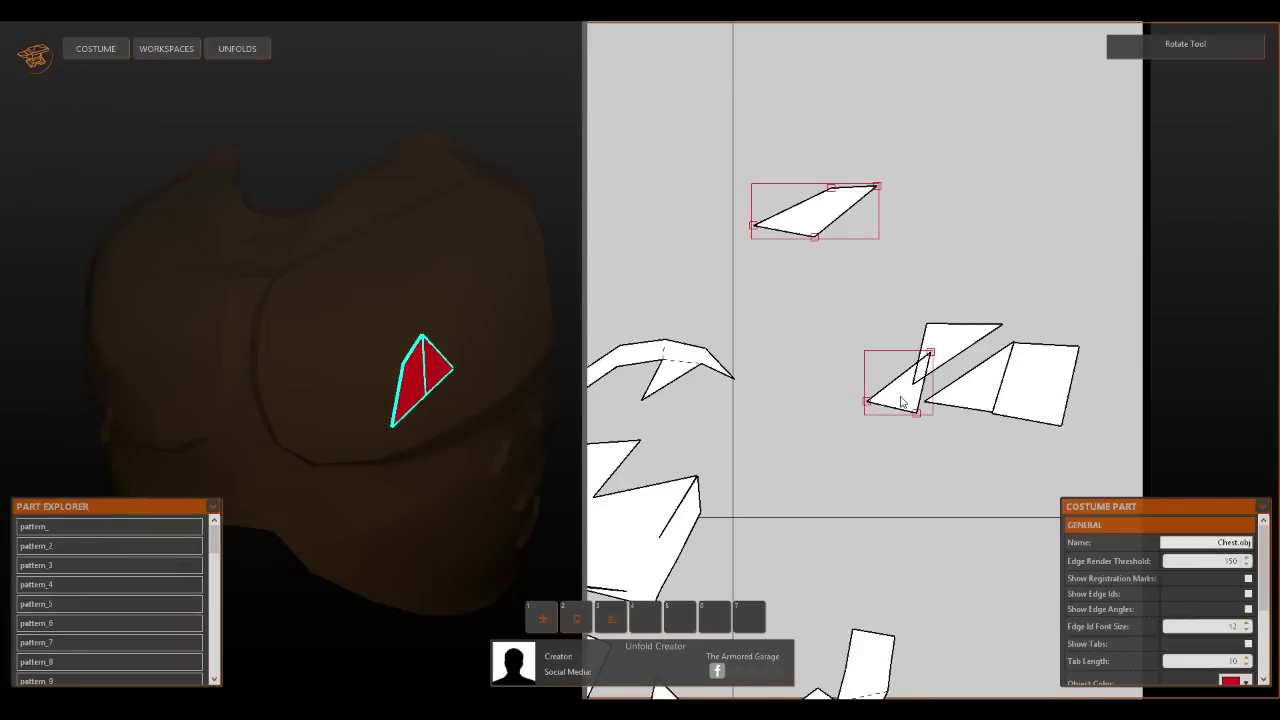
shift+click(950, 350)
shift+click(981, 397)
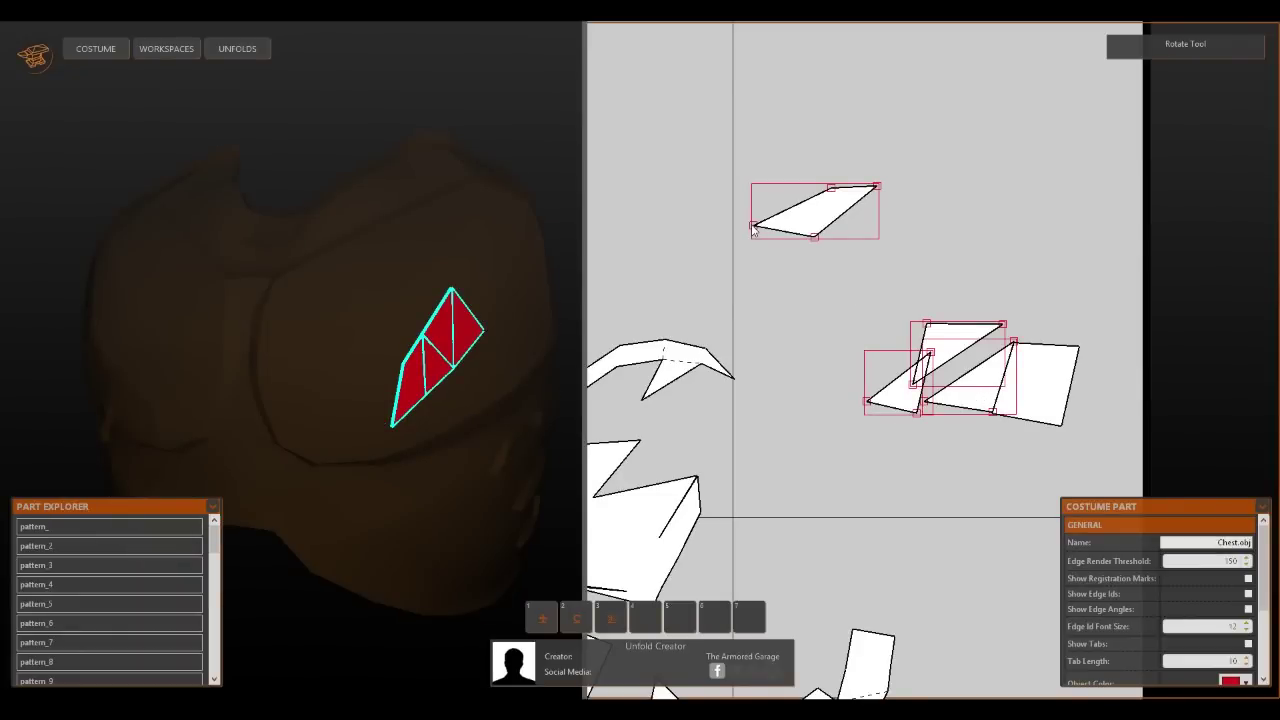
drag(1021, 351, 934, 224)
click(825, 271)
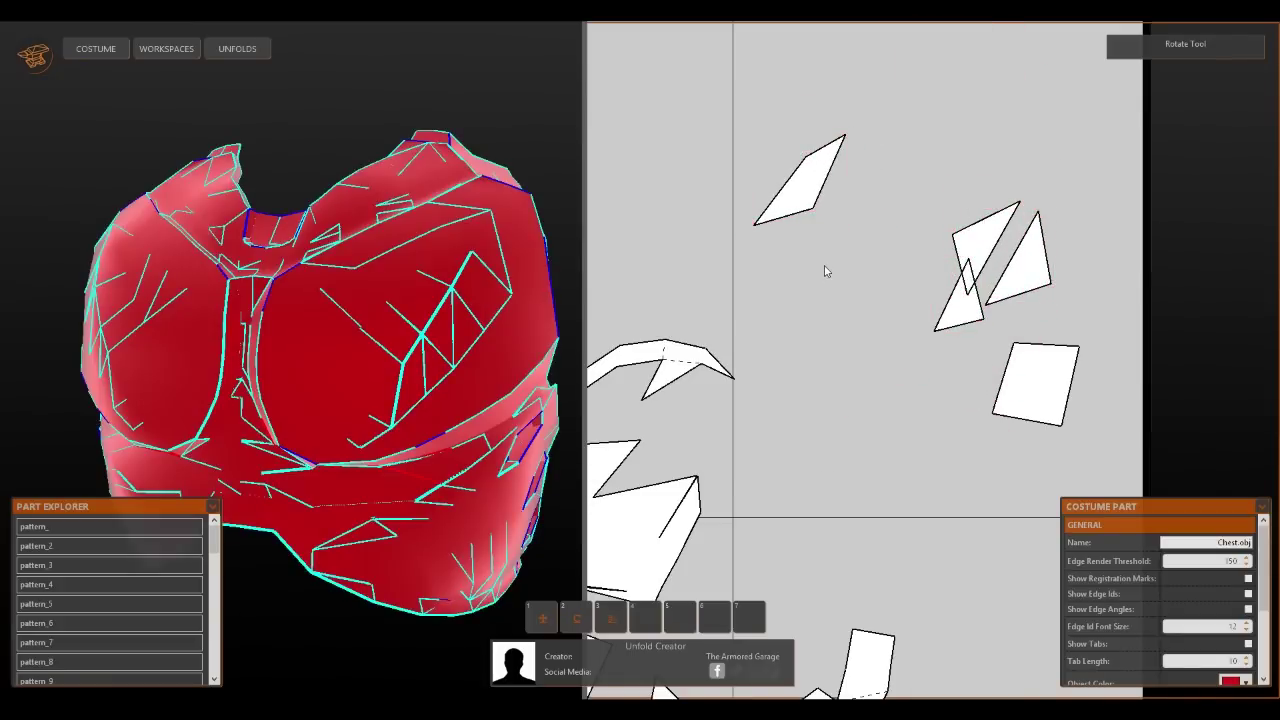